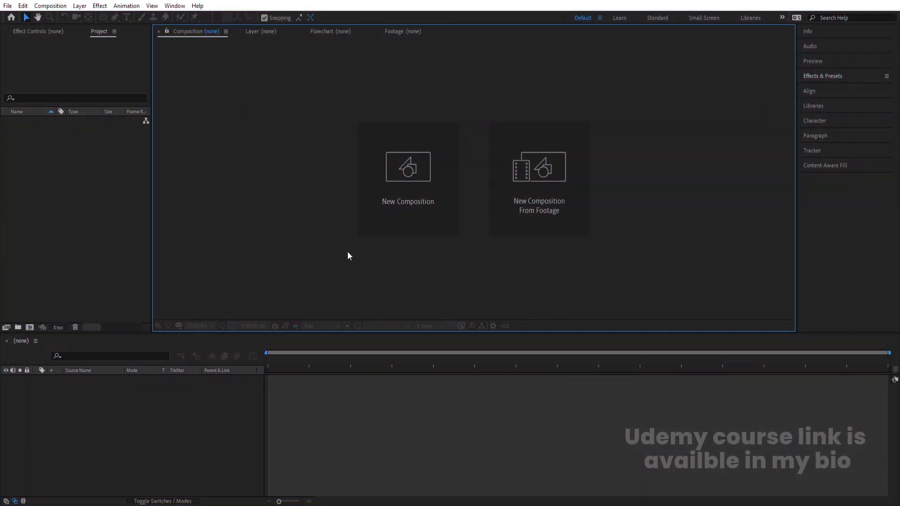
# Step: Create a 200 × 200 px composition named "T" and display its title/action-safe guides
pyautogui.click(443, 184)
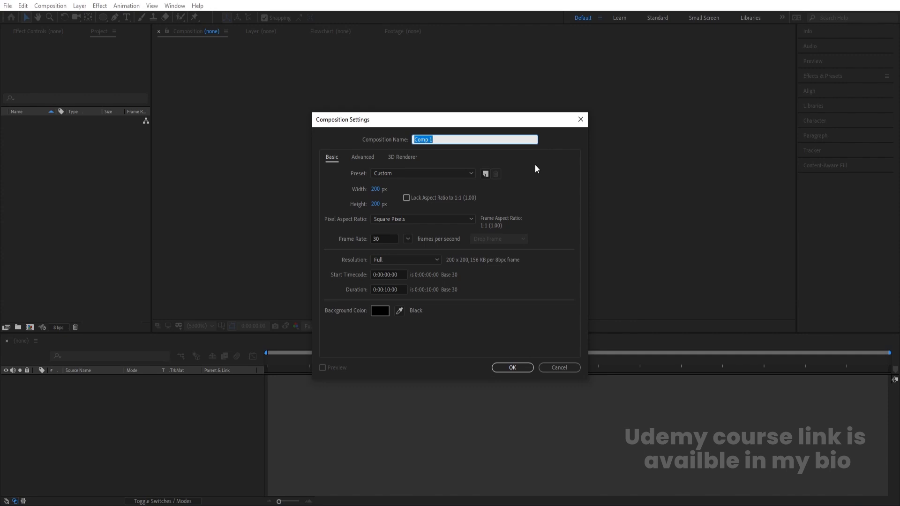
pyautogui.write('R')
pyautogui.click(513, 367)
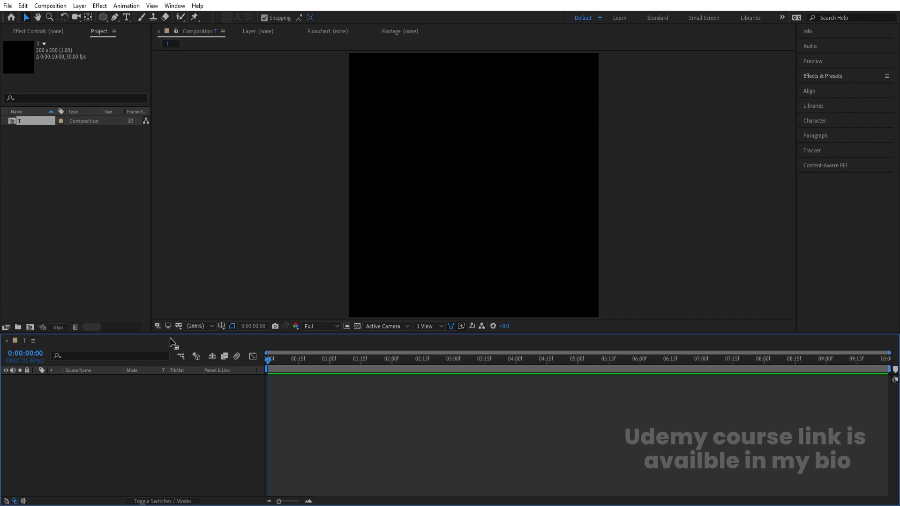
pyautogui.click(221, 326)
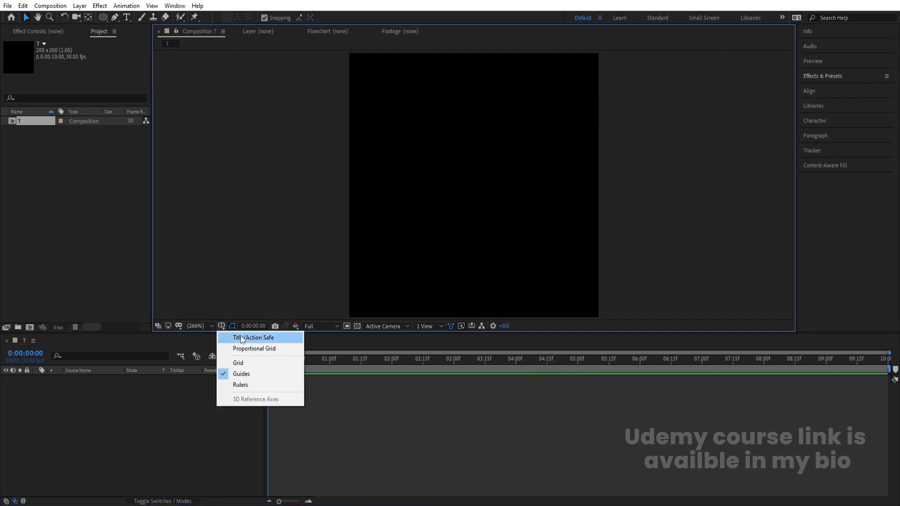
pyautogui.click(241, 336)
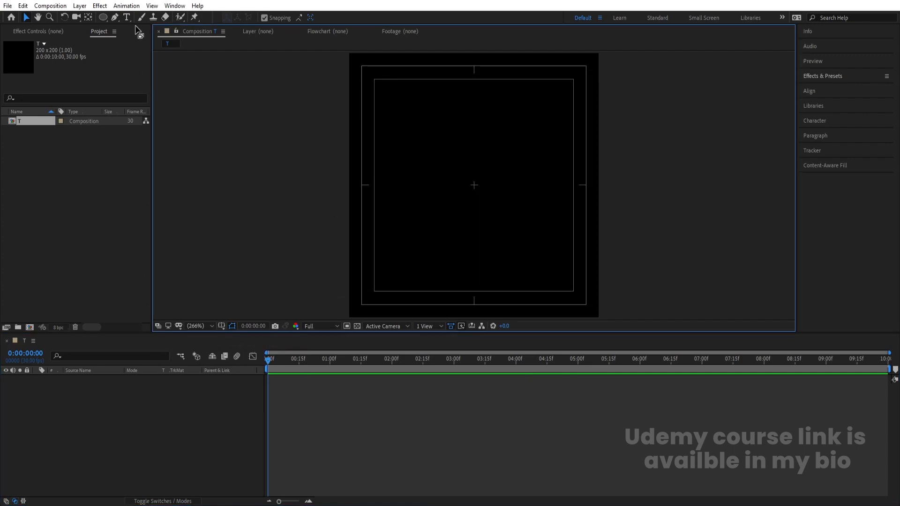
# Step: Add a text layer with the letter "T" to the composition and set its font size to 180 px
pyautogui.click(127, 18)
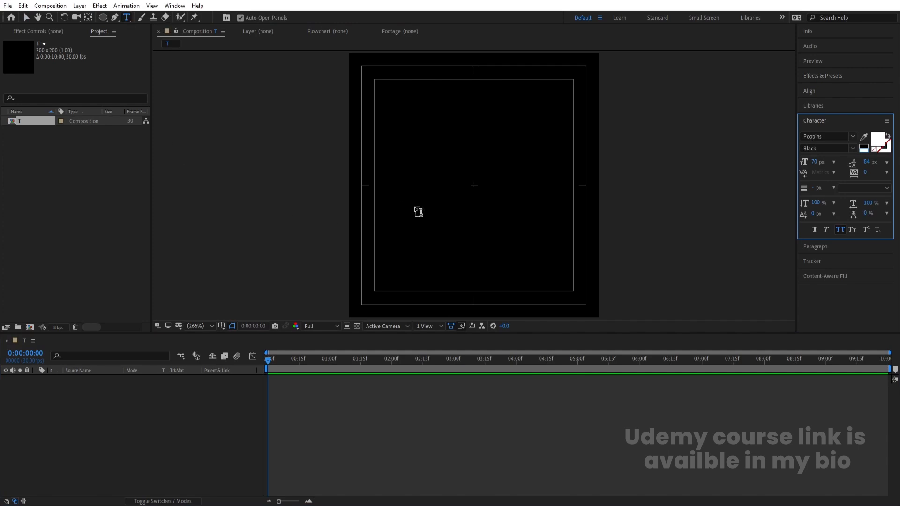
pyautogui.click(470, 232)
pyautogui.write('T')
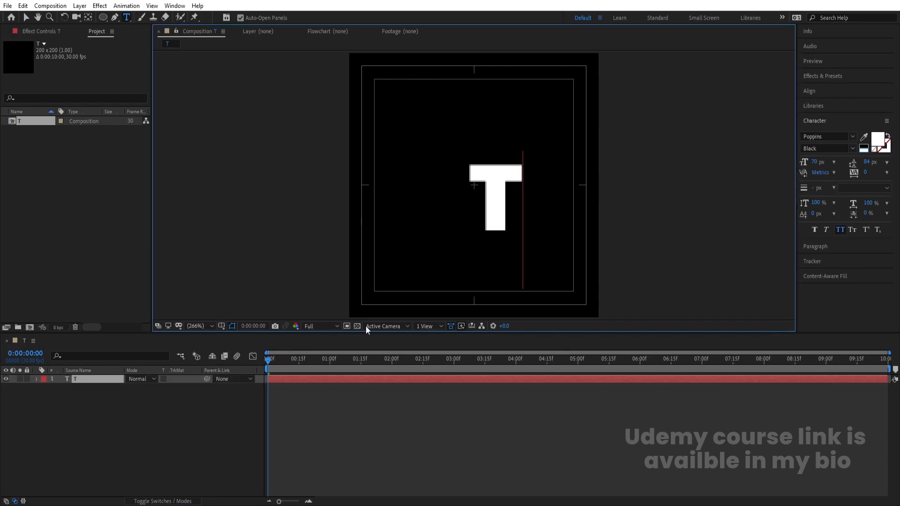
pyautogui.hotkey('ctrl', 'a')
pyautogui.moveTo(815, 163); pyautogui.dragTo(854, 152)
pyautogui.click(816, 162)
pyautogui.write('180')
pyautogui.press('Return')
# Step: Center the T layer's anchor point on the letter and align the layer horizontally and vertically to the composition's center
pyautogui.click(106, 397)
pyautogui.click(93, 384)
pyautogui.hotkey('ctrl', 'alt', 'Home')
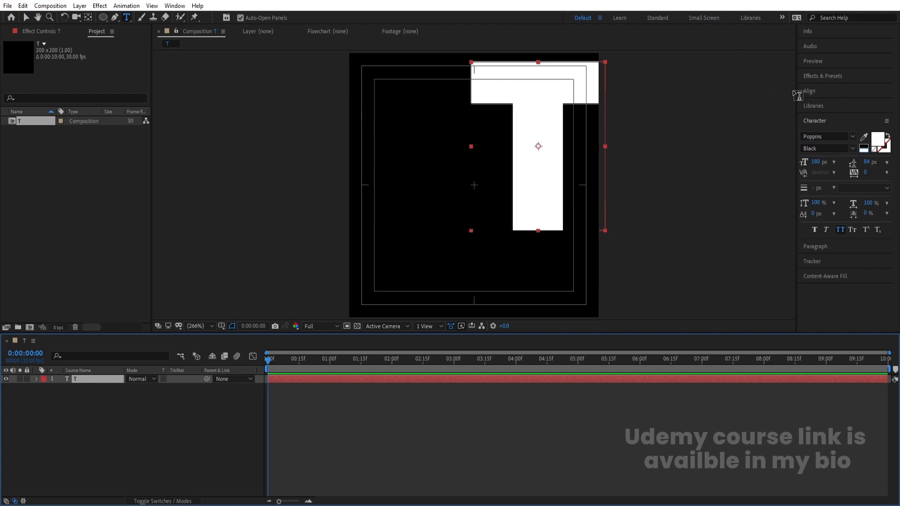
pyautogui.click(814, 96)
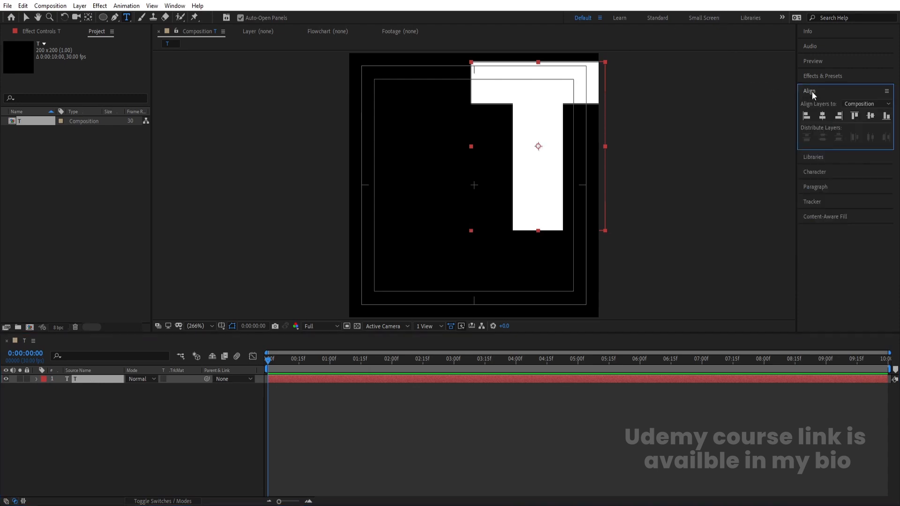
pyautogui.click(822, 116)
pyautogui.click(870, 116)
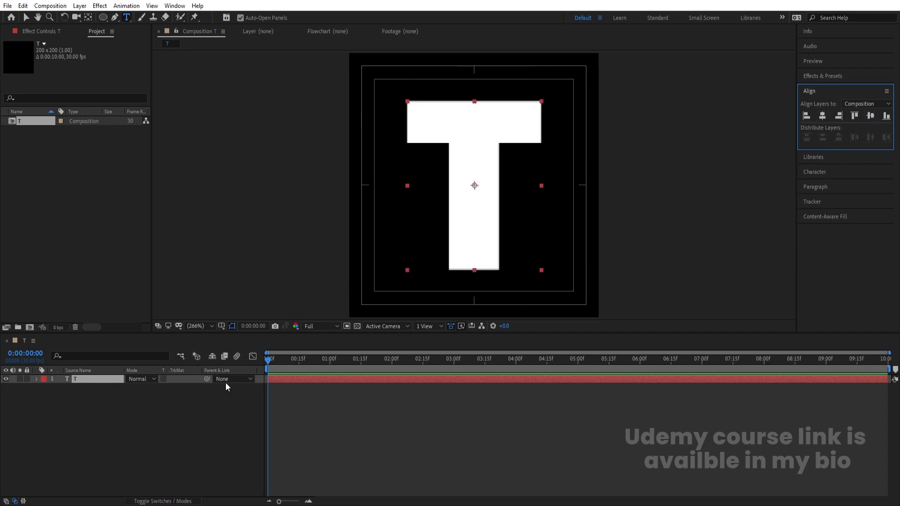
# Step: Scale the T layer up to 115%
pyautogui.press('s')
pyautogui.moveTo(141, 388)
pyautogui.mouseDown()
pyautogui.moveTo(152, 388)
pyautogui.moveTo(144, 399)
pyautogui.mouseUp()
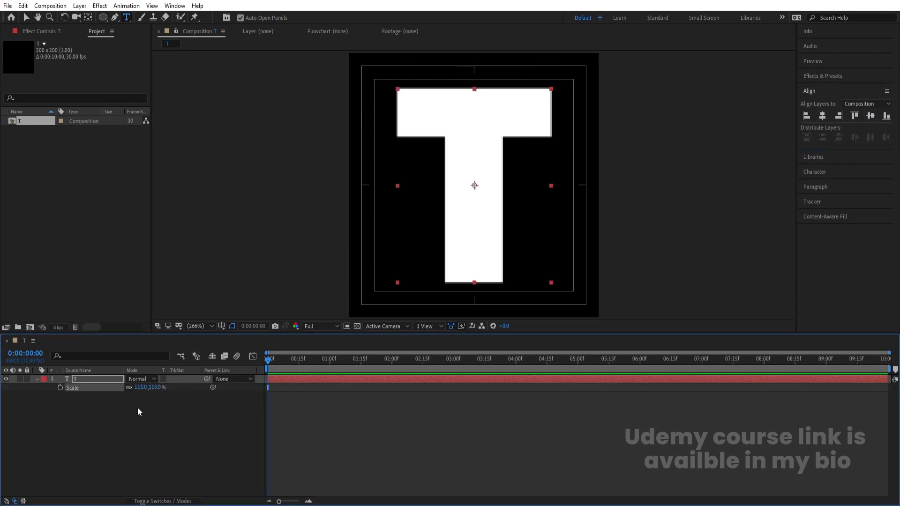
pyautogui.click(123, 426)
# Step: Find the Linear Wipe transition effect and apply it to the T layer
pyautogui.click(80, 381)
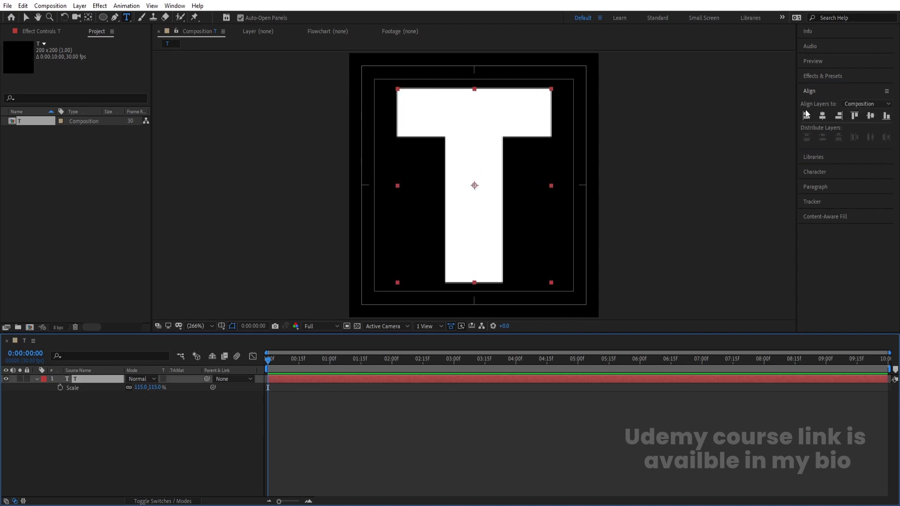
pyautogui.click(822, 77)
pyautogui.click(826, 87)
pyautogui.write('linea')
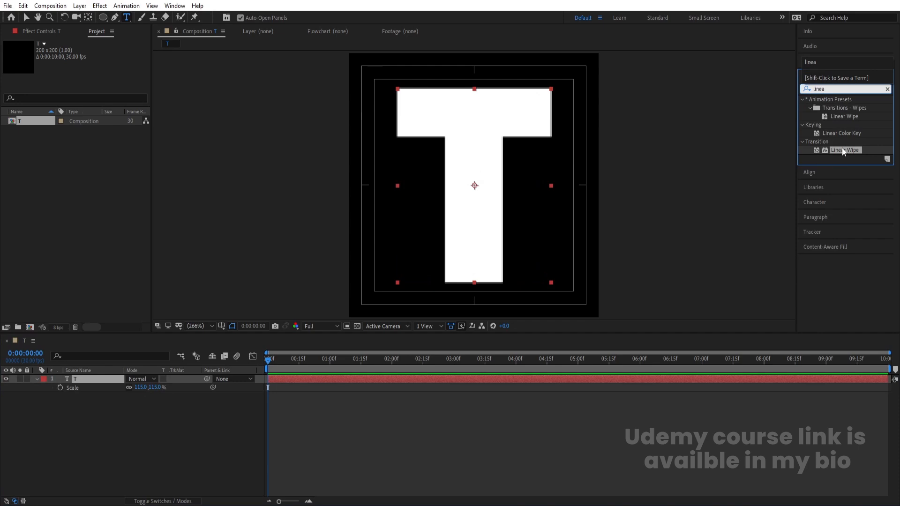
pyautogui.click(842, 149)
pyautogui.click(817, 142)
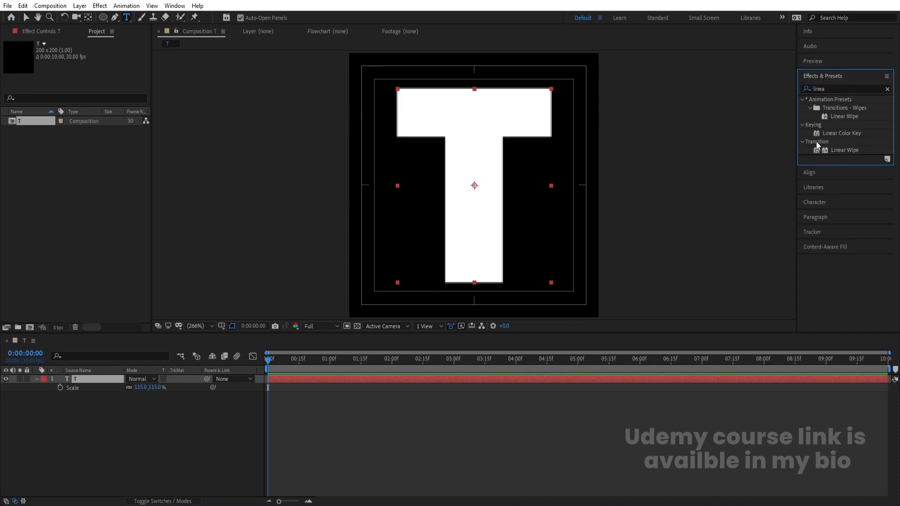
pyautogui.click(839, 149)
pyautogui.doubleClick(839, 149)
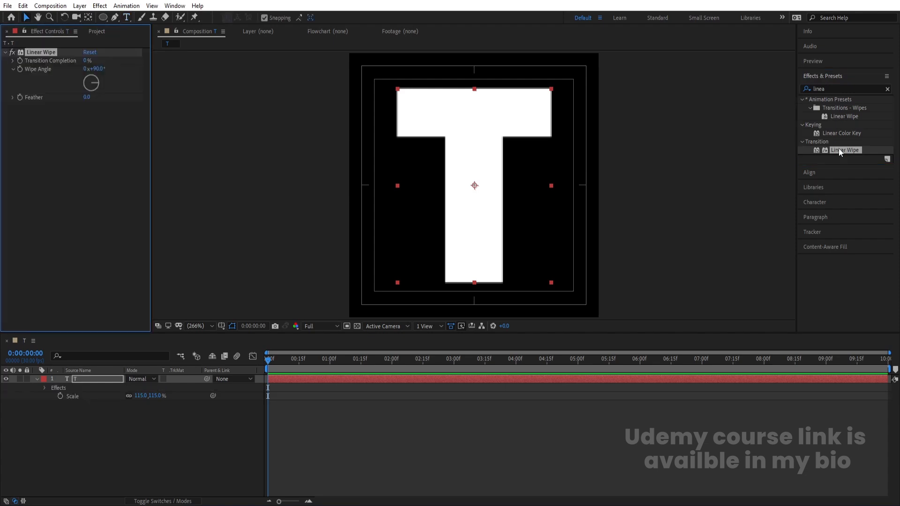
# Step: Set the Linear Wipe angle to -90° and keyframe Transition Completion at 100% at the start of the timeline
pyautogui.click(95, 70)
pyautogui.write('-90')
pyautogui.press('Return')
pyautogui.moveTo(85, 60)
pyautogui.mouseDown()
pyautogui.moveTo(129, 65)
pyautogui.moveTo(91, 61)
pyautogui.mouseUp()
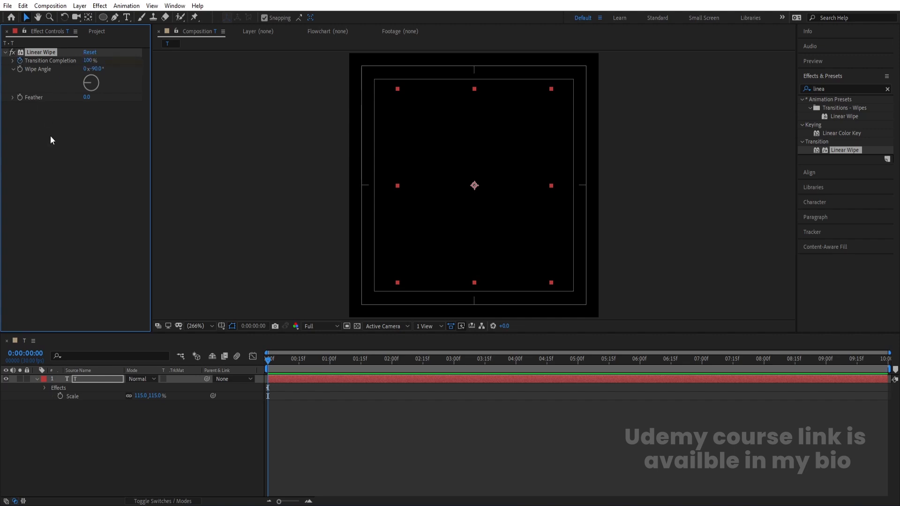
# Step: Keyframe Transition Completion at 0% at the 1-second mark and apply Easy Ease to both keyframes
pyautogui.press('u')
pyautogui.click(329, 364)
pyautogui.moveTo(130, 398); pyautogui.dragTo(26, 397)
pyautogui.moveTo(369, 437); pyautogui.dragTo(187, 338)
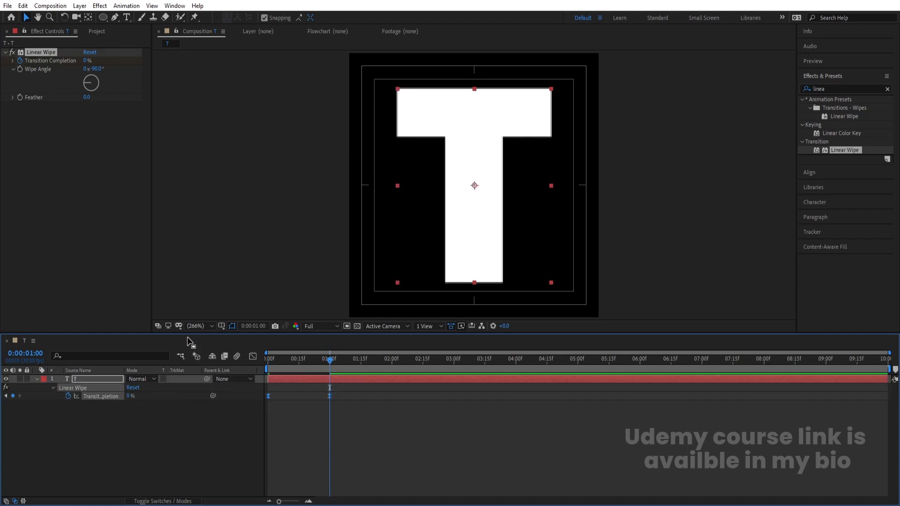
# Step: Reshape the speed graph of the wipe's second keyframe for a fast start and long ease-out, and preview the animation
pyautogui.click(253, 356)
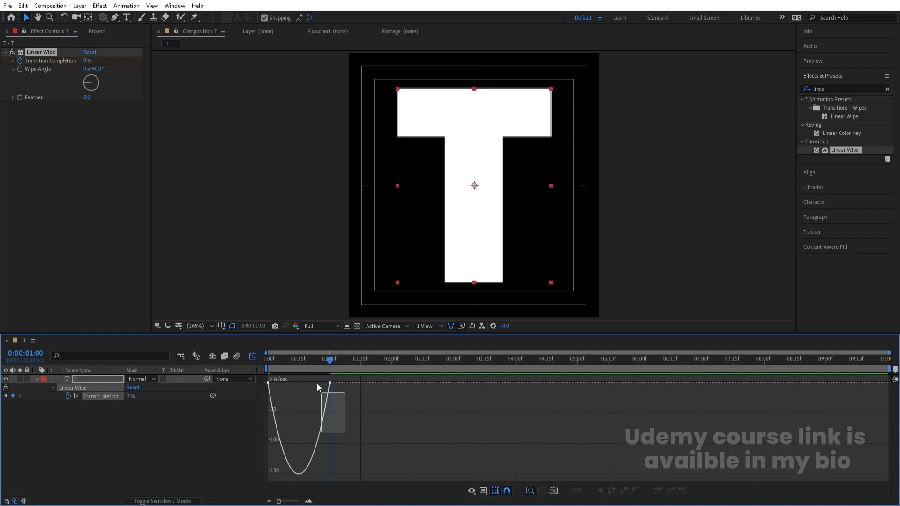
pyautogui.rightClick(348, 397)
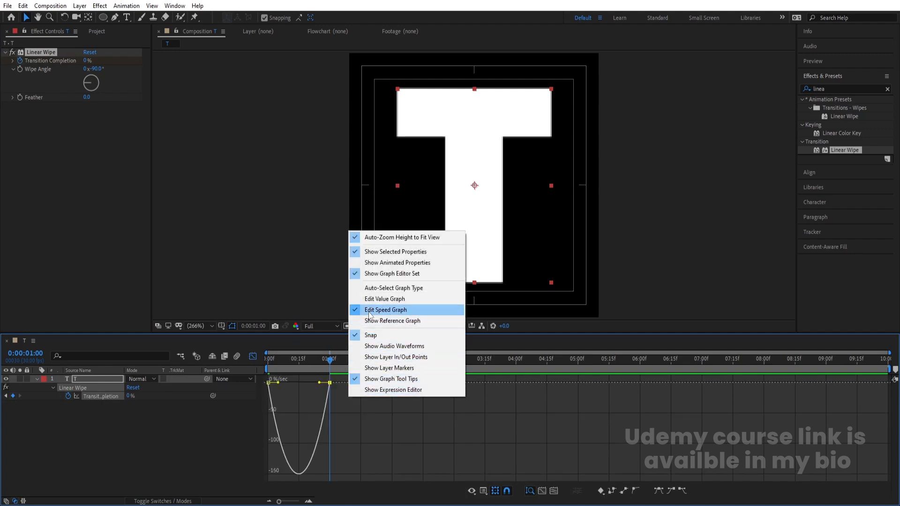
pyautogui.click(356, 420)
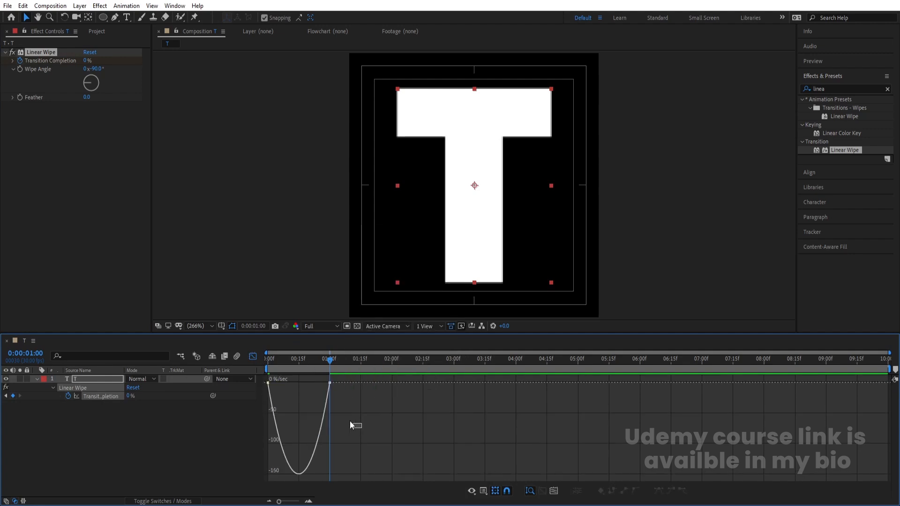
pyautogui.moveTo(319, 383); pyautogui.dragTo(275, 362)
pyautogui.press('space')
pyautogui.press('space')
pyautogui.click(253, 356)
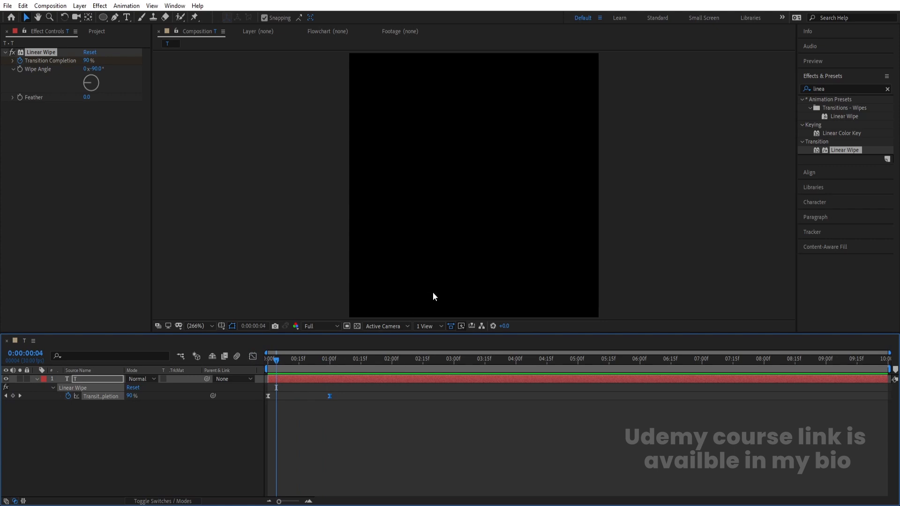
pyautogui.press('space')
pyautogui.press('space')
# Step: Move the second Transition Completion keyframe to the 2-second mark and preview the slower wipe
pyautogui.moveTo(330, 399); pyautogui.dragTo(392, 400)
pyautogui.press('Home')
pyautogui.press('space')
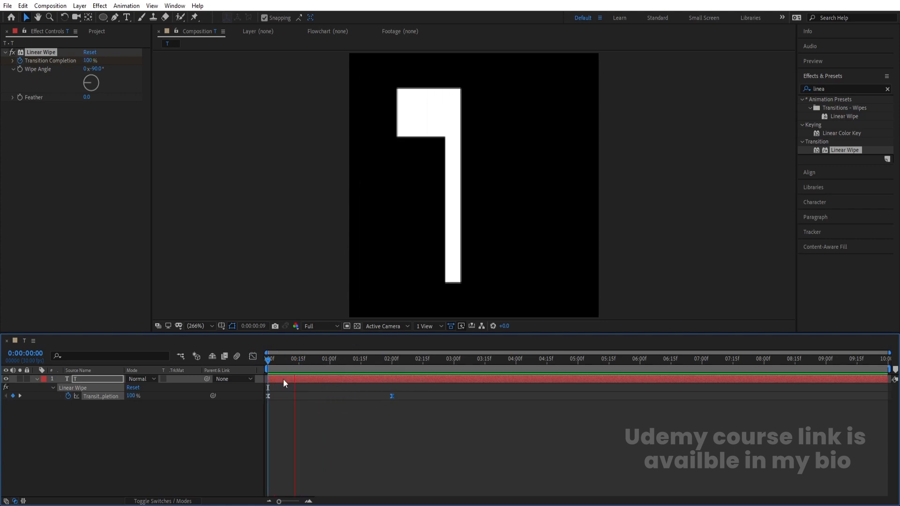
pyautogui.moveTo(367, 366); pyautogui.dragTo(339, 365)
# Step: Set the Linear Wipe feather to 50 and preview the softened wipe from the start
pyautogui.click(86, 97)
pyautogui.write('50')
pyautogui.press('Return')
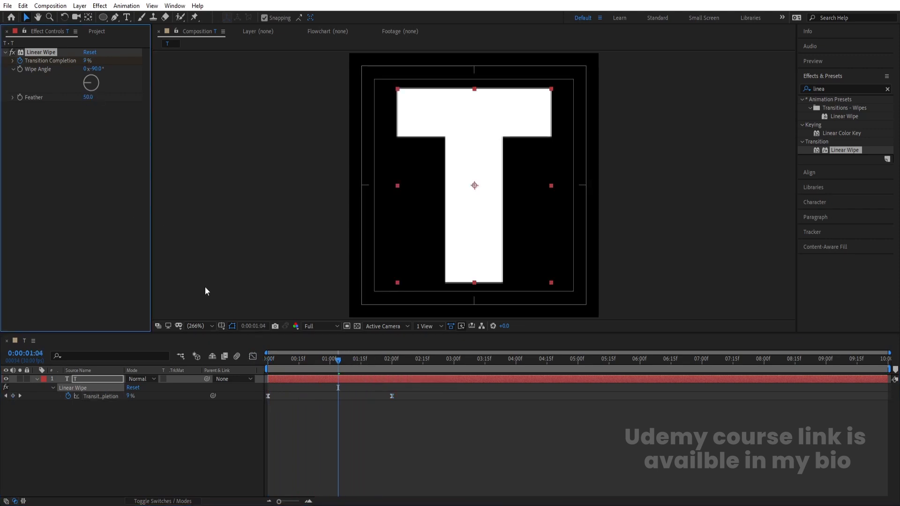
pyautogui.click(289, 380)
pyautogui.press('Home')
pyautogui.press('space')
pyautogui.press('space')
pyautogui.moveTo(301, 368); pyautogui.dragTo(266, 370)
# Step: Duplicate the T text layer together with its wipe animation
pyautogui.click(151, 426)
pyautogui.click(64, 378)
pyautogui.hotkey('ctrl', 'd')
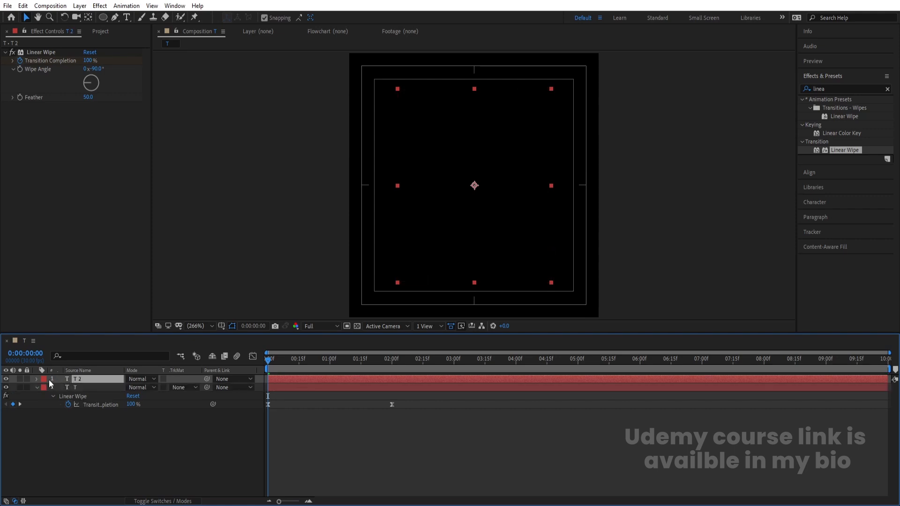
# Step: Change the text color of the lower T layer to red FF0000
pyautogui.click(86, 387)
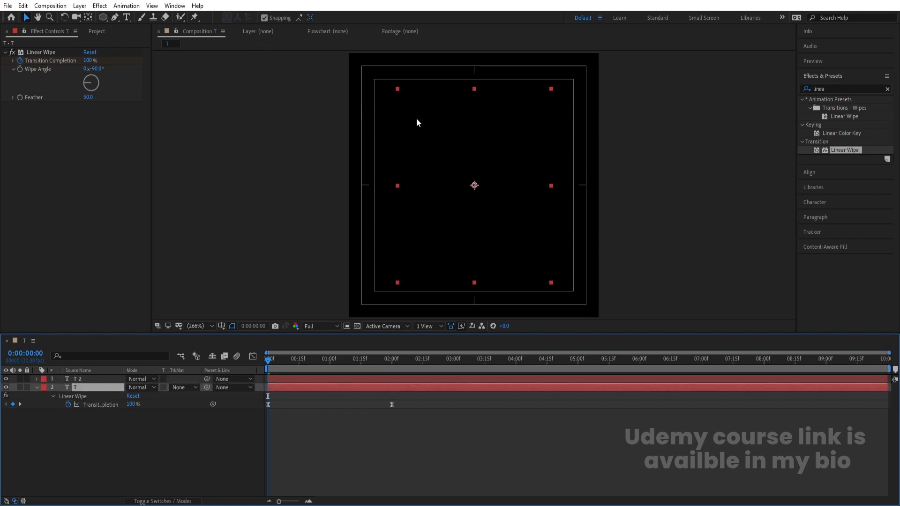
pyautogui.click(814, 201)
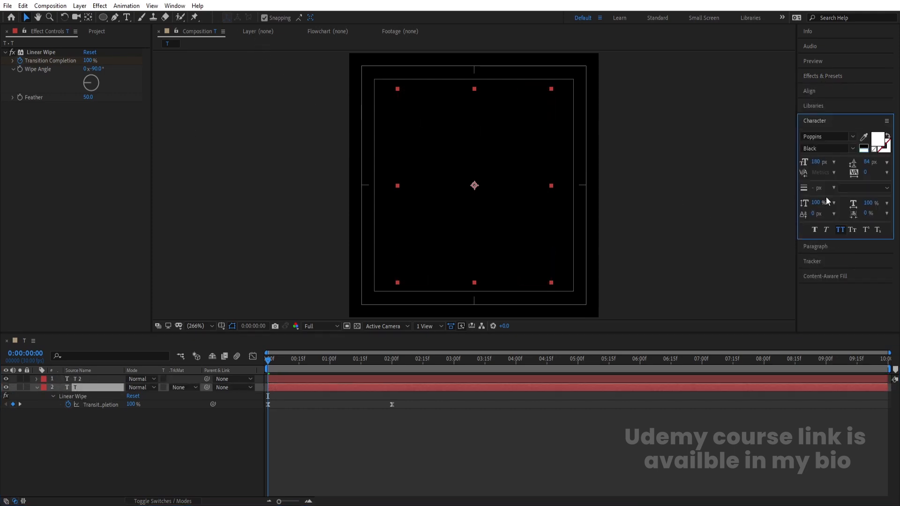
pyautogui.click(878, 140)
pyautogui.moveTo(207, 235); pyautogui.dragTo(228, 197)
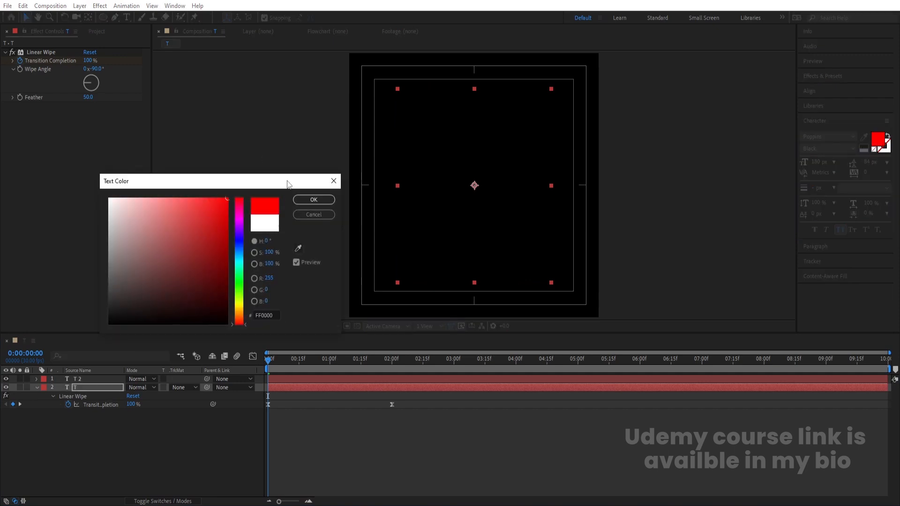
pyautogui.click(308, 200)
# Step: Shift the white T 2 layer to start at frame 10 and preview the staggered wipes
pyautogui.click(318, 428)
pyautogui.press('=')
pyautogui.click(307, 359)
pyautogui.click(303, 379)
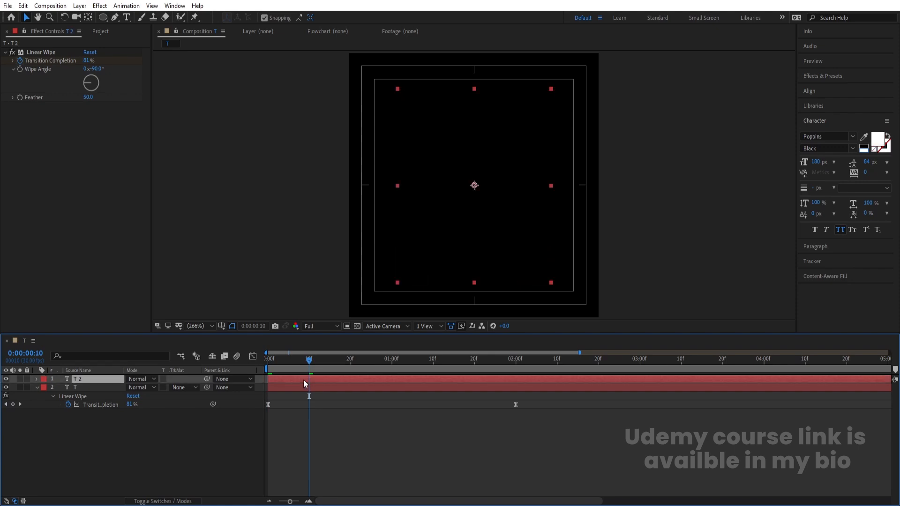
pyautogui.press('[')
pyautogui.moveTo(310, 383)
pyautogui.mouseDown()
pyautogui.moveTo(372, 373)
pyautogui.moveTo(322, 370)
pyautogui.moveTo(293, 384)
pyautogui.mouseUp()
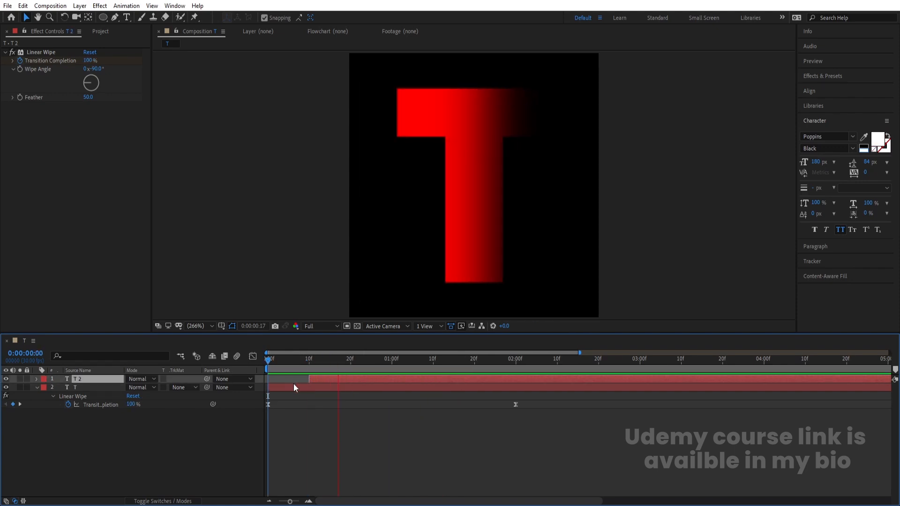
pyautogui.press('space')
# Step: Duplicate the T 2 layer, go to its last wipe keyframe at 0:00:02:10, and delete Linear Wipe from the copy
pyautogui.click(325, 427)
pyautogui.click(310, 386)
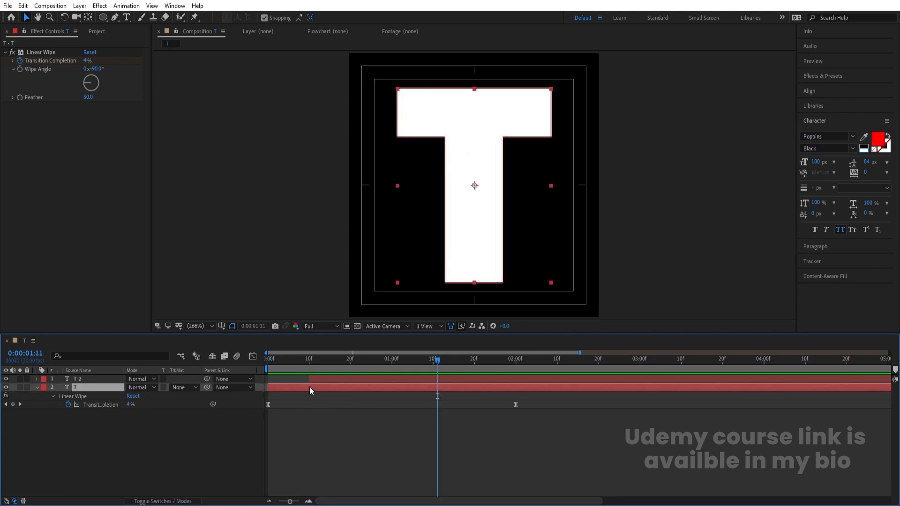
pyautogui.click(322, 379)
pyautogui.hotkey('ctrl', 'd')
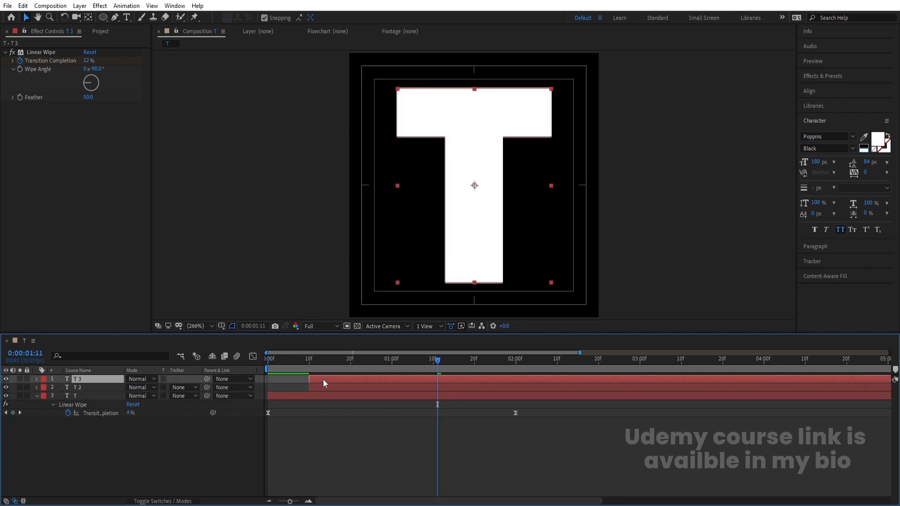
pyautogui.press('u')
pyautogui.press('k')
pyautogui.press('k')
pyautogui.click(37, 55)
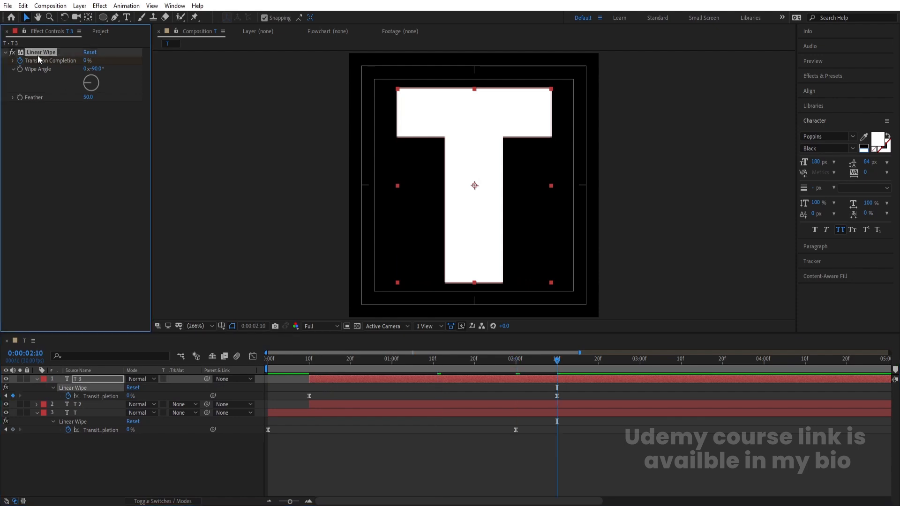
pyautogui.press('Delete')
# Step: Create shapes from the T 3 text, delete the T 3 text layer, and select the resulting outlines layer
pyautogui.click(77, 380)
pyautogui.rightClick(77, 383)
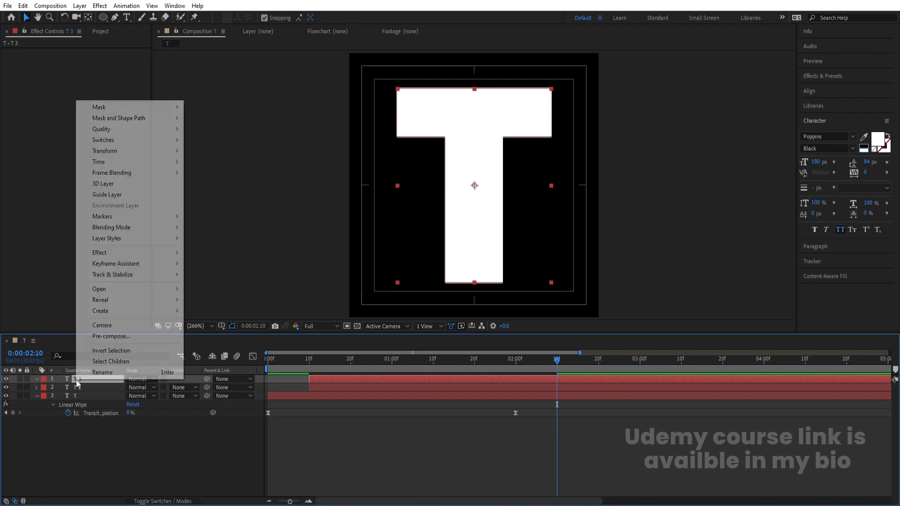
pyautogui.moveTo(109, 313)
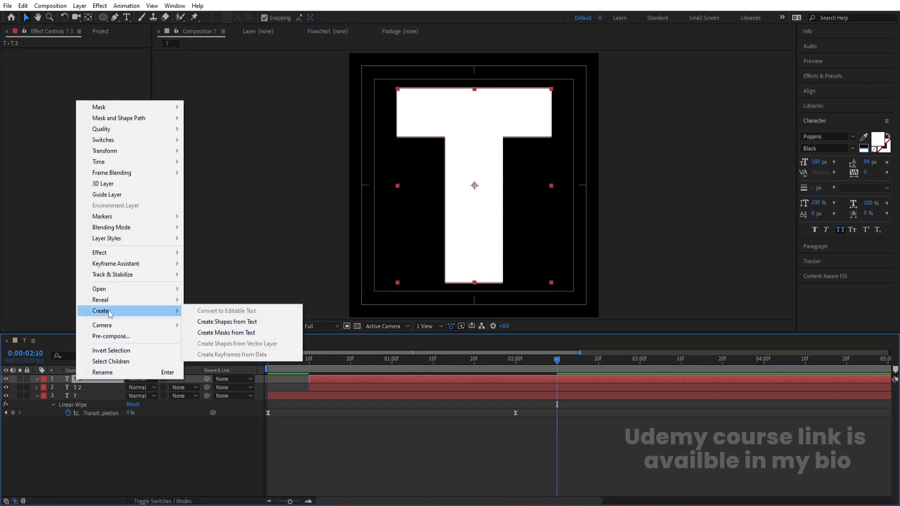
pyautogui.click(225, 323)
pyautogui.click(91, 389)
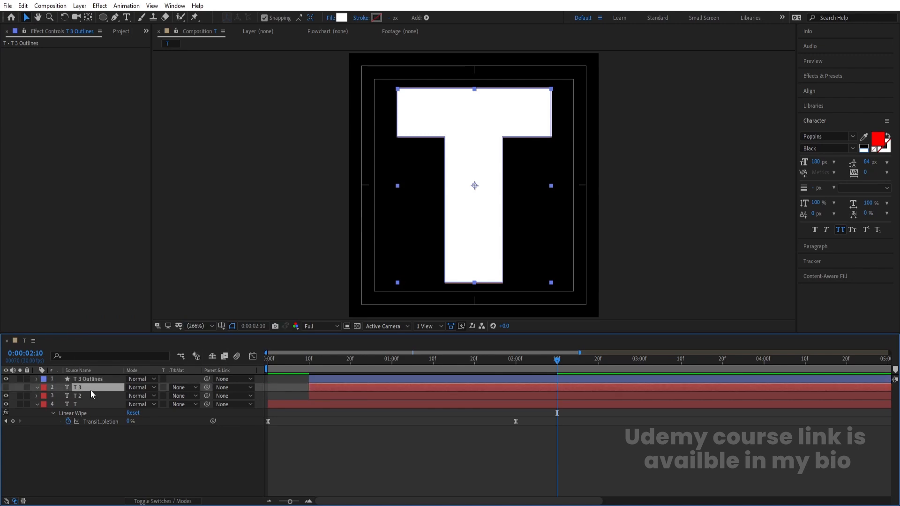
pyautogui.press('Delete')
pyautogui.click(86, 379)
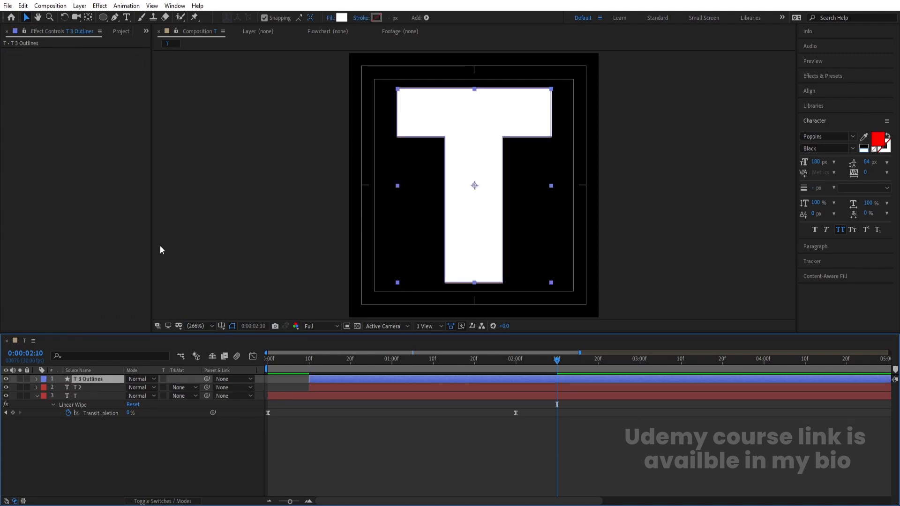
# Step: Set the fill of the T 3 Outlines shape to none
pyautogui.click(330, 18)
pyautogui.click(402, 225)
pyautogui.click(435, 283)
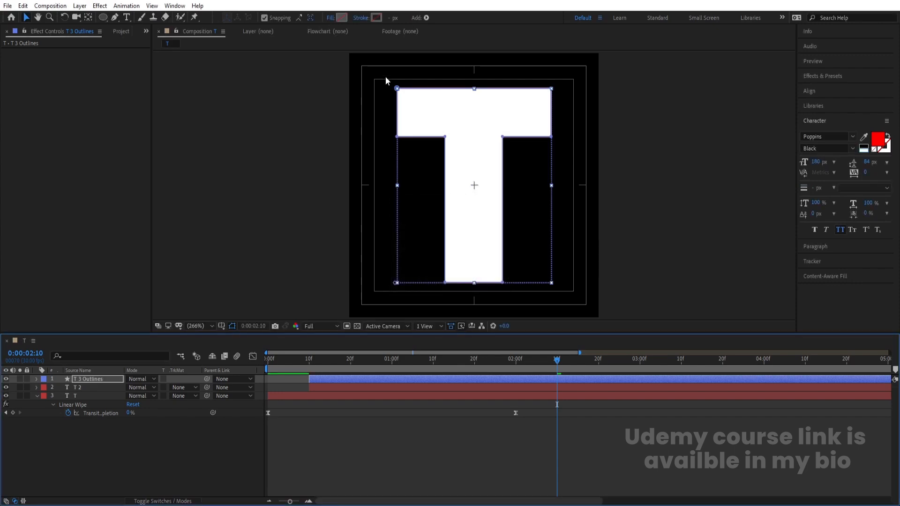
# Step: Give the T 3 Outlines shape a red solid stroke with a width of 1 px
pyautogui.click(375, 19)
pyautogui.moveTo(176, 203); pyautogui.dragTo(227, 200)
pyautogui.click(313, 200)
pyautogui.click(391, 18)
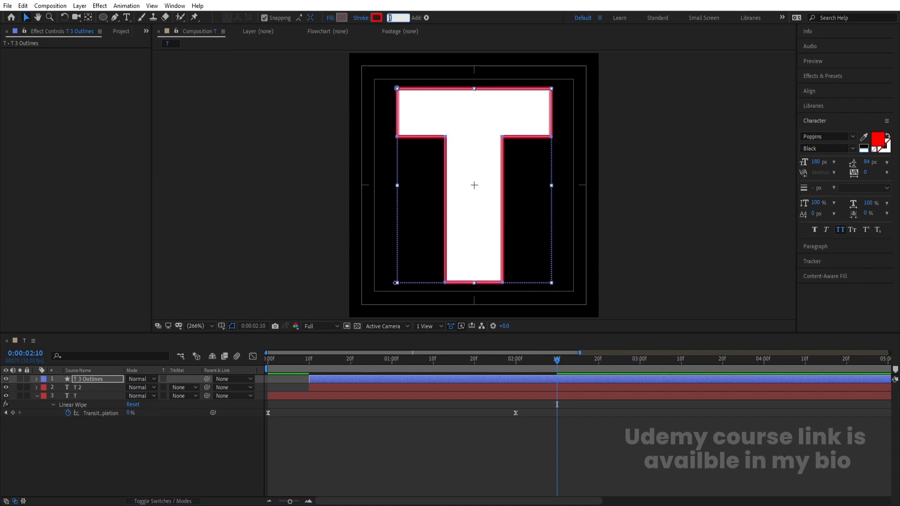
pyautogui.write('1')
pyautogui.press('Return')
# Step: Extend the T 3 Outlines layer's in point to 0:00:00:00 and place the layer below the two text layers
pyautogui.moveTo(286, 360); pyautogui.dragTo(153, 373)
pyautogui.hotkey('alt', '[')
pyautogui.moveTo(86, 379); pyautogui.dragTo(123, 410)
# Step: Shift the T and T 2 layers together so T starts at frame 20 and T 2 at 0:00:01:00, and preview the timing
pyautogui.click(286, 384)
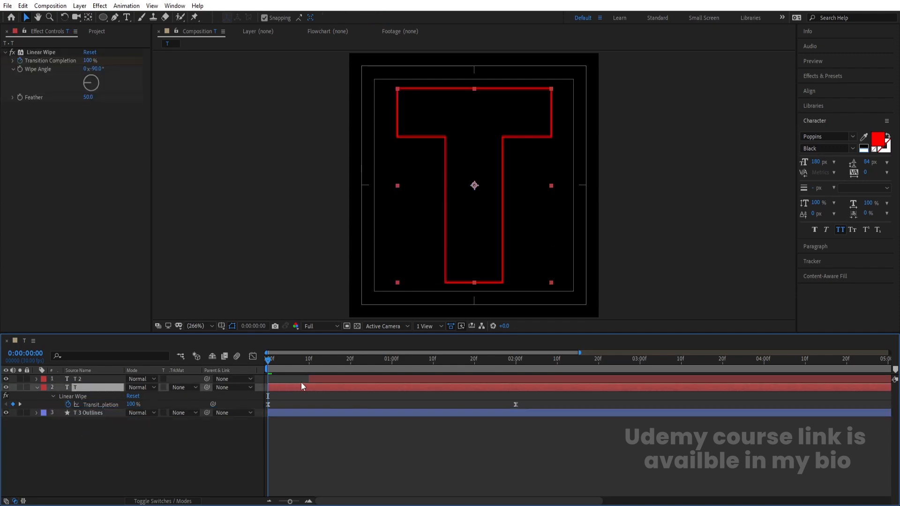
pyautogui.keyDown('ctrl'); pyautogui.click(317, 380); pyautogui.keyUp('ctrl')
pyautogui.moveTo(294, 386); pyautogui.dragTo(364, 382)
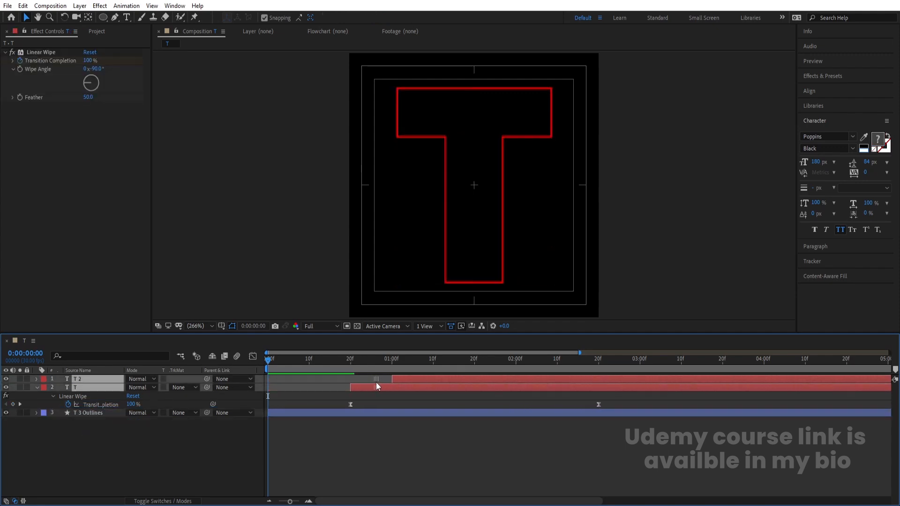
pyautogui.click(351, 447)
pyautogui.press('space')
pyautogui.click(352, 360)
pyautogui.press('space')
pyautogui.moveTo(355, 360); pyautogui.dragTo(251, 379)
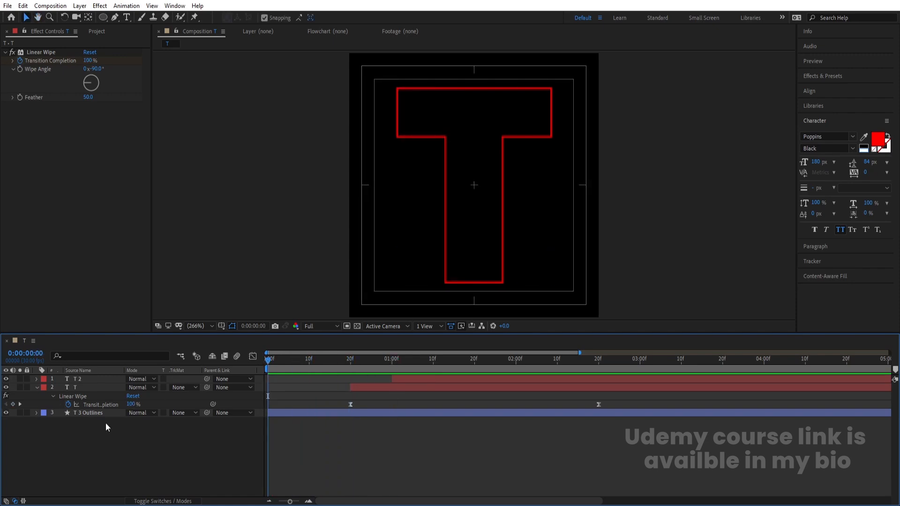
# Step: Add Trim Paths to the T 3 Outlines layer and expand its properties
pyautogui.click(97, 413)
pyautogui.click(37, 413)
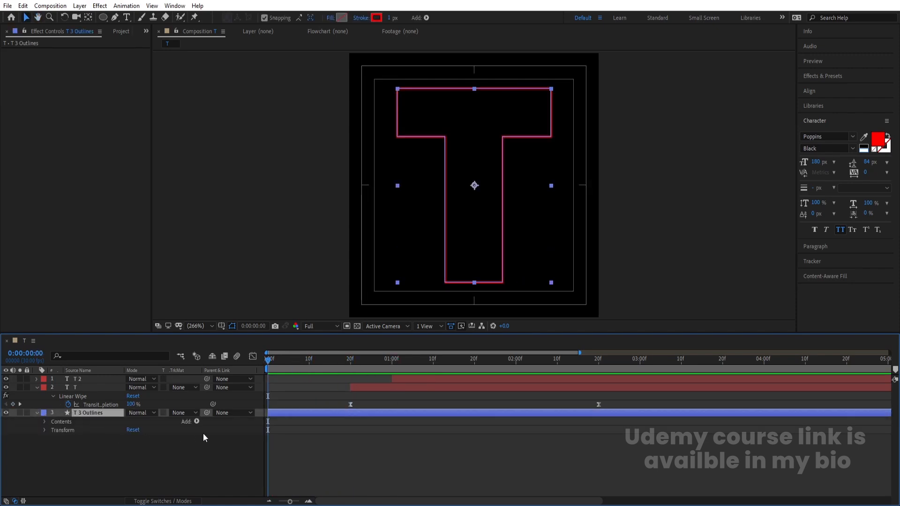
pyautogui.click(195, 421)
pyautogui.click(242, 370)
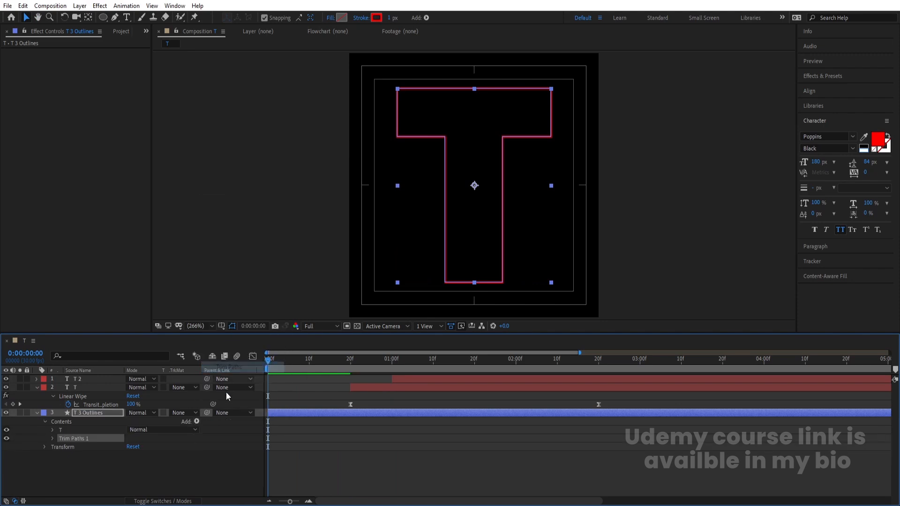
pyautogui.click(52, 439)
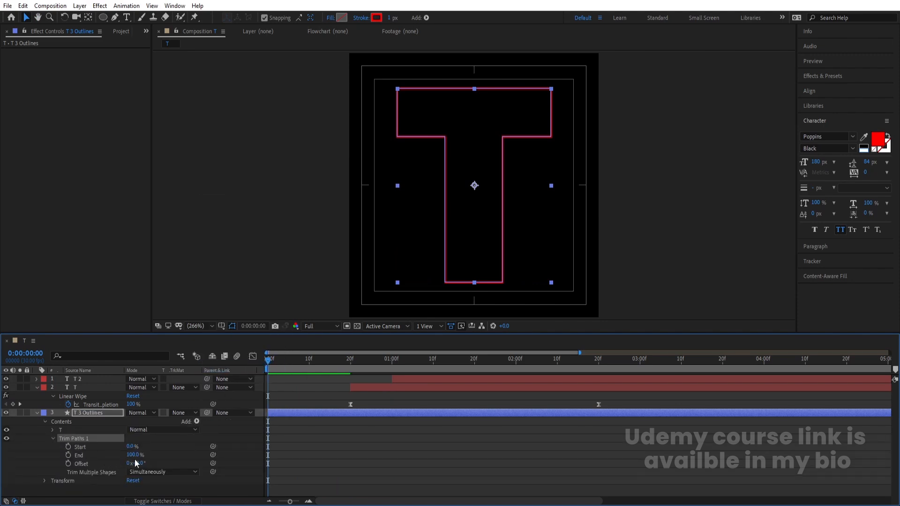
# Step: Keyframe the Trim Paths End from 0% at 0:00:00:00 to 100% at 0:00:01:00
pyautogui.moveTo(134, 455); pyautogui.dragTo(60, 456)
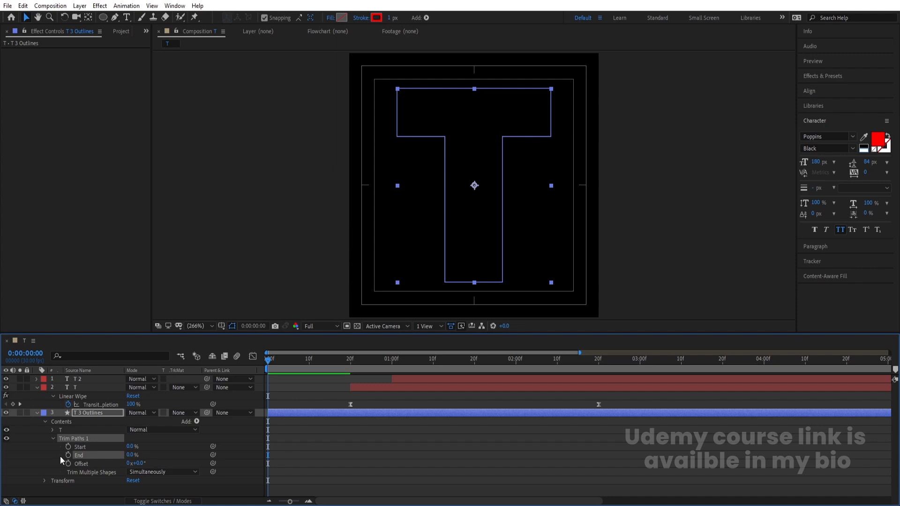
pyautogui.moveTo(308, 364); pyautogui.dragTo(390, 368)
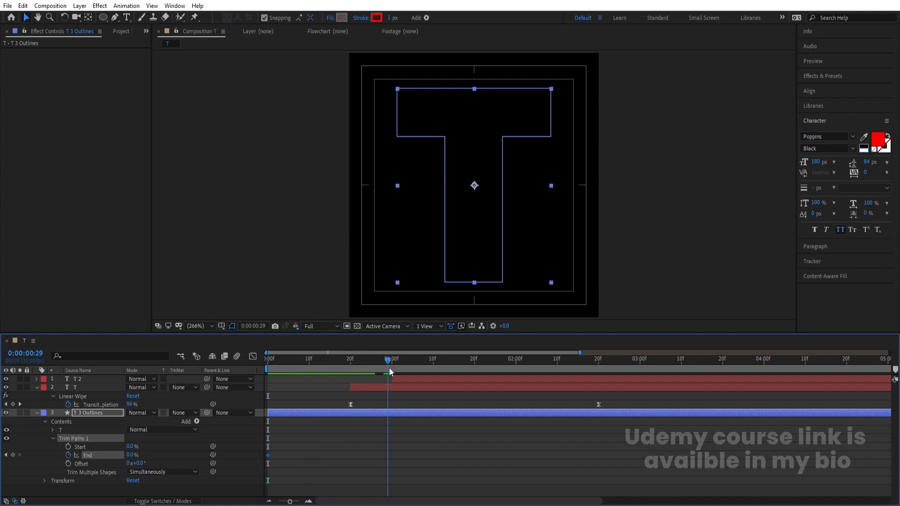
pyautogui.moveTo(133, 455); pyautogui.dragTo(250, 453)
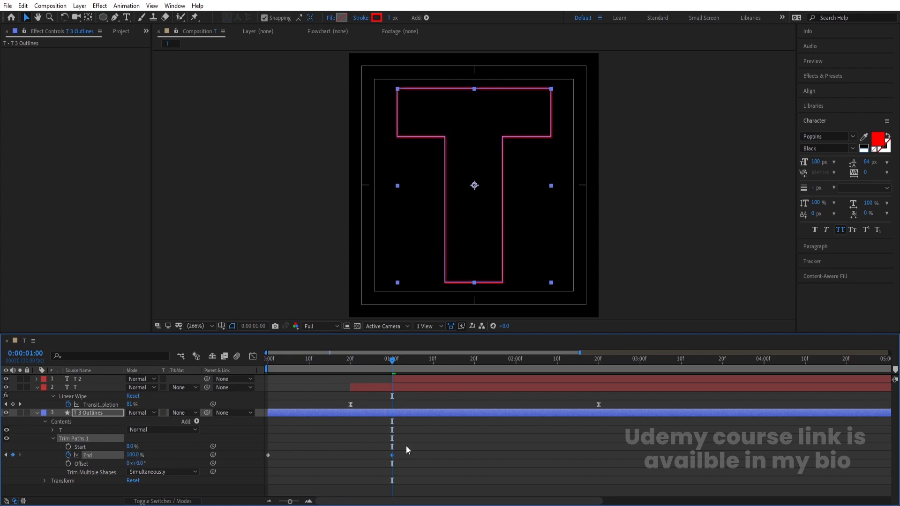
# Step: Keyframe the Trim Paths Start from 0% at 0:00:00:20 to 100% at 0:00:01:20
pyautogui.click(351, 359)
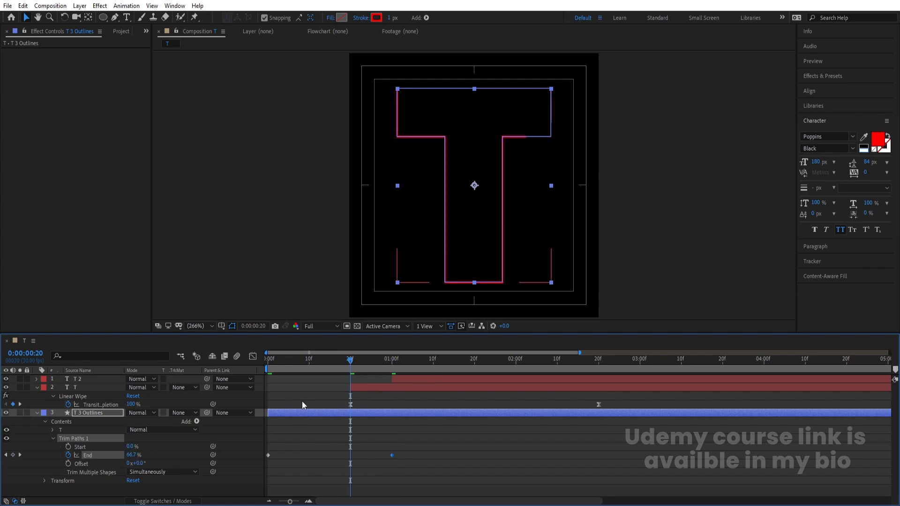
pyautogui.click(69, 447)
pyautogui.click(474, 361)
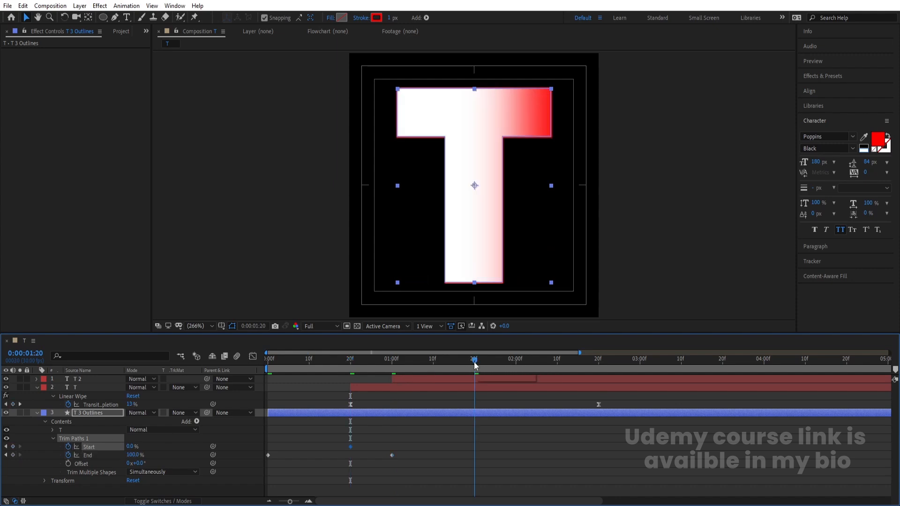
pyautogui.click(130, 447)
pyautogui.write('100')
pyautogui.press('Return')
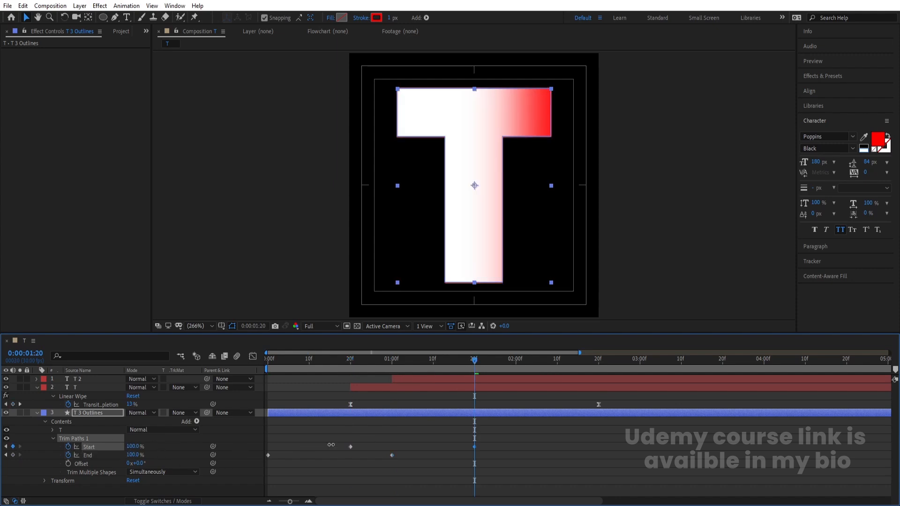
# Step: Keyframe the Trim Paths Offset from 0 at 0:00:00:00 to one full revolution at 0:00:01:20
pyautogui.press('Home')
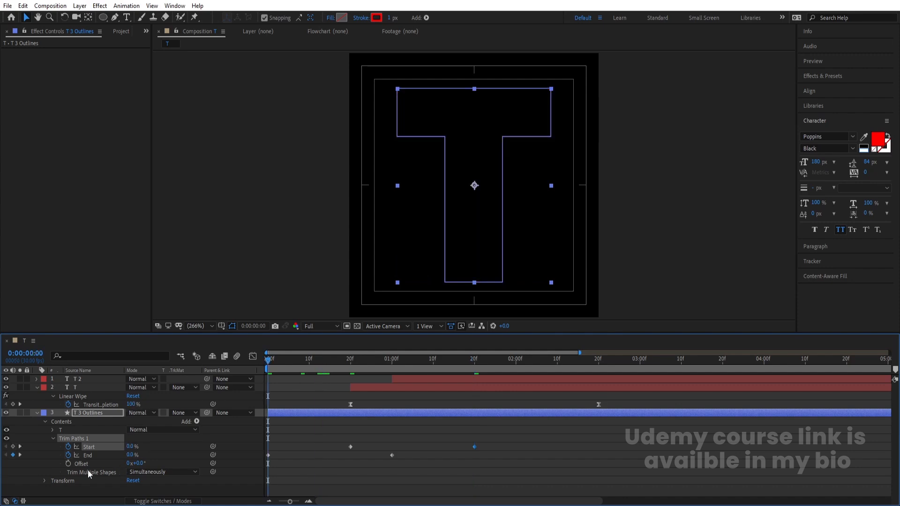
pyautogui.click(68, 463)
pyautogui.moveTo(461, 362); pyautogui.dragTo(474, 370)
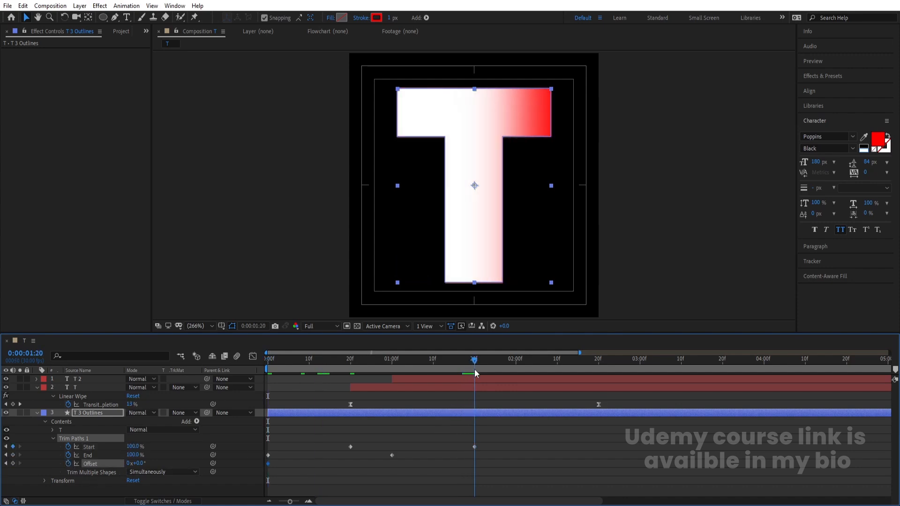
pyautogui.click(128, 463)
pyautogui.write('1')
pyautogui.press('Return')
# Step: Preview the outline trim animation from the start of the composition
pyautogui.press('Home')
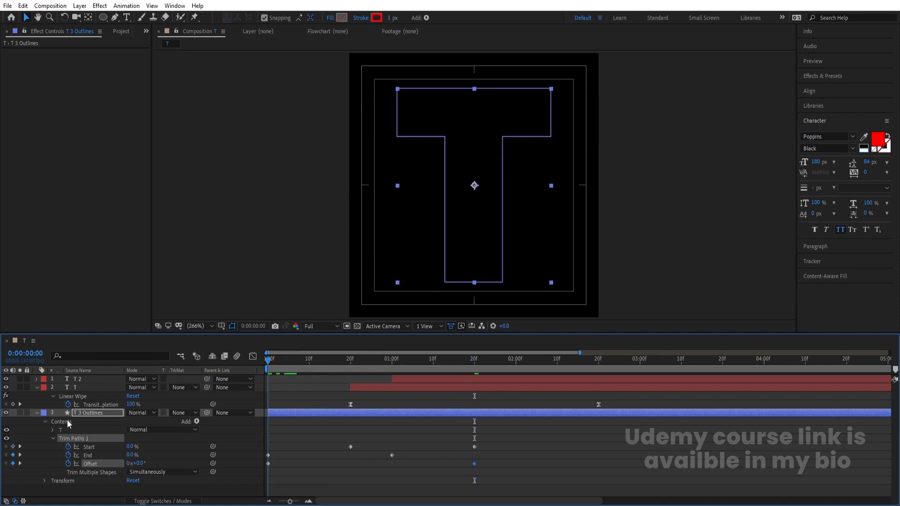
pyautogui.press('space')
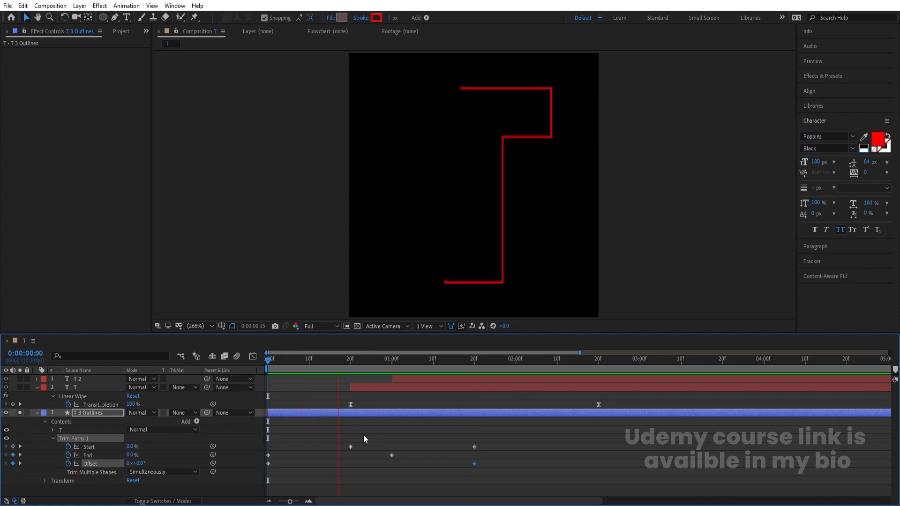
pyautogui.press('space')
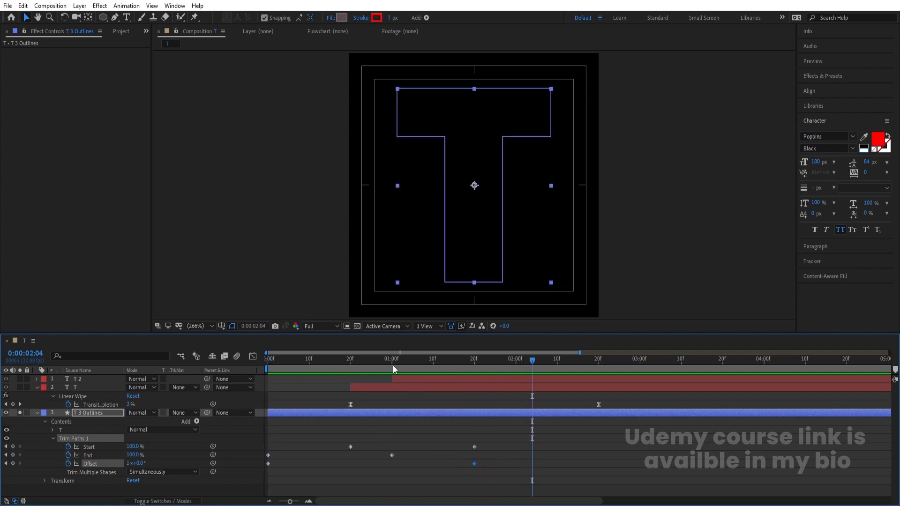
pyautogui.press('space')
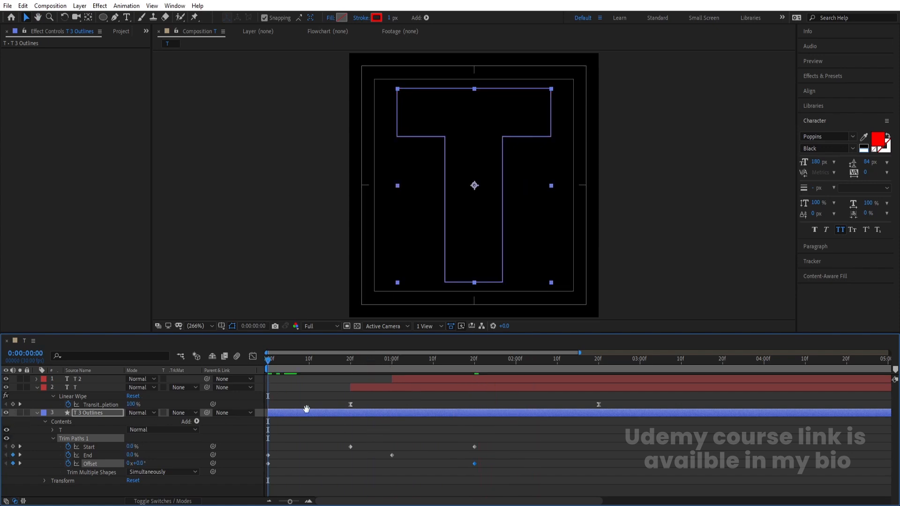
pyautogui.press('space')
# Step: Shift the T and T 2 layers together so T starts at frame 10 and T 2 at frame 20, and preview the animation
pyautogui.click(375, 390)
pyautogui.keyDown('shift'); pyautogui.click(405, 381); pyautogui.keyUp('shift')
pyautogui.moveTo(411, 379); pyautogui.dragTo(364, 379)
pyautogui.press('Home')
pyautogui.press('space')
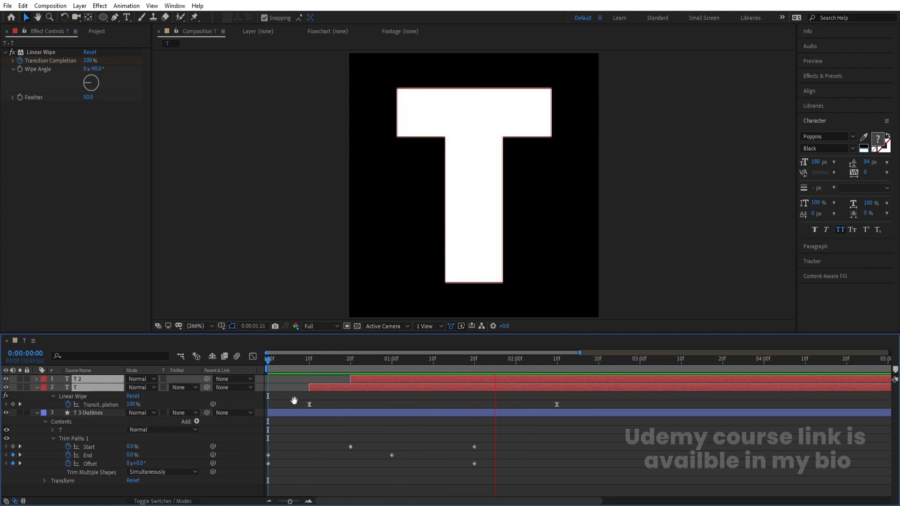
# Step: Collapse the expanded layer properties and scrub the start of the timeline to check the animation
pyautogui.click(292, 388)
pyautogui.press('u')
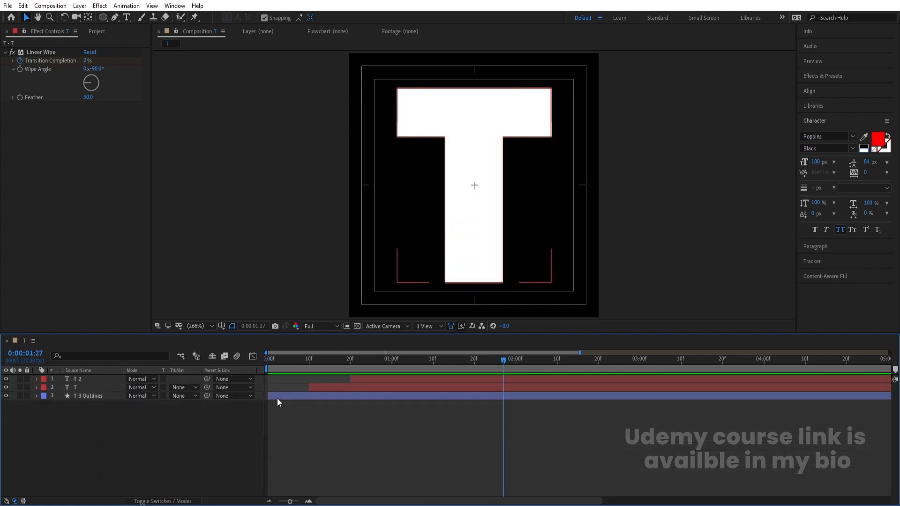
pyautogui.moveTo(330, 368); pyautogui.dragTo(267, 370)
pyautogui.click(364, 356)
# Step: Duplicate the T composition in the project, name the copy E, and open it
pyautogui.hotkey('ctrl', '0')
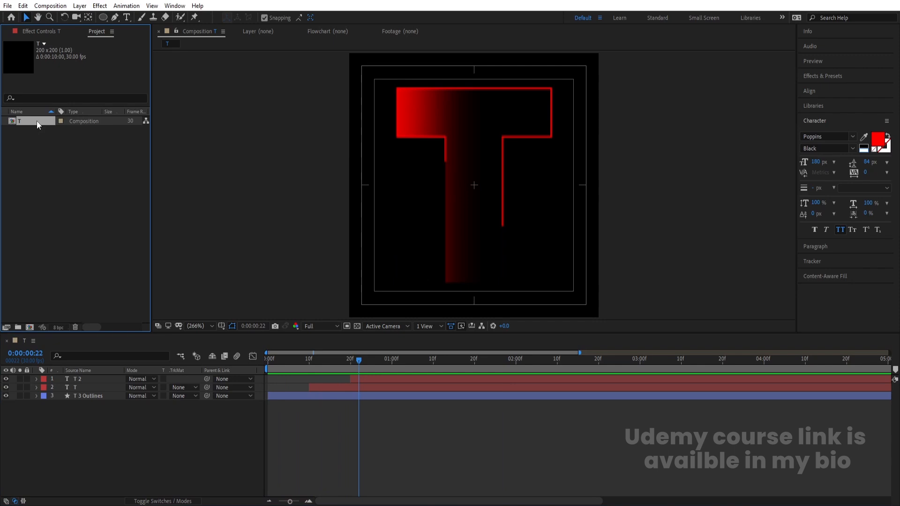
pyautogui.hotkey('ctrl', 'd')
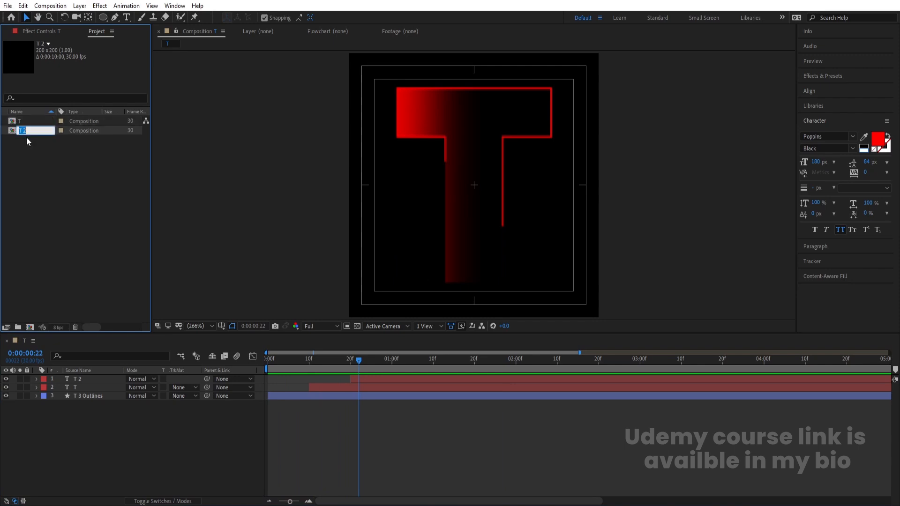
pyautogui.write('E')
pyautogui.press('Return')
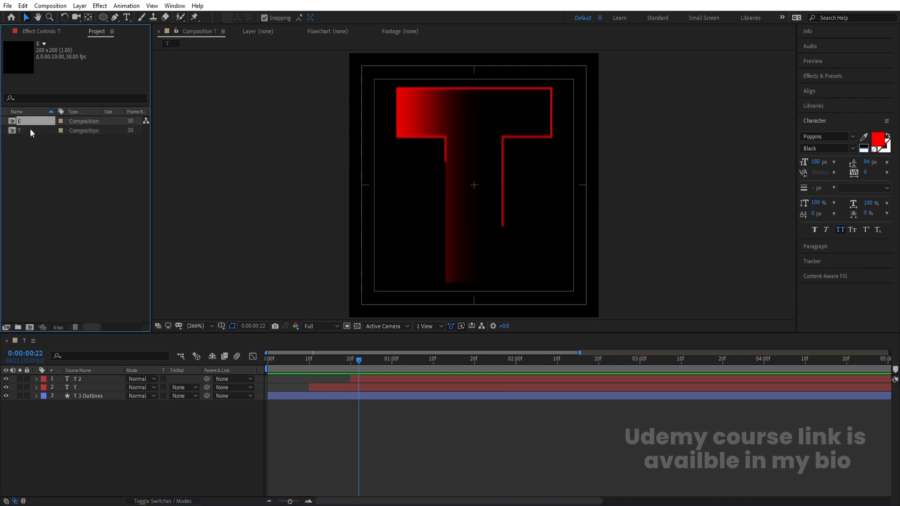
pyautogui.doubleClick(29, 121)
# Step: Replace the letter in the T 2 text layer with R
pyautogui.click(109, 380)
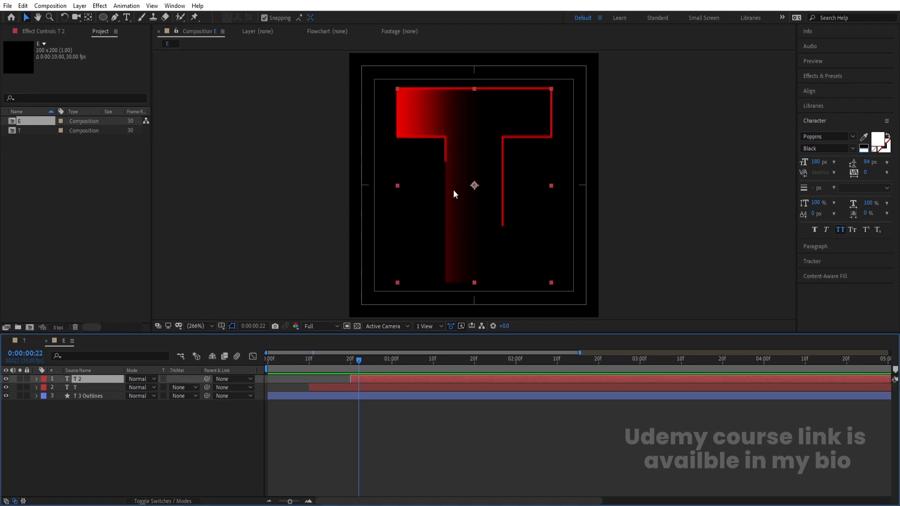
pyautogui.hotkey('ctrl', 't')
pyautogui.doubleClick(474, 157)
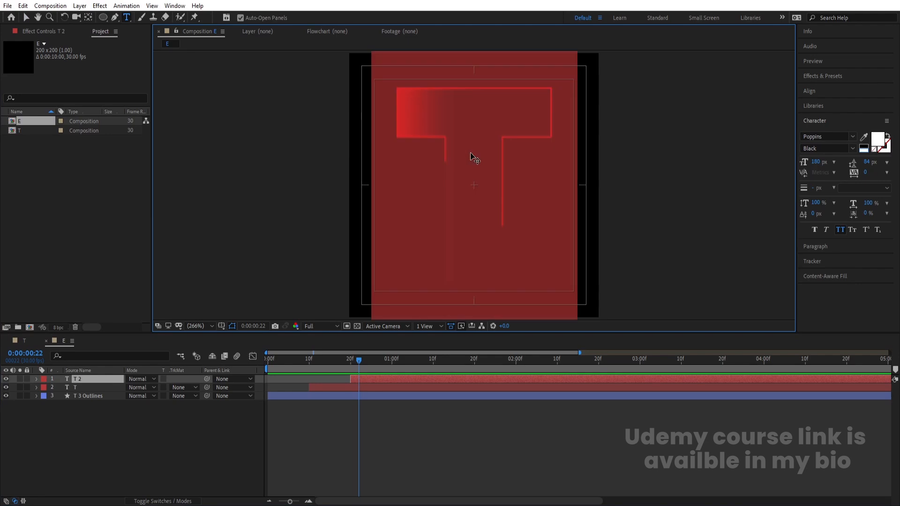
pyautogui.write('R')
pyautogui.press('Num_Lock')
pyautogui.click(81, 387)
# Step: Replace the letter in the topmost text layer with E
pyautogui.click(88, 379)
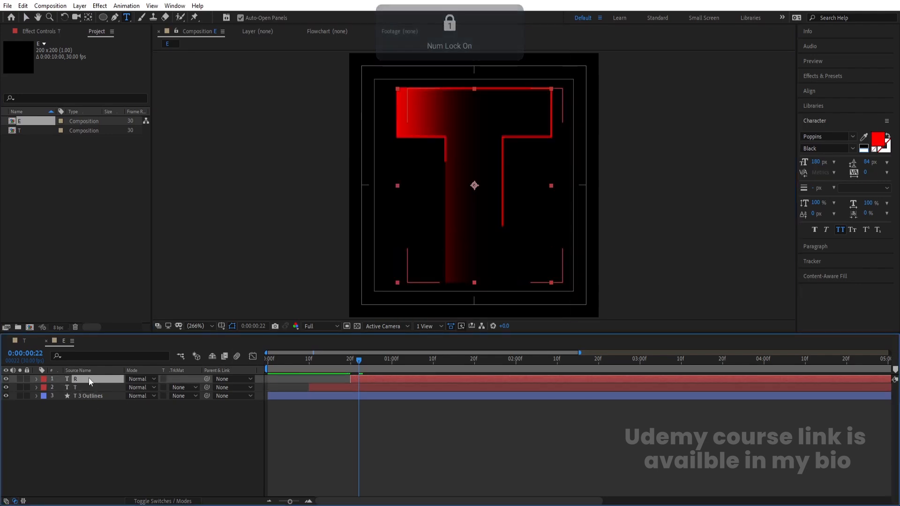
pyautogui.doubleClick(507, 202)
pyautogui.write('E')
pyautogui.hotkey('ctrl', 'a')
pyautogui.write('E')
pyautogui.click(73, 420)
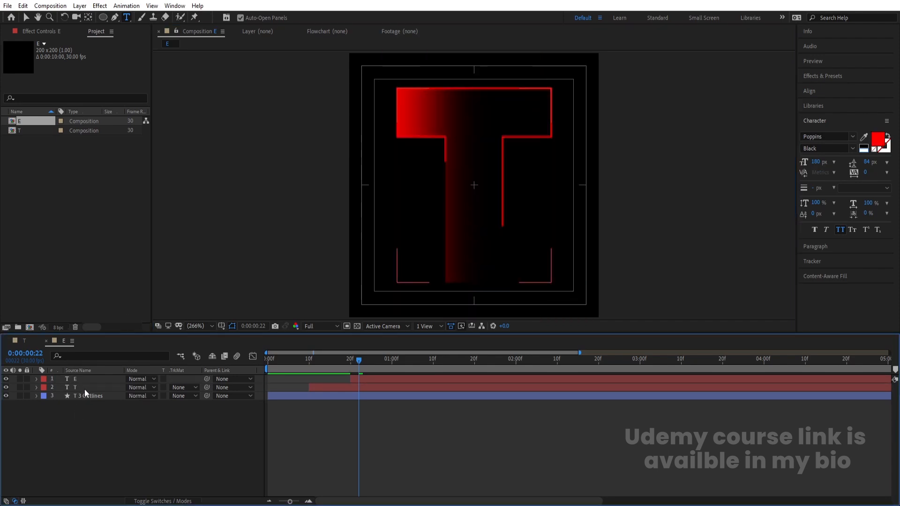
# Step: Replace the letter in the red T text layer with E and preview the wipes up to 0:00:00:26
pyautogui.click(84, 389)
pyautogui.press('space')
pyautogui.press('space')
pyautogui.doubleClick(492, 204)
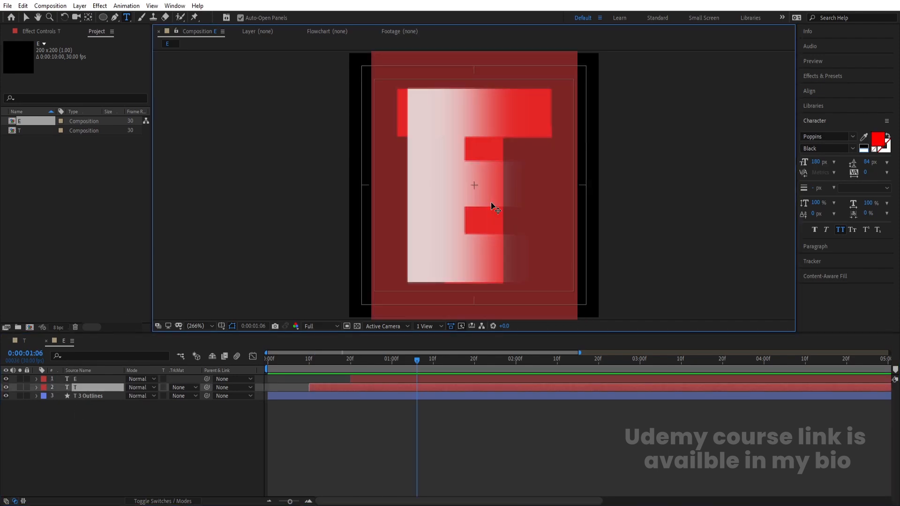
pyautogui.write('E 2')
pyautogui.click(58, 444)
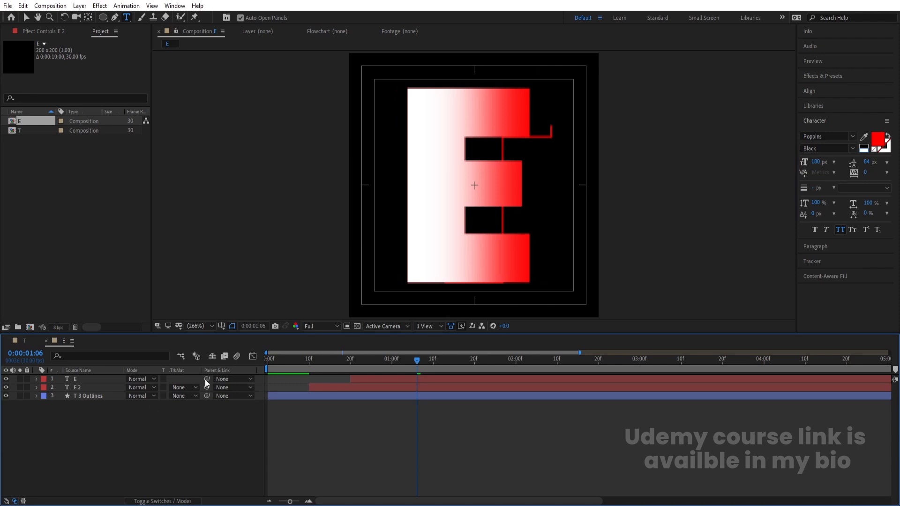
pyautogui.press('space')
pyautogui.moveTo(315, 361); pyautogui.dragTo(375, 372)
# Step: Expand the contents of the T 3 Outlines layer and copy its Trim Paths 1 with the keyframes
pyautogui.click(91, 397)
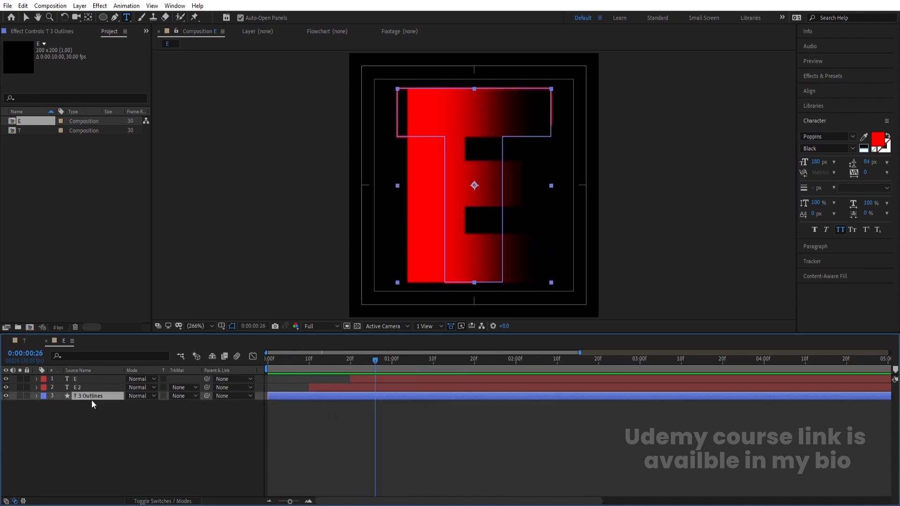
pyautogui.click(36, 396)
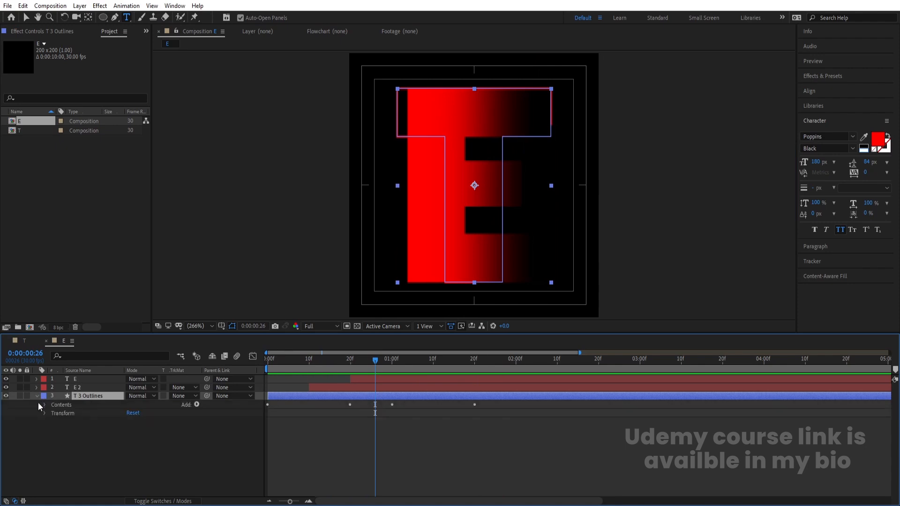
pyautogui.click(45, 405)
pyautogui.click(66, 423)
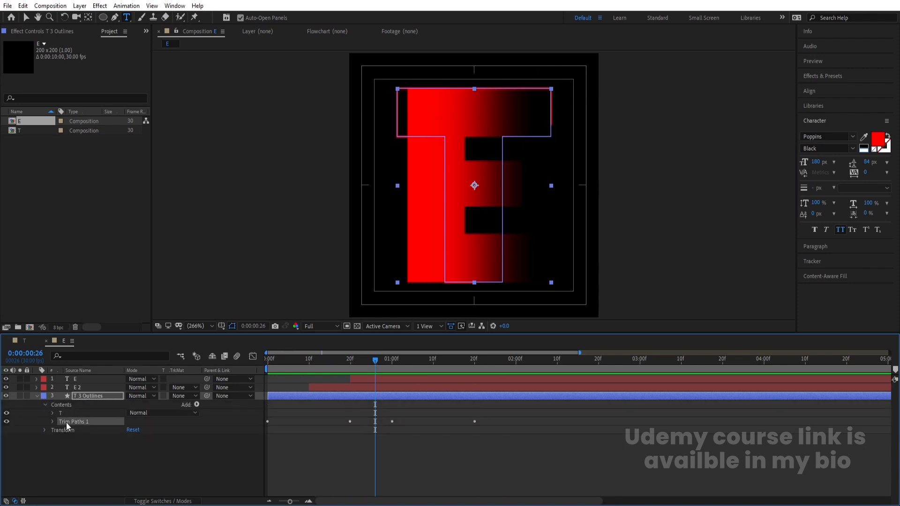
pyautogui.click(53, 412)
pyautogui.click(53, 412)
pyautogui.click(54, 412)
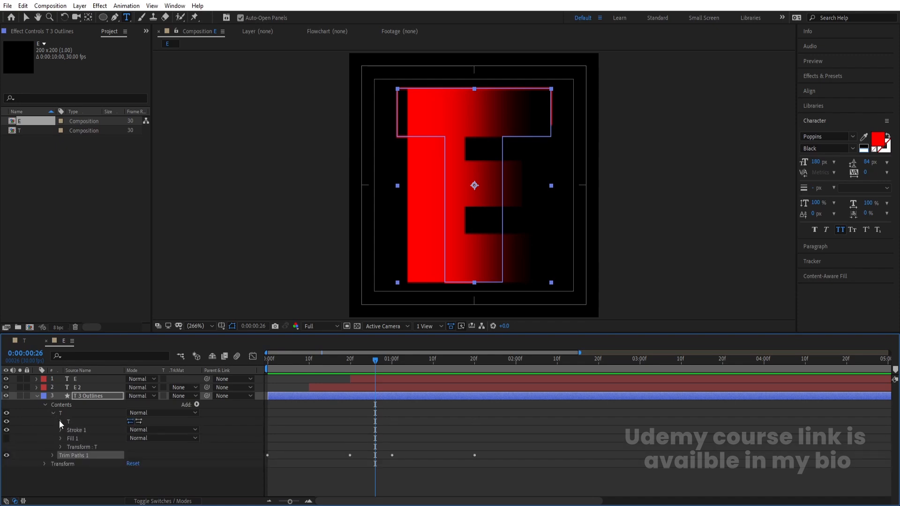
pyautogui.click(60, 421)
pyautogui.click(60, 421)
pyautogui.click(37, 396)
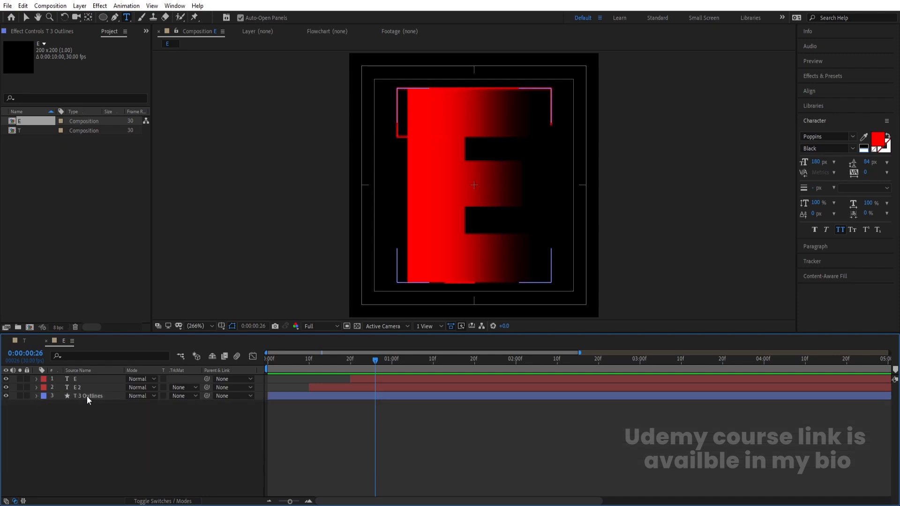
pyautogui.click(87, 396)
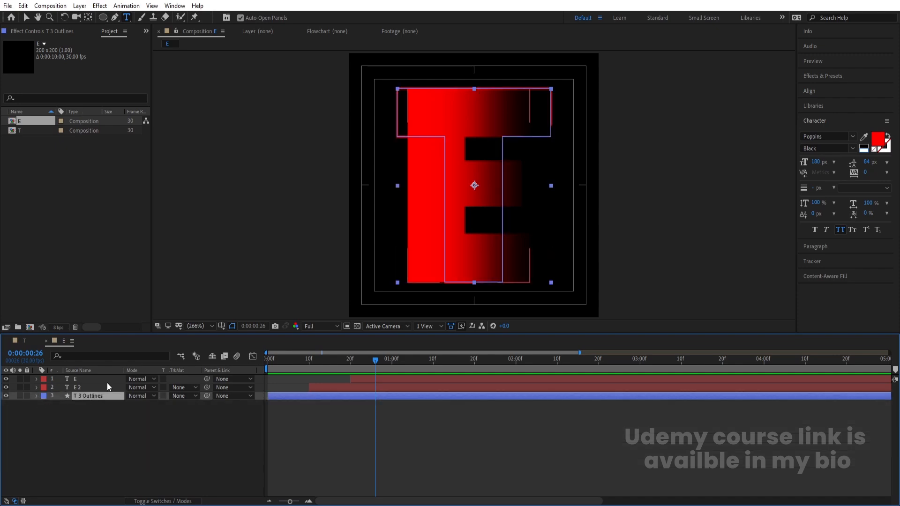
# Step: Duplicate the topmost E text layer and reveal the duplicate's keyframed properties
pyautogui.click(80, 379)
pyautogui.press('space')
pyautogui.press('space')
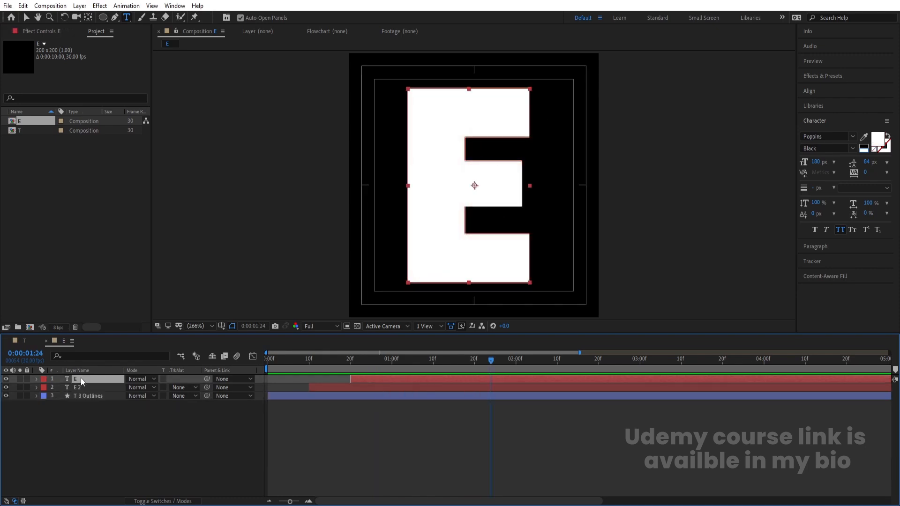
pyautogui.hotkey('ctrl', 'd')
pyautogui.press('u')
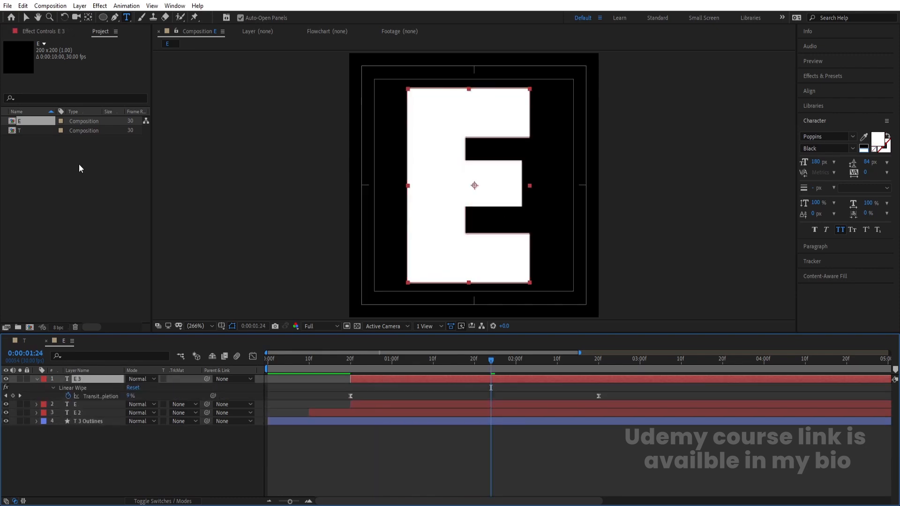
# Step: Create shapes from the duplicated E text layer, then delete that duplicate text layer
pyautogui.click(50, 35)
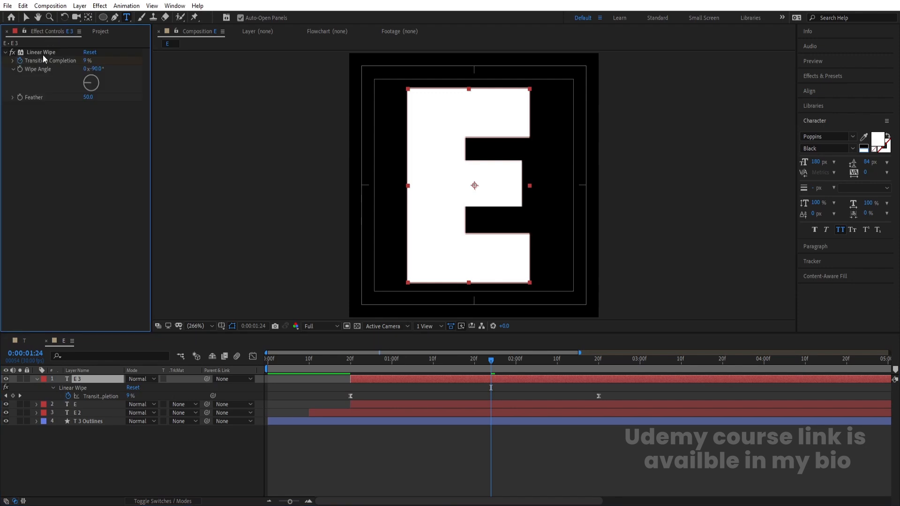
pyautogui.rightClick(96, 380)
pyautogui.moveTo(124, 311)
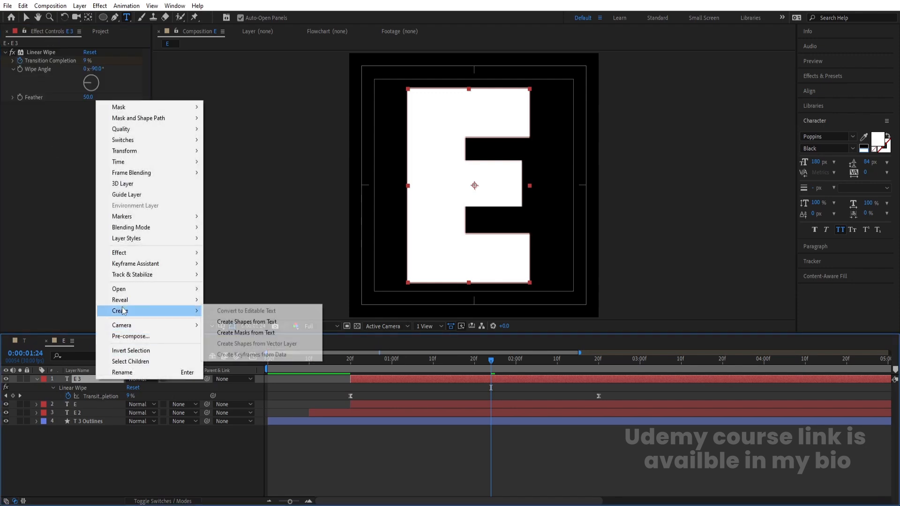
pyautogui.click(230, 322)
pyautogui.click(92, 389)
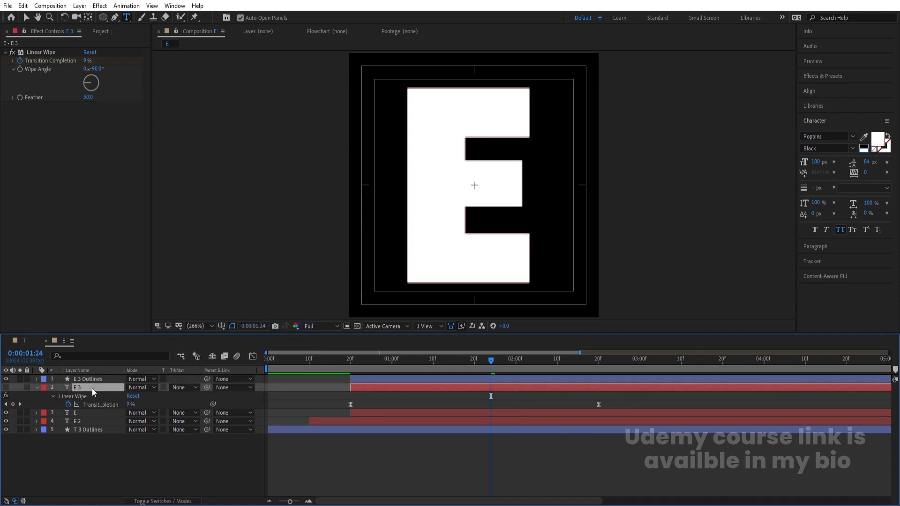
pyautogui.press('Delete')
# Step: Remove the Linear Wipe effect from the E 3 Outlines layer
pyautogui.click(90, 380)
pyautogui.click(27, 53)
pyautogui.press('Delete')
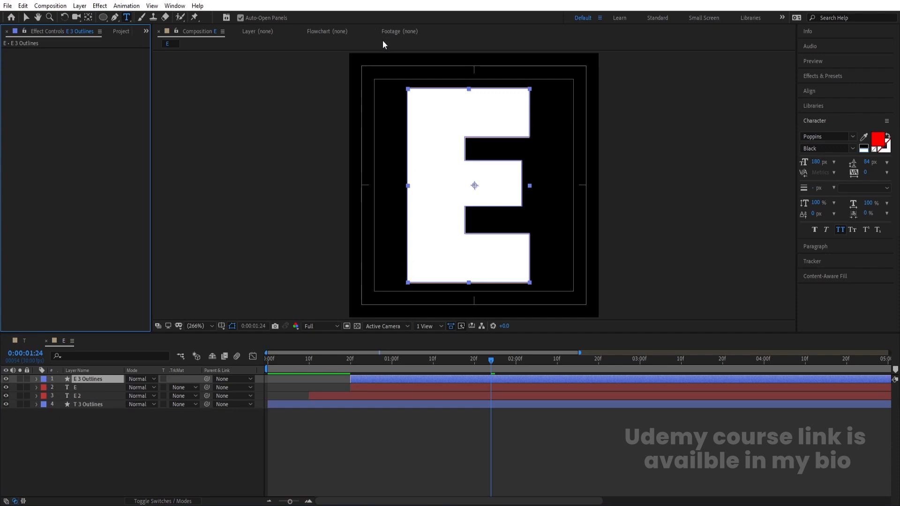
# Step: Set the E 3 Outlines shape to no fill with a 1 px red stroke
pyautogui.press('v')
pyautogui.click(328, 20)
pyautogui.click(401, 224)
pyautogui.click(430, 283)
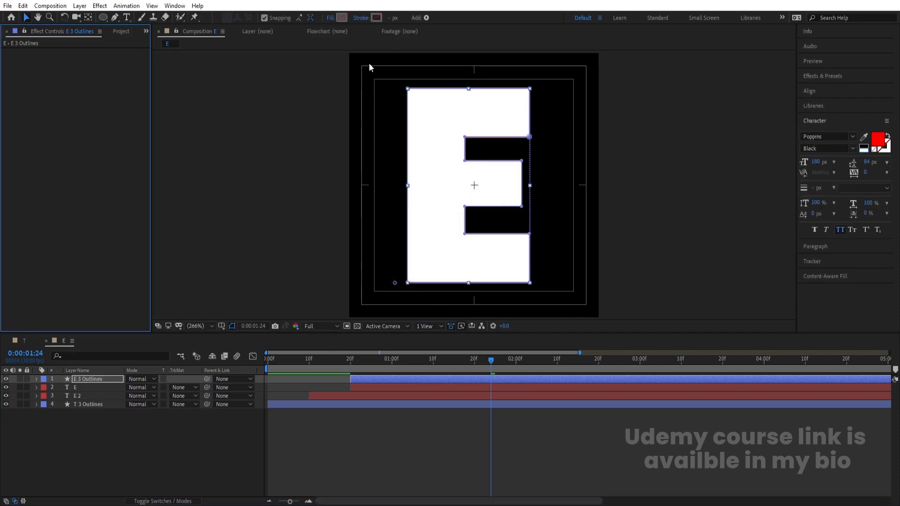
pyautogui.click(377, 20)
pyautogui.click(314, 199)
pyautogui.click(391, 18)
pyautogui.write('1')
pyautogui.press('Return')
# Step: Make the E 3 Outlines layer start at 0:00:00:00 and move it below the E 2 text layer
pyautogui.moveTo(281, 362); pyautogui.dragTo(199, 382)
pyautogui.press('[')
pyautogui.moveTo(103, 380); pyautogui.dragTo(91, 400)
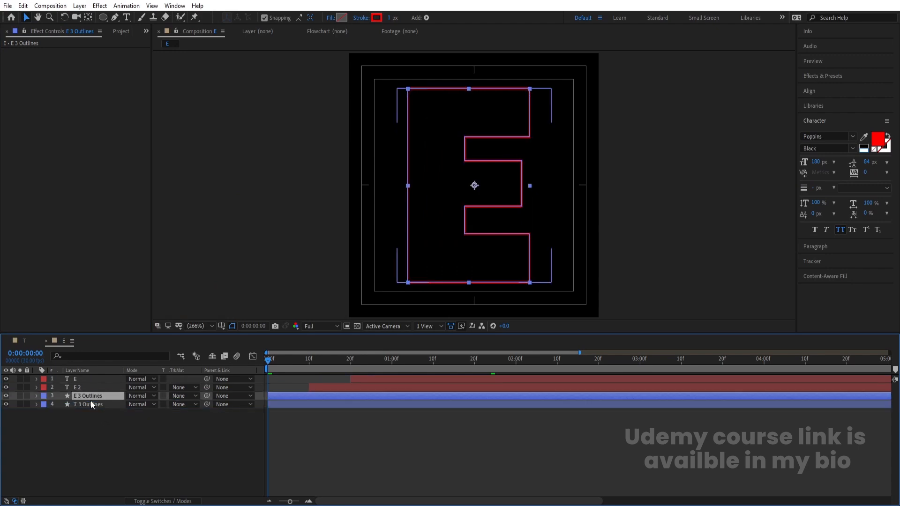
# Step: Paste the copied Trim Paths with its keyframes into the contents of the E 3 Outlines layer
pyautogui.click(37, 396)
pyautogui.click(45, 405)
pyautogui.click(65, 405)
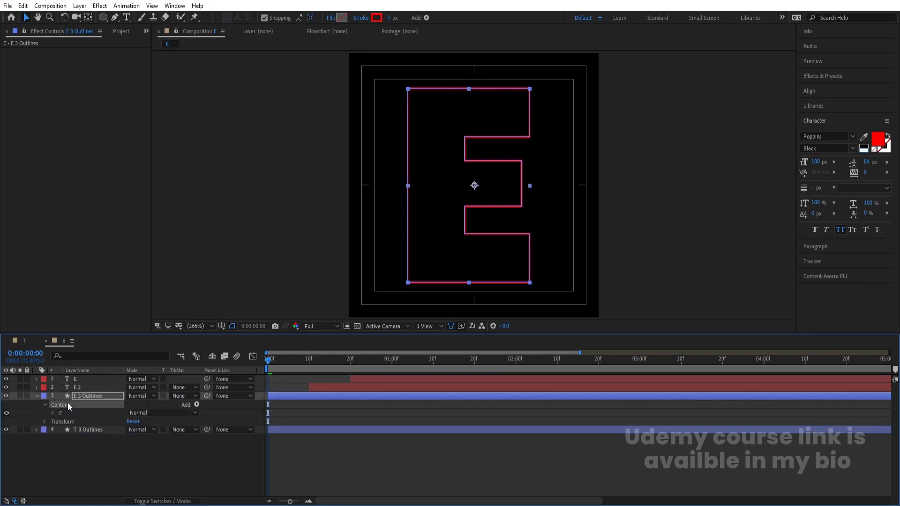
pyautogui.hotkey('ctrl', 'v')
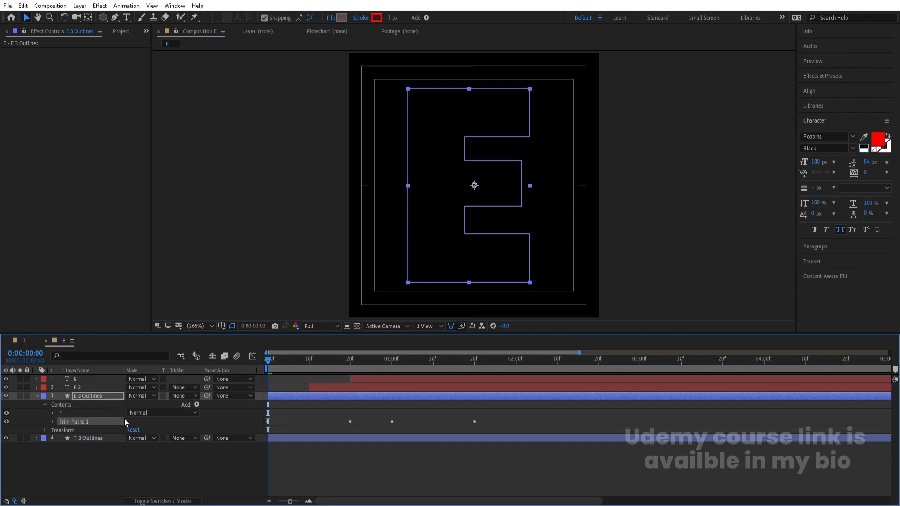
# Step: Delete the T 3 Outlines layer and preview the E animation
pyautogui.click(82, 440)
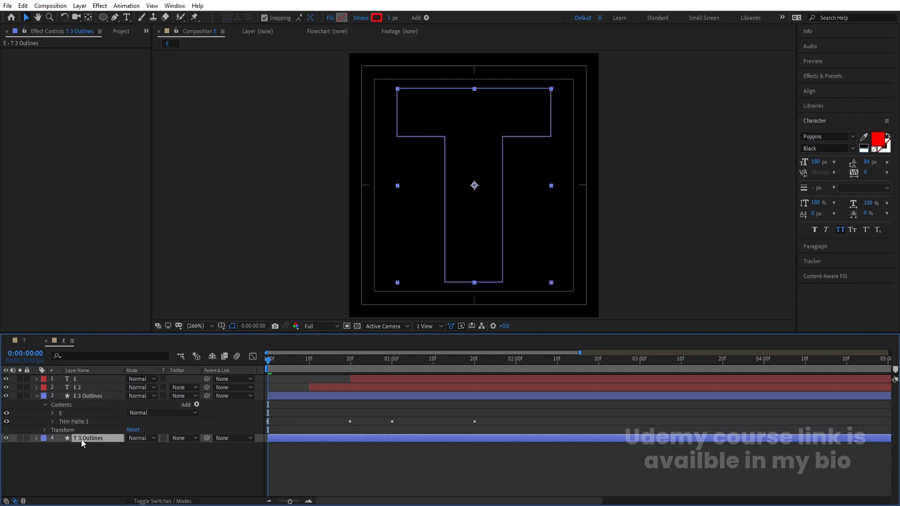
pyautogui.press('Delete')
pyautogui.press('space')
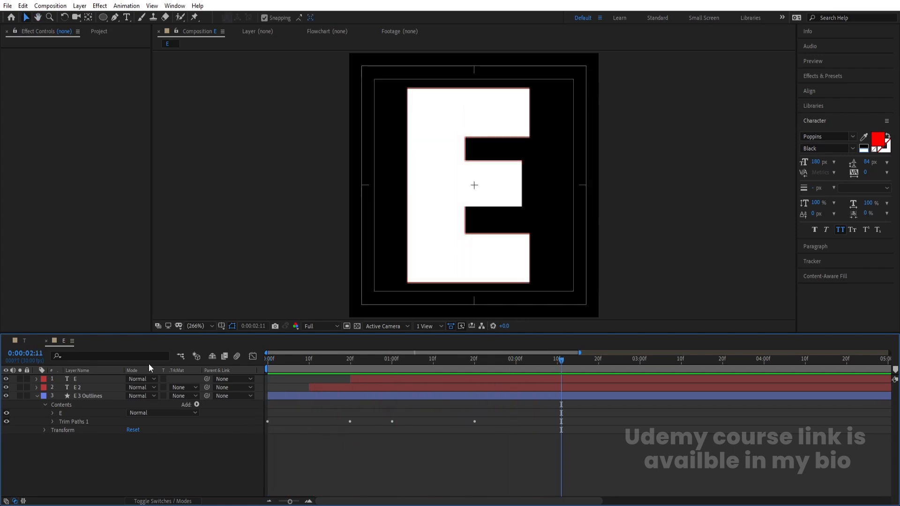
# Step: Duplicate the E composition in the project, name the copy X, and open it
pyautogui.hotkey('ctrl', '0')
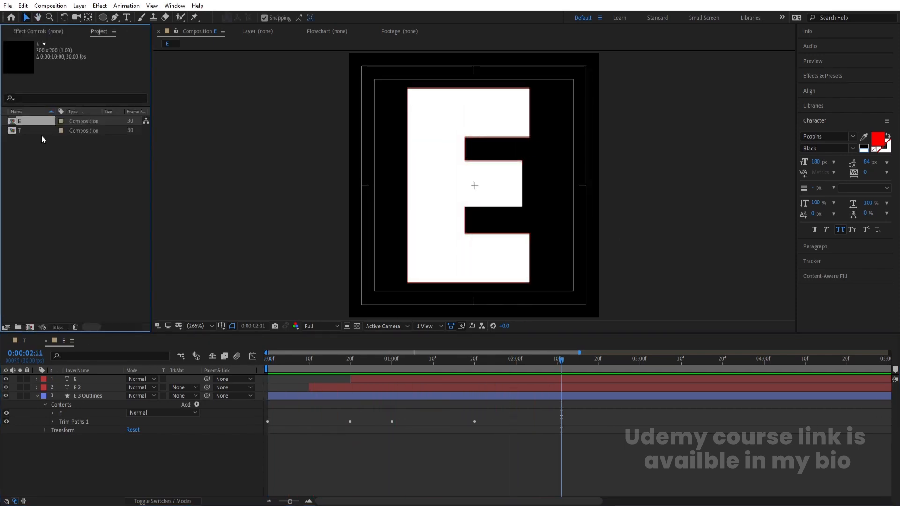
pyautogui.hotkey('ctrl', 'd')
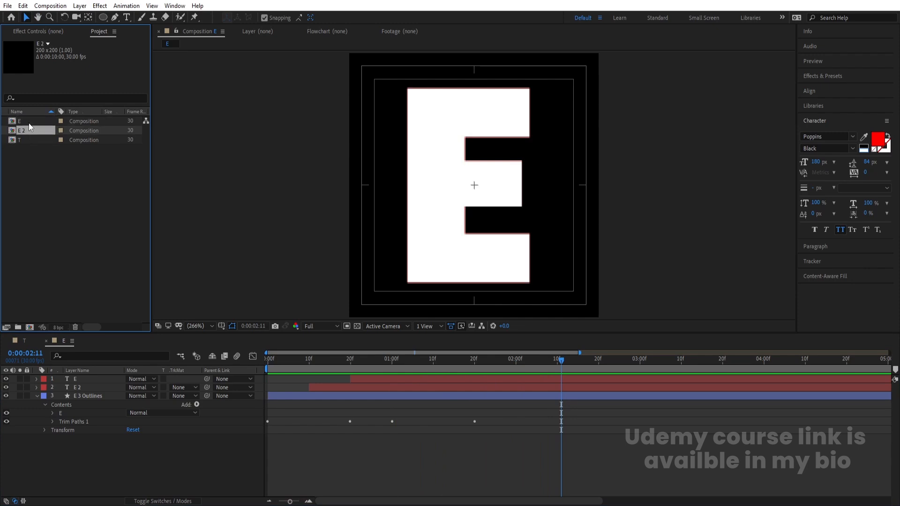
pyautogui.write('X')
pyautogui.press('Return')
pyautogui.doubleClick(24, 142)
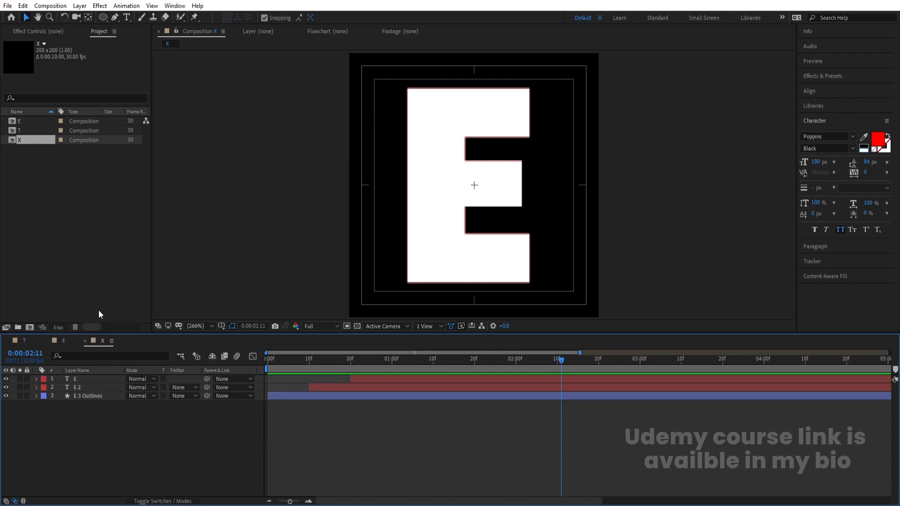
# Step: Replace the letter in both the white and red E text layers with X and preview the wipes
pyautogui.click(86, 380)
pyautogui.doubleClick(490, 171)
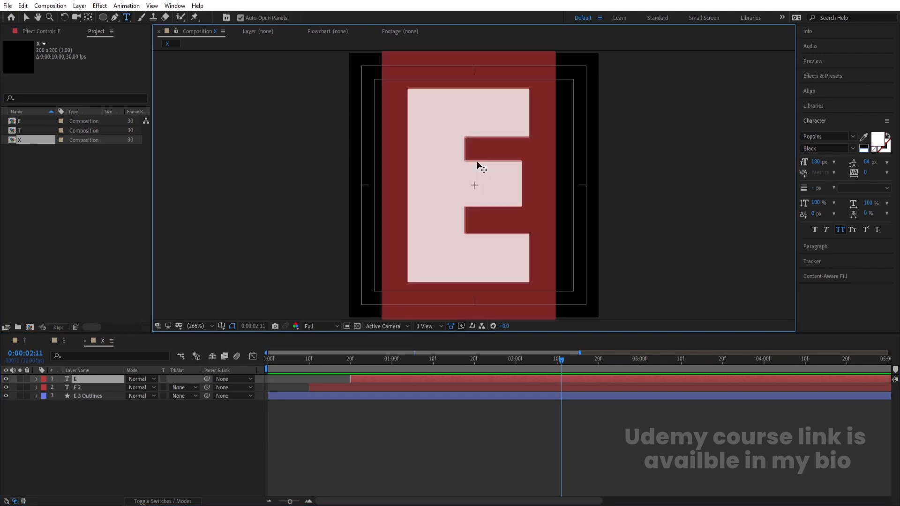
pyautogui.write('X')
pyautogui.click(75, 387)
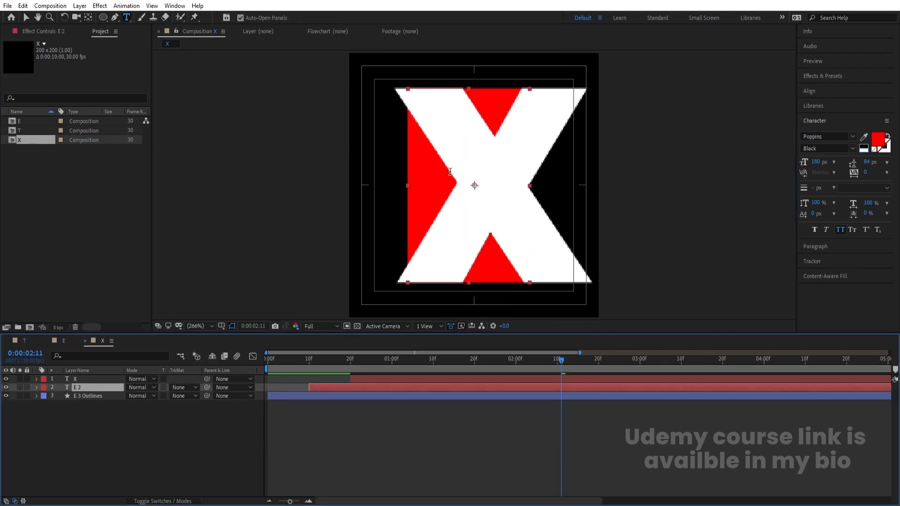
pyautogui.write('X')
pyautogui.click(62, 410)
pyautogui.press('space')
pyautogui.press('space')
# Step: Delete the E 3 Outlines layer, then create shapes from the topmost X text layer and make that text visible again
pyautogui.click(100, 395)
pyautogui.press('Delete')
pyautogui.click(371, 380)
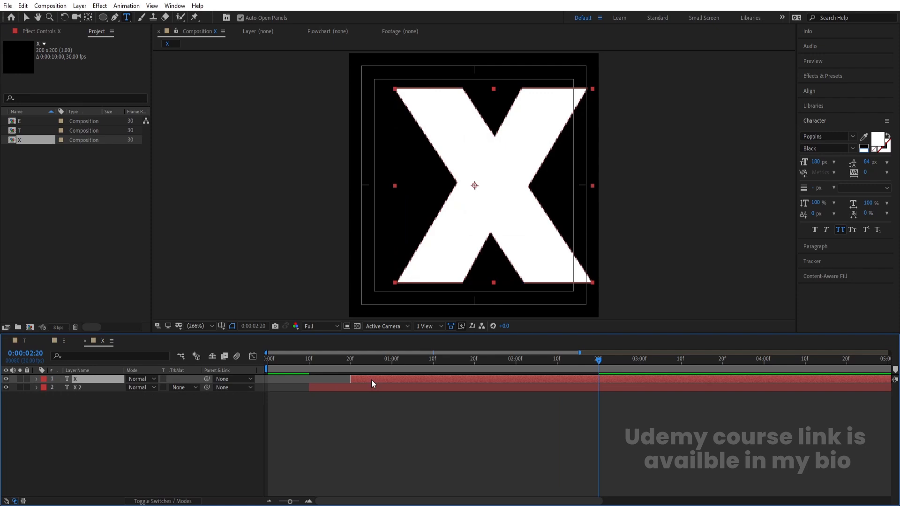
pyautogui.rightClick(372, 380)
pyautogui.moveTo(396, 311)
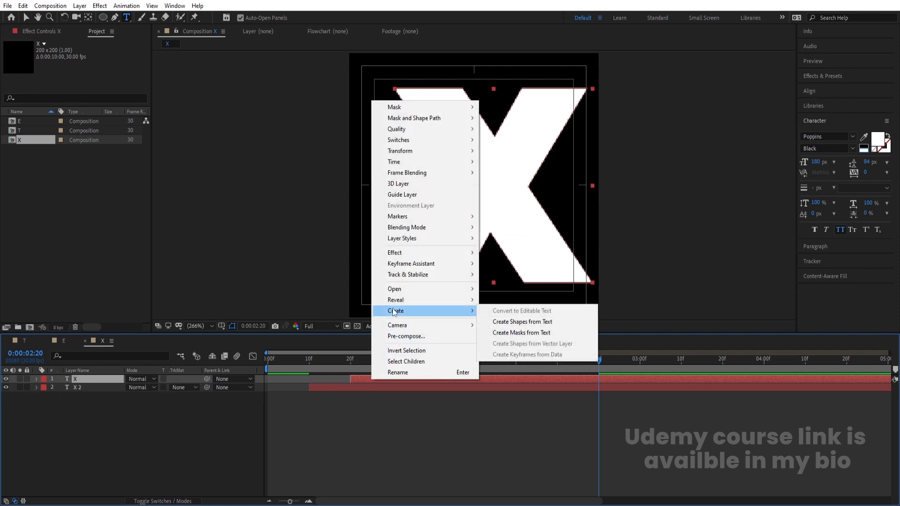
pyautogui.click(558, 333)
pyautogui.click(5, 387)
# Step: Move the X Outlines layer below the X 2 text layer and make it start at 0:00:00:00
pyautogui.moveTo(86, 378); pyautogui.dragTo(128, 420)
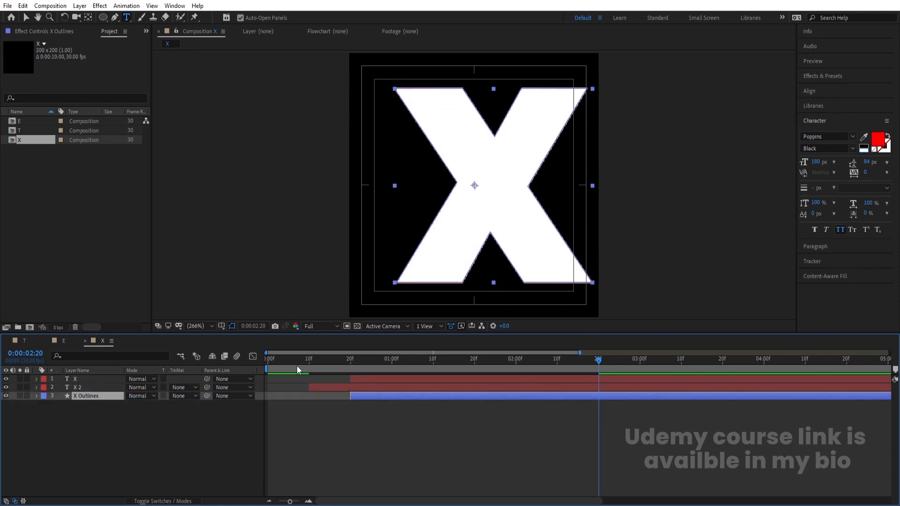
pyautogui.moveTo(297, 366); pyautogui.dragTo(213, 384)
pyautogui.press('[')
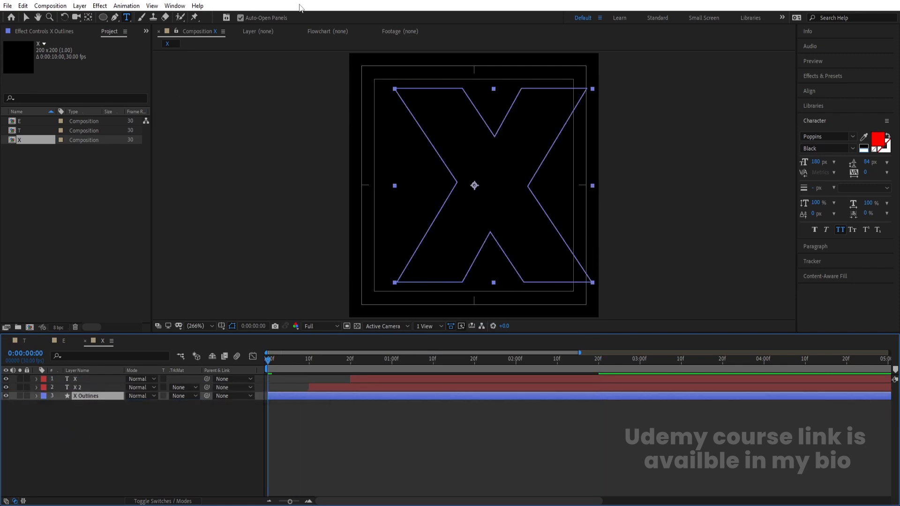
# Step: Set the X Outlines shape to no fill with a 1 px red (FF0000) stroke
pyautogui.press('v')
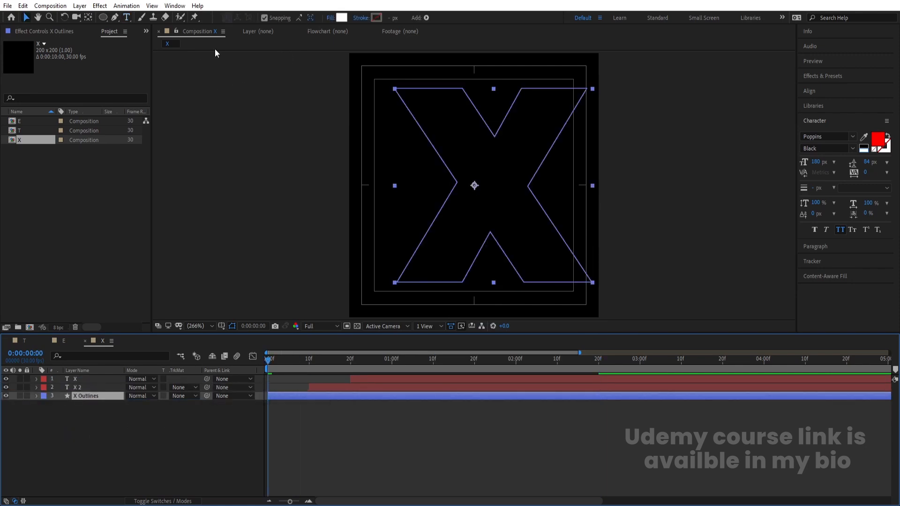
pyautogui.click(331, 18)
pyautogui.click(402, 225)
pyautogui.click(434, 282)
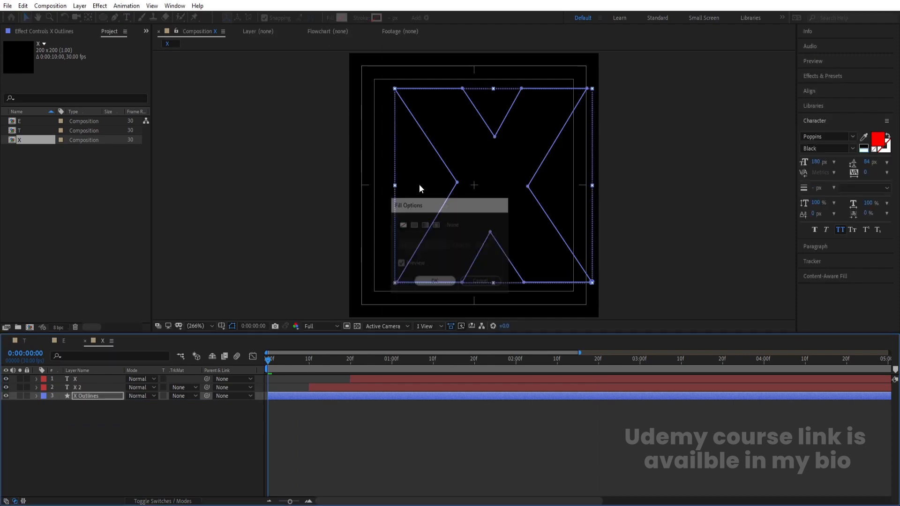
pyautogui.click(376, 19)
pyautogui.press('Return')
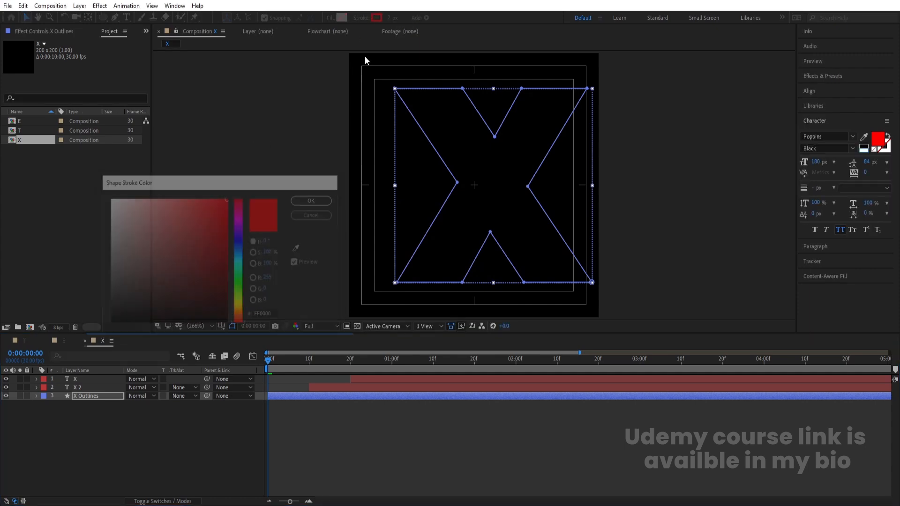
pyautogui.click(394, 18)
pyautogui.write('1')
pyautogui.press('Return')
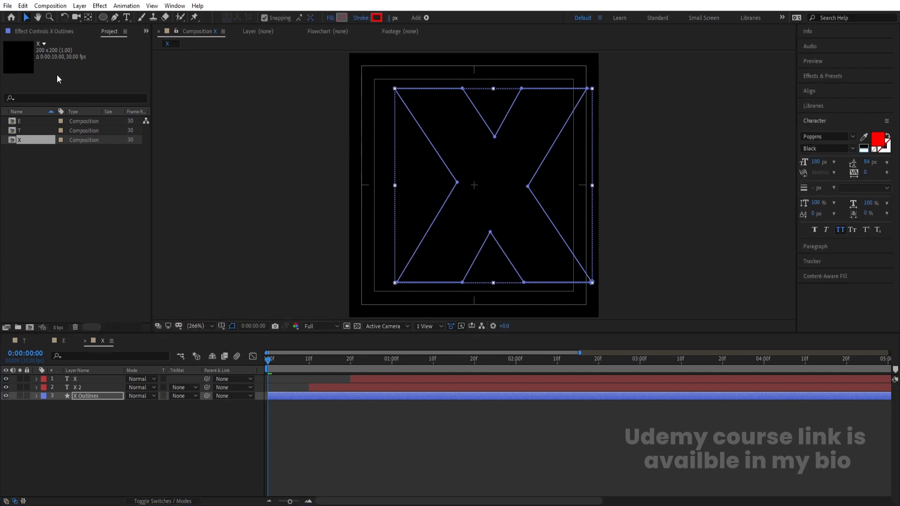
# Step: Remove the Linear Wipe effect from the X Outlines layer
pyautogui.click(50, 31)
pyautogui.click(35, 52)
pyautogui.press('Delete')
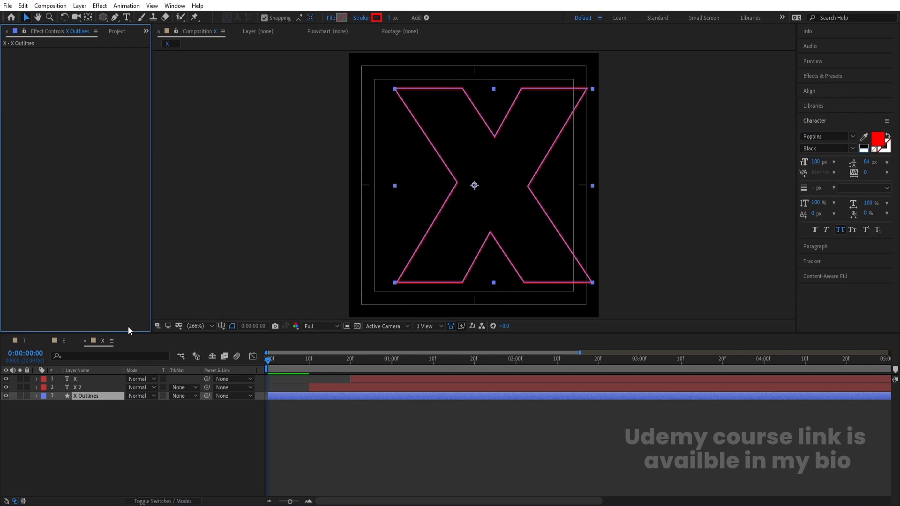
# Step: Paste the copied Trim Paths onto the X Outlines layer at 0:00:00:00 and preview the X animation
pyautogui.click(156, 411)
pyautogui.press('space')
pyautogui.press('space')
pyautogui.moveTo(302, 364); pyautogui.dragTo(291, 366)
pyautogui.press('Home')
pyautogui.click(86, 396)
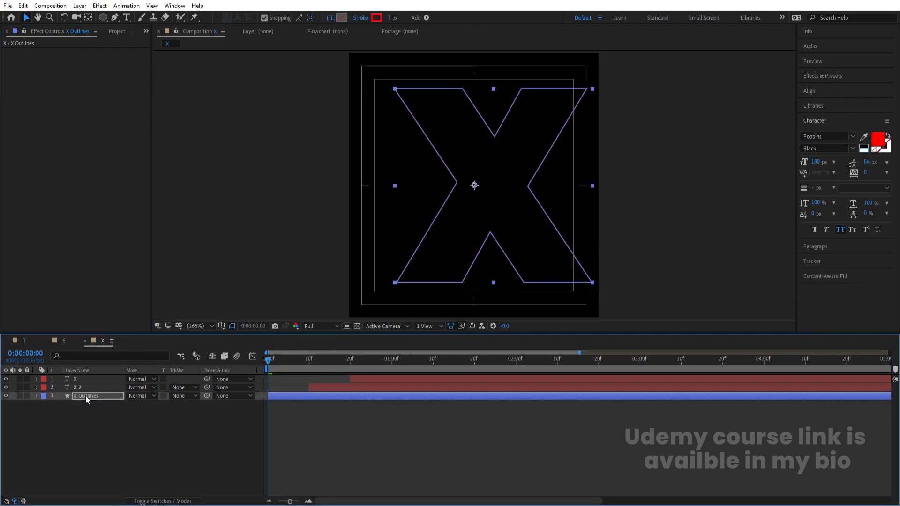
pyautogui.press('space')
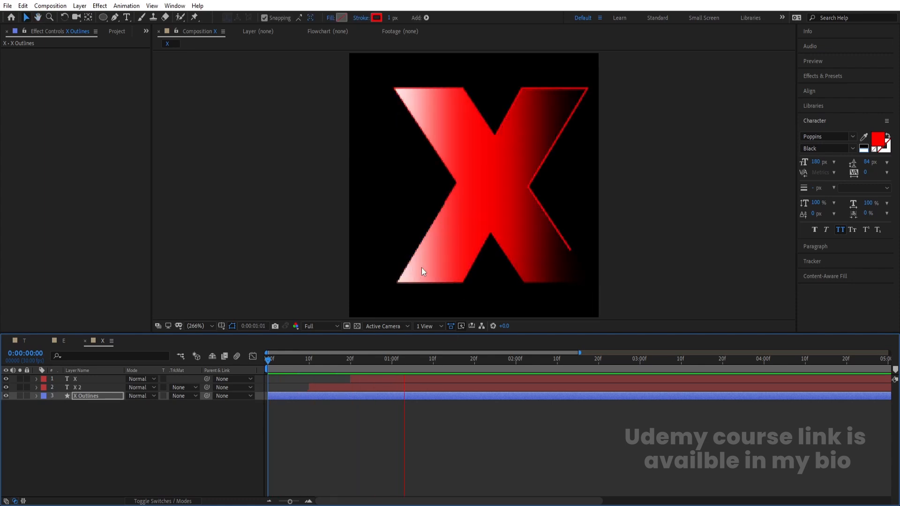
pyautogui.press('space')
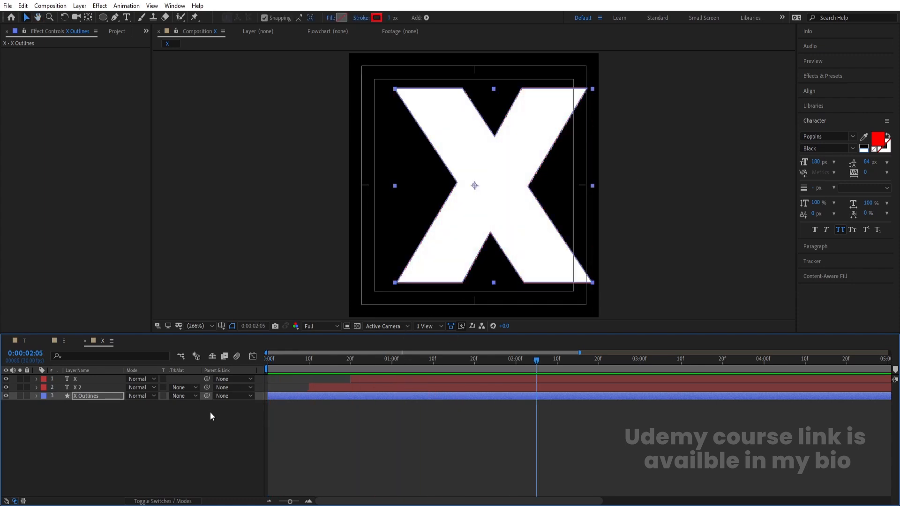
# Step: Shift the X, X 2 and X Outlines layers left together until the letter sits centred in the composition
pyautogui.moveTo(139, 444); pyautogui.dragTo(78, 375)
pyautogui.moveTo(494, 229); pyautogui.dragTo(478, 228)
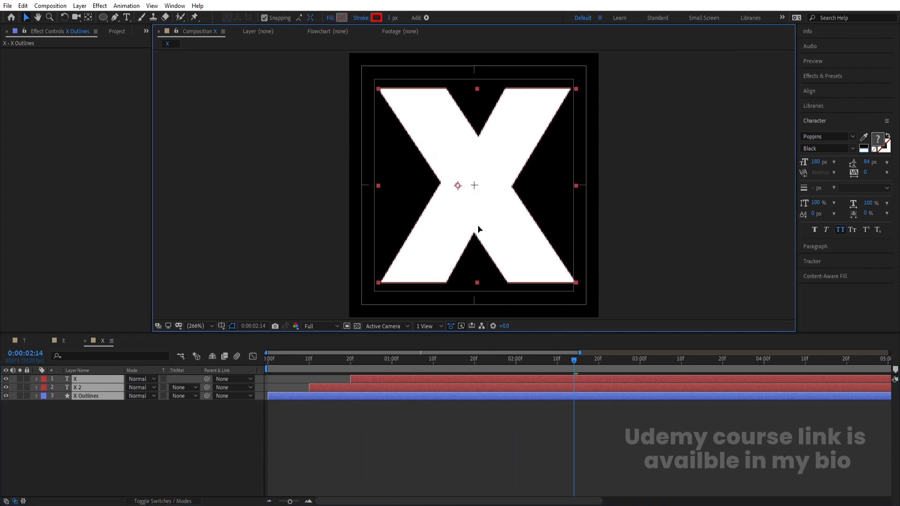
pyautogui.press('Left')
pyautogui.press('Left')
pyautogui.press('Left')
pyautogui.press('Left')
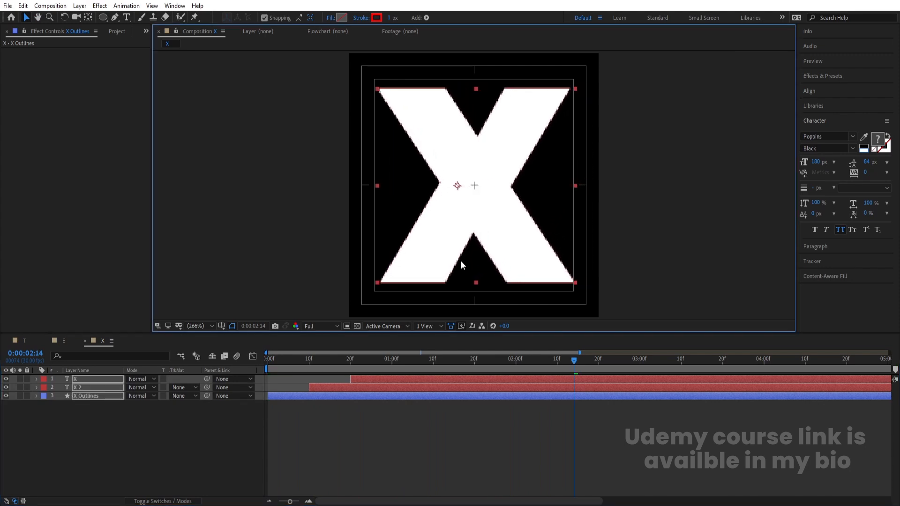
pyautogui.press('Left')
pyautogui.press('Left')
pyautogui.press('Left')
pyautogui.press('Left')
pyautogui.press('Left')
pyautogui.press('Left')
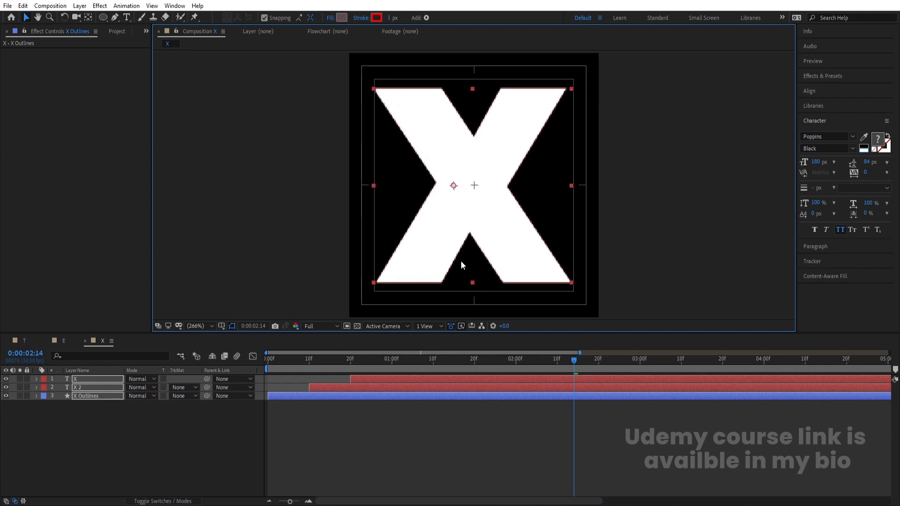
pyautogui.click(194, 448)
pyautogui.hotkey('ctrl', '0')
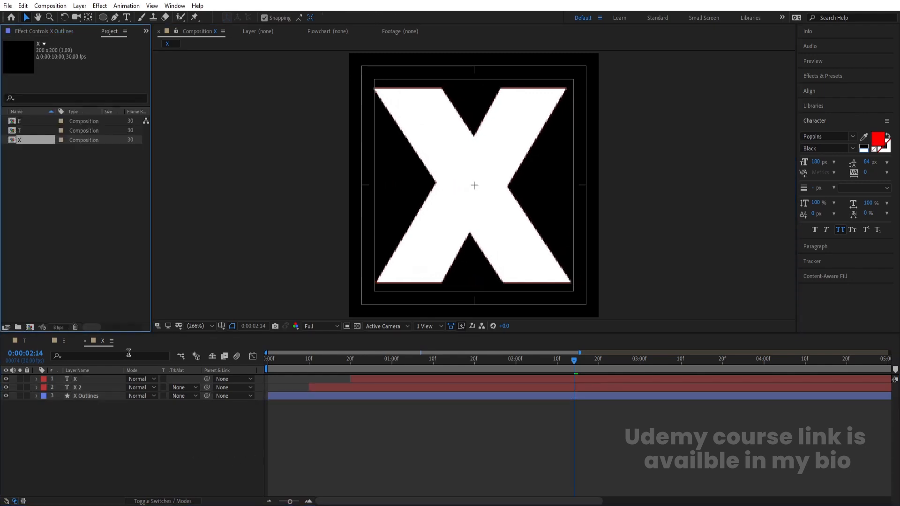
pyautogui.hotkey('ctrl', 'd')
pyautogui.press('Return')
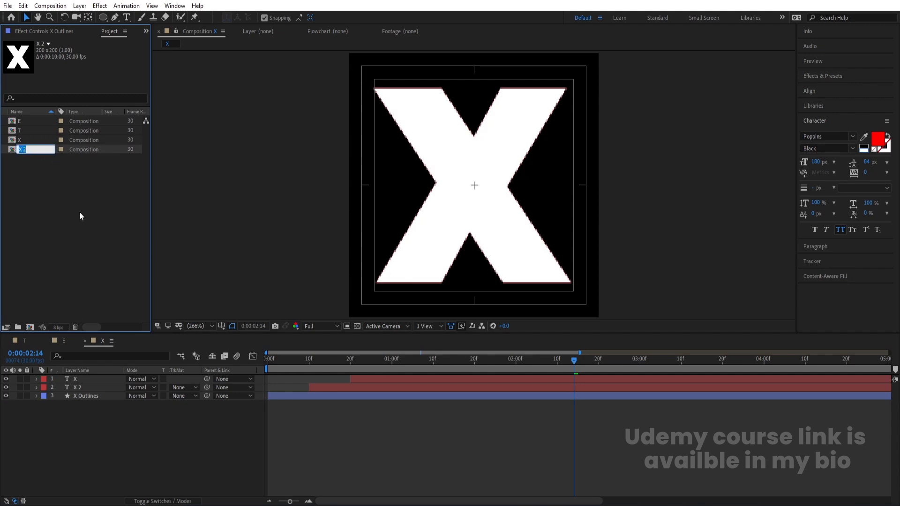
pyautogui.click(116, 420)
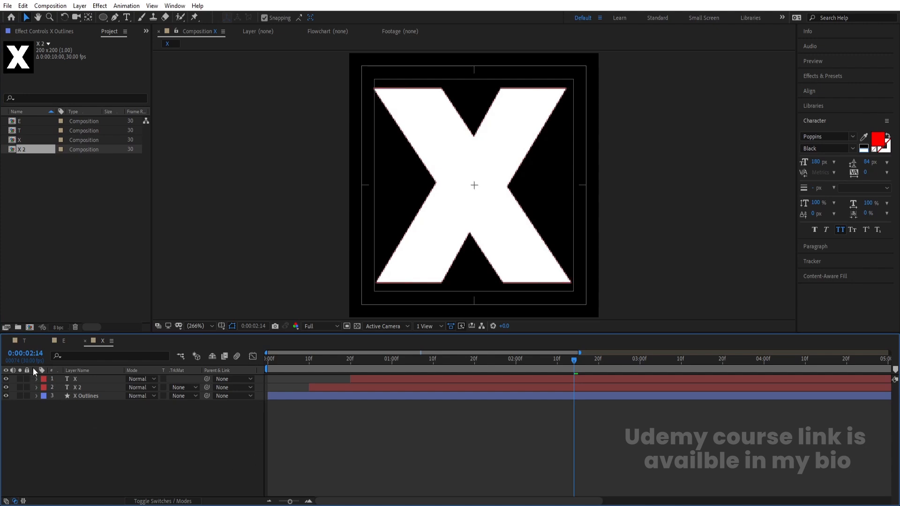
pyautogui.click(31, 151)
pyautogui.press('Delete')
pyautogui.press('Return')
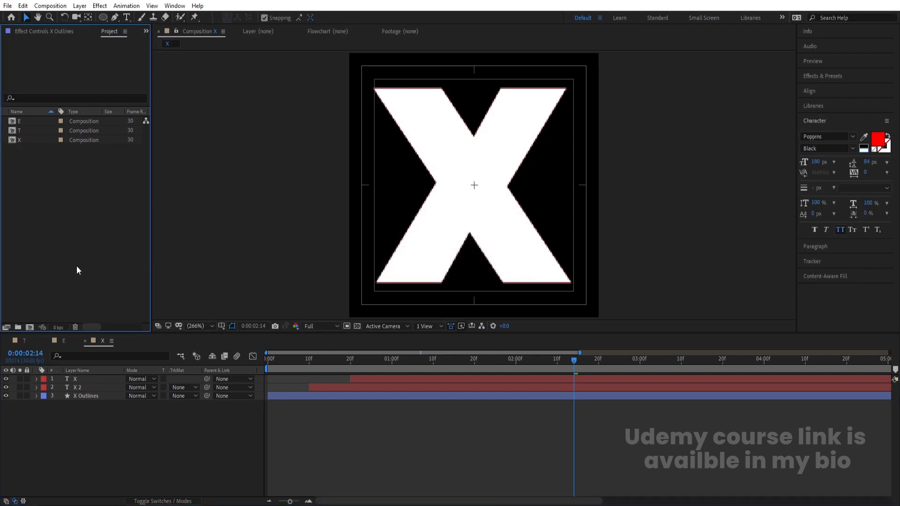
# Step: Create a new composition named Main Animation at 1920 x 1080 px
pyautogui.hotkey('ctrl', 'n')
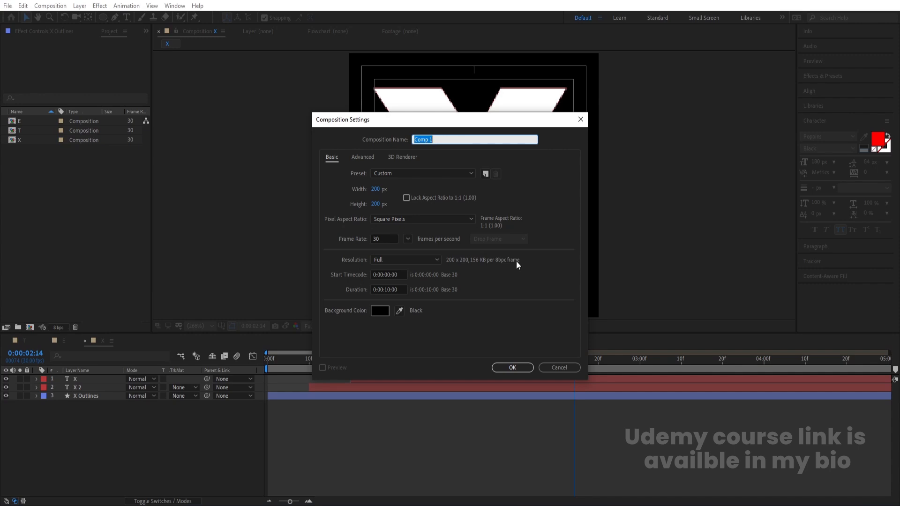
pyautogui.write('Main Animation')
pyautogui.click(376, 189)
pyautogui.write('1920')
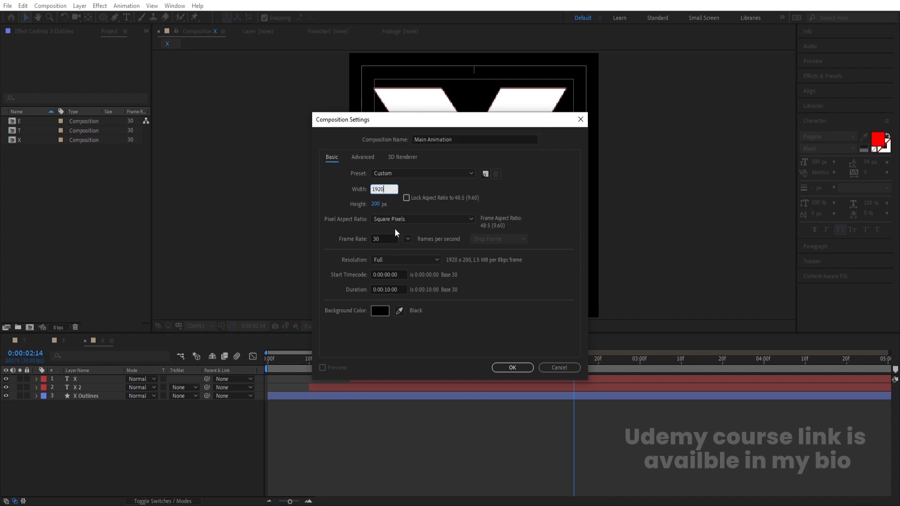
pyautogui.click(382, 204)
pyautogui.write('1080')
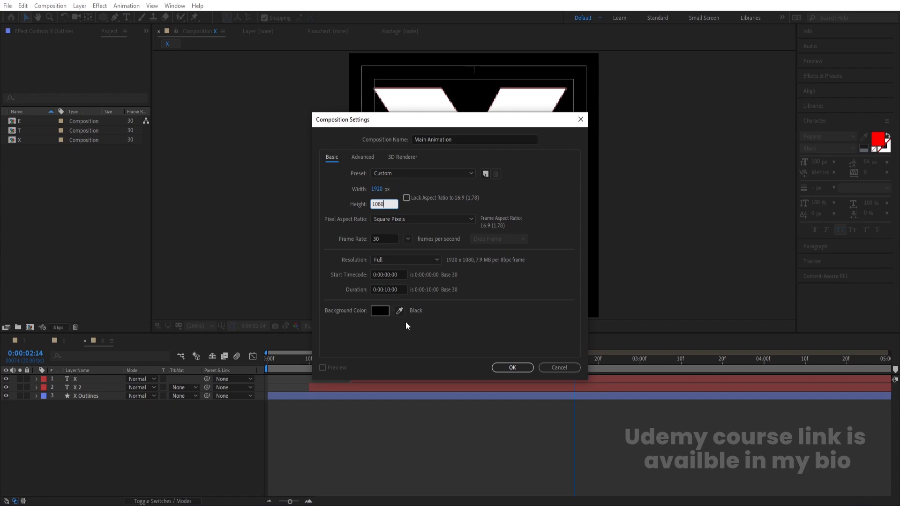
pyautogui.press('Return')
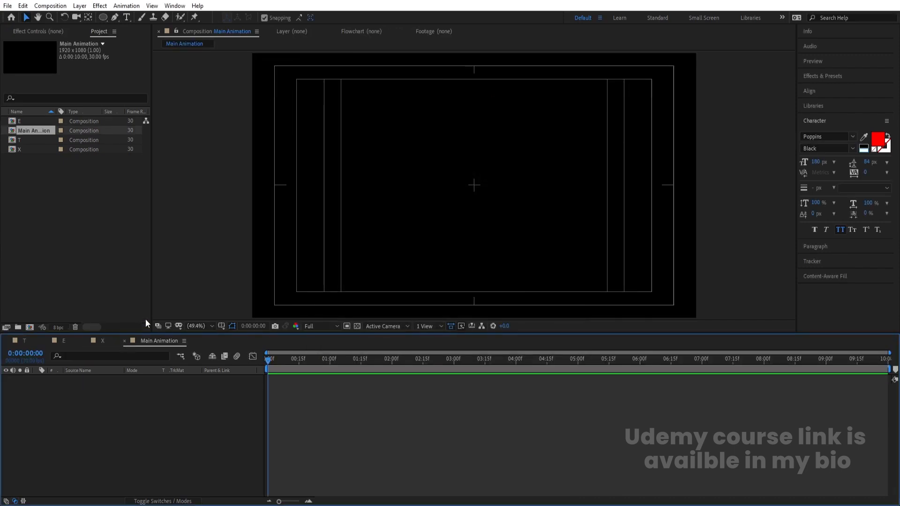
# Step: Add the T composition to Main Animation and move it to the left of the frame's centre
pyautogui.hotkey('ctrl', 'y')
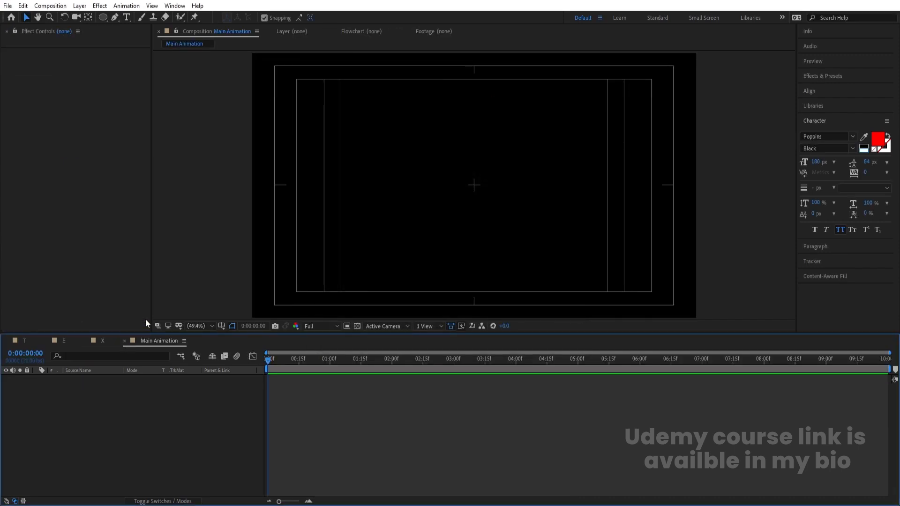
pyautogui.hotkey('ctrl', '0')
pyautogui.moveTo(24, 138); pyautogui.dragTo(119, 393)
pyautogui.press('space')
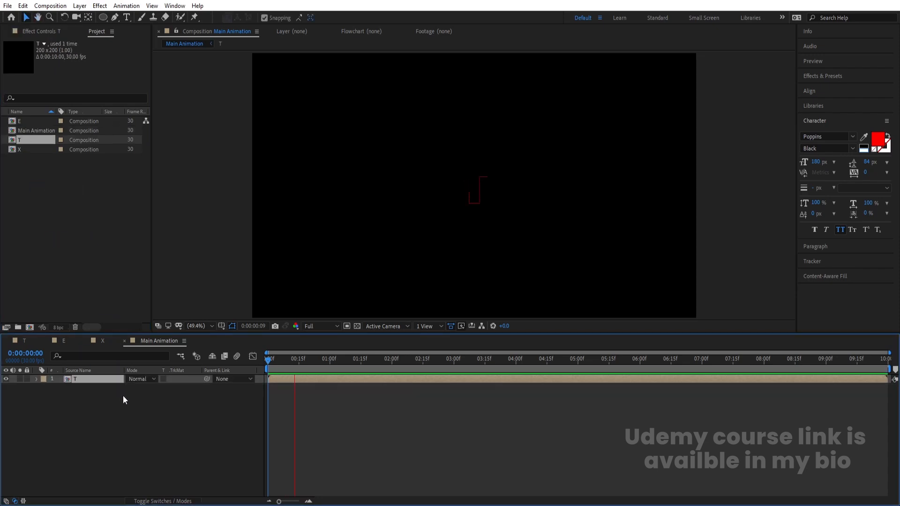
pyautogui.press('space')
pyautogui.moveTo(472, 192); pyautogui.dragTo(409, 192)
pyautogui.press('Return')
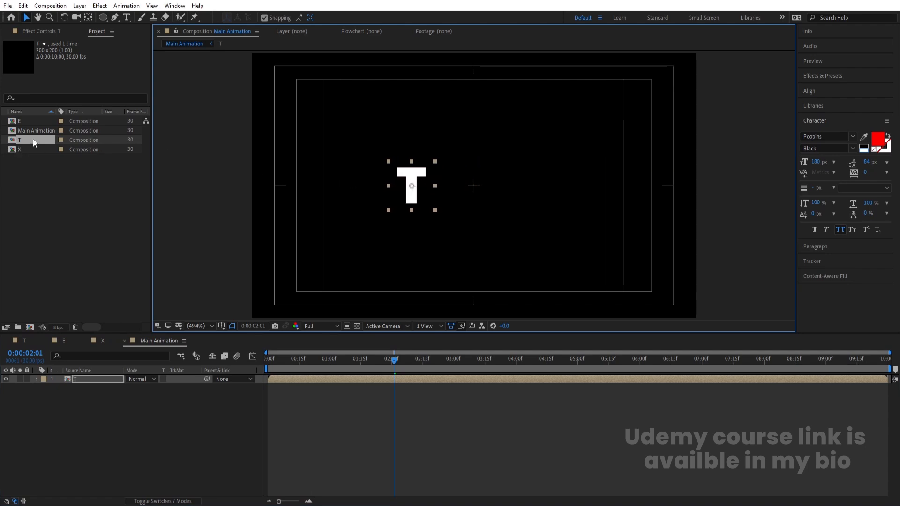
# Step: Add the E and X compositions below the T layer and line them up after the T to read TEX
pyautogui.moveTo(24, 120); pyautogui.dragTo(104, 388)
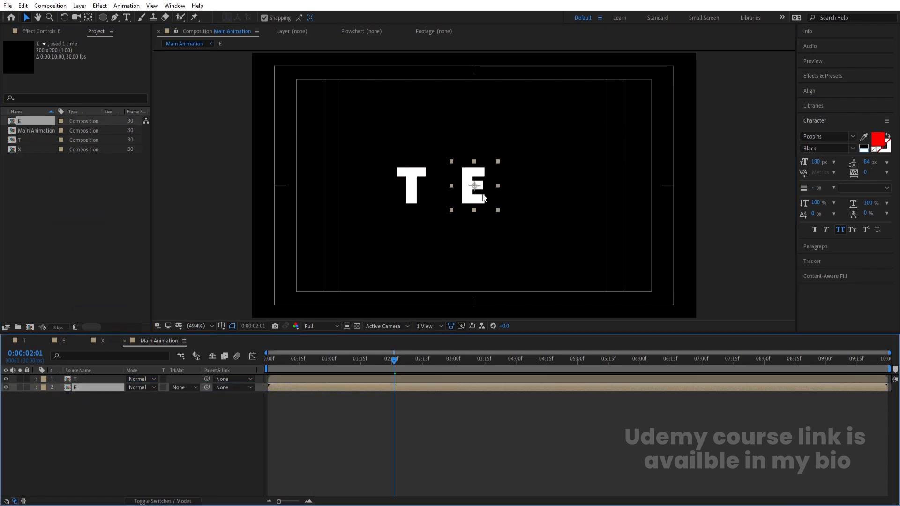
pyautogui.moveTo(474, 193); pyautogui.dragTo(440, 190)
pyautogui.click(39, 150)
pyautogui.moveTo(101, 385); pyautogui.dragTo(102, 392)
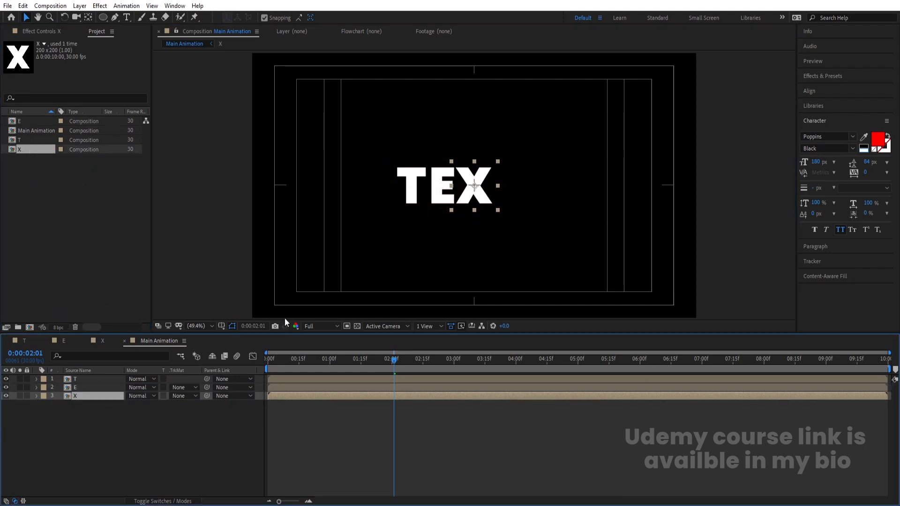
pyautogui.press('Right')
pyautogui.press('Right')
pyautogui.press('Right')
pyautogui.press('Right')
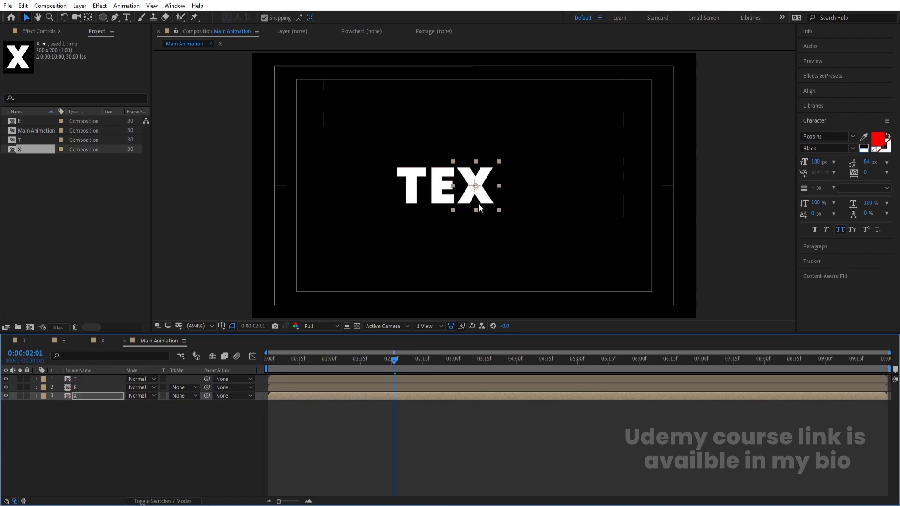
# Step: Duplicate the T layer, place the copy below the X layer and move it after the X to spell TEXT
pyautogui.click(82, 379)
pyautogui.hotkey('ctrl', 'd')
pyautogui.moveTo(84, 393); pyautogui.dragTo(87, 408)
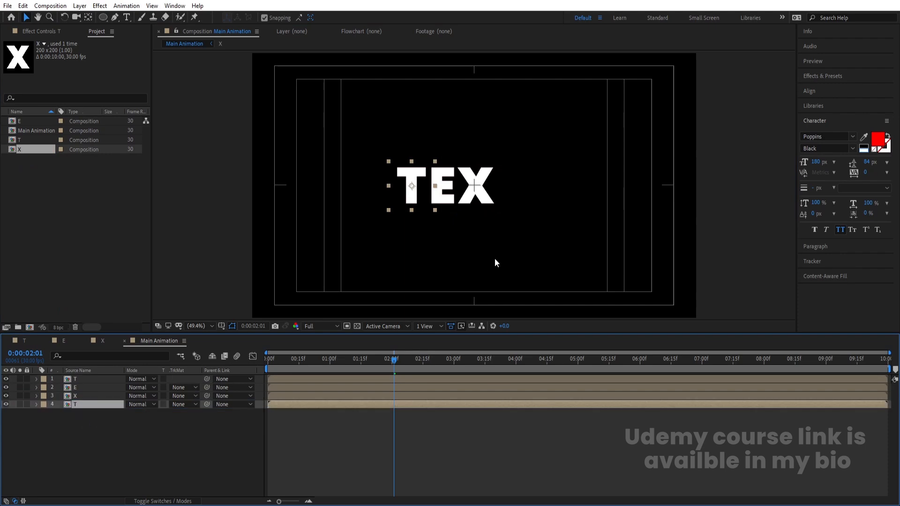
pyautogui.moveTo(430, 210); pyautogui.dragTo(519, 212)
pyautogui.press('Return')
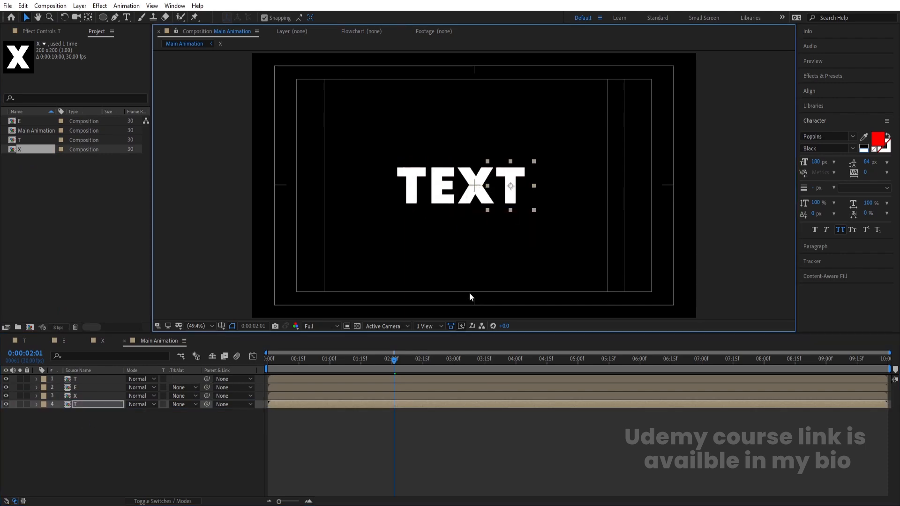
# Step: Move all four letter layers right together to centre the word TEXT in the frame
pyautogui.click(181, 449)
pyautogui.hotkey('ctrl', 'a')
pyautogui.moveTo(473, 200); pyautogui.dragTo(487, 200)
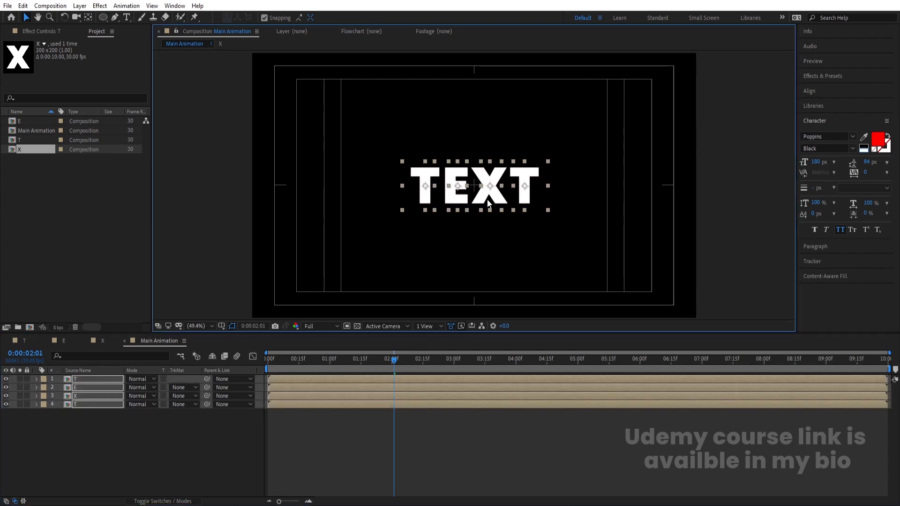
pyautogui.click(224, 432)
# Step: Nudge the E and X layers left to tighten the spacing after the first T
pyautogui.click(424, 193)
pyautogui.click(467, 200)
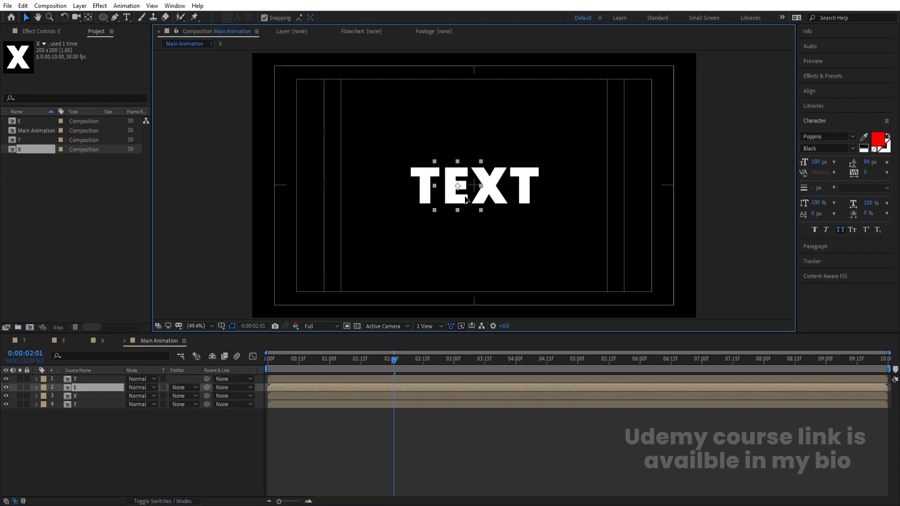
pyautogui.click(500, 198)
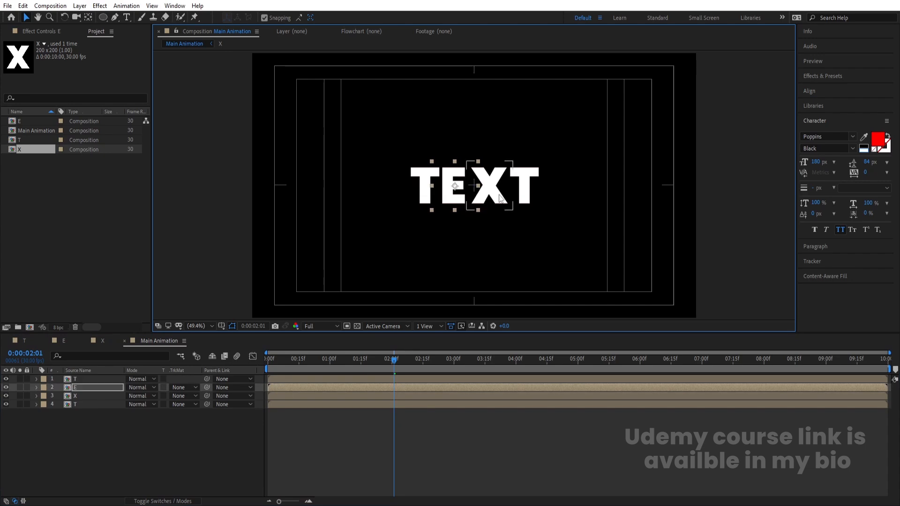
pyautogui.press('Left')
pyautogui.press('Left')
pyautogui.press('Left')
pyautogui.press('Left')
pyautogui.press('Left')
pyautogui.press('Left')
pyautogui.press('Left')
pyautogui.press('Left')
pyautogui.press('Left')
pyautogui.press('Left')
pyautogui.press('Left')
pyautogui.press('Left')
pyautogui.press('Left')
pyautogui.press('Left')
pyautogui.press('Left')
pyautogui.press('Left')
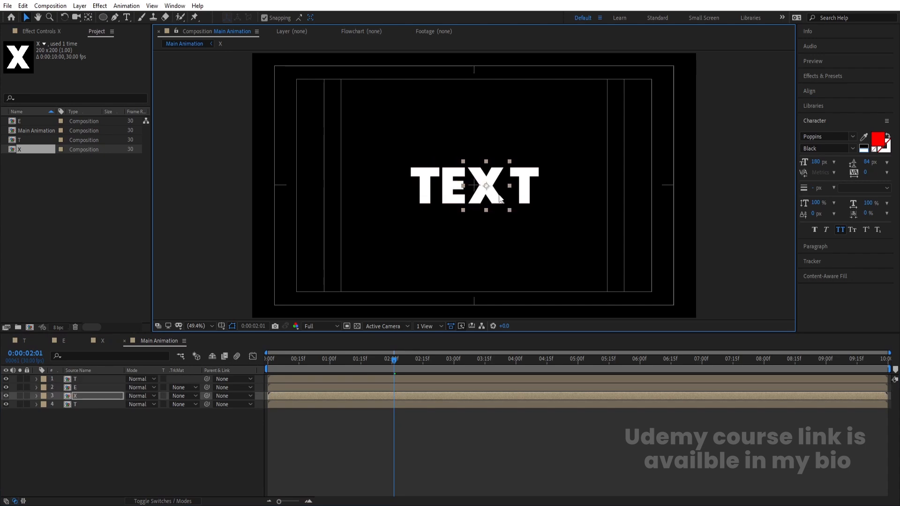
# Step: Nudge the last T left to close the gap after the X and select all four letter layers
pyautogui.click(530, 194)
pyautogui.press('Left')
pyautogui.press('Left')
pyautogui.press('Left')
pyautogui.press('Left')
pyautogui.press('Left')
pyautogui.press('Left')
pyautogui.press('Left')
pyautogui.press('Left')
pyautogui.press('Left')
pyautogui.press('Left')
pyautogui.press('Left')
pyautogui.press('Left')
pyautogui.press('Left')
pyautogui.press('Left')
pyautogui.press('Left')
pyautogui.press('Left')
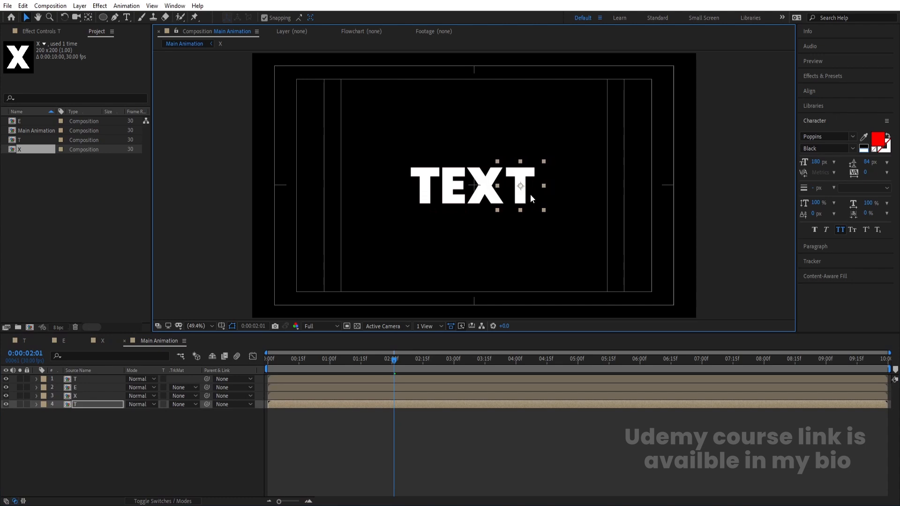
pyautogui.click(554, 234)
pyautogui.click(520, 196)
pyautogui.click(568, 229)
pyautogui.hotkey('ctrl', 'a')
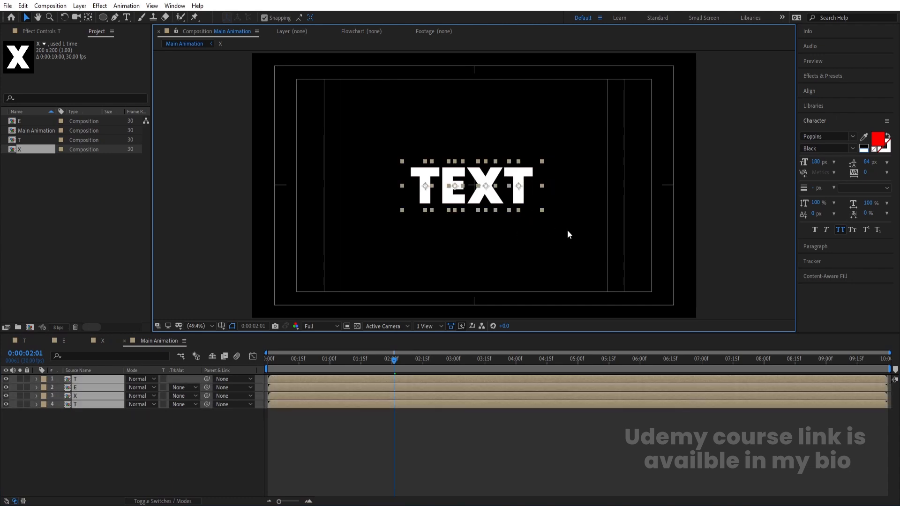
# Step: Add a null object and parent the four letter layers to it
pyautogui.rightClick(105, 437)
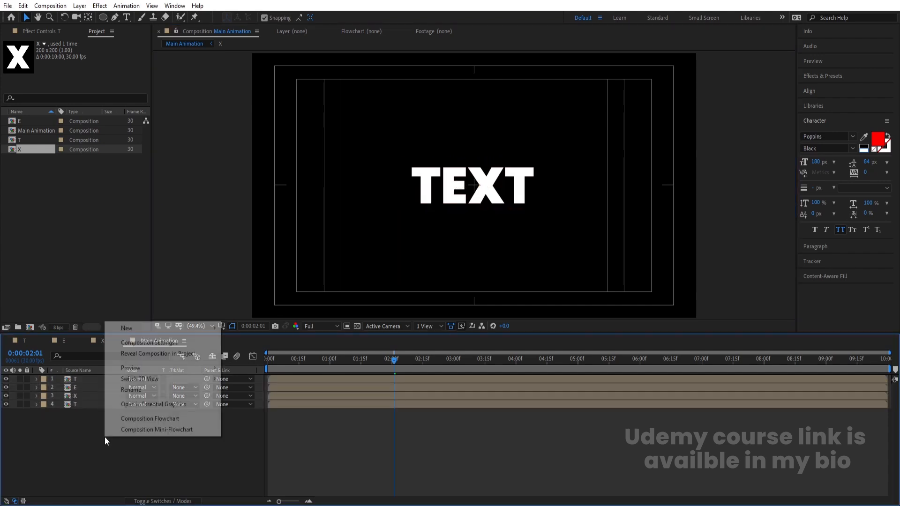
pyautogui.moveTo(141, 328)
pyautogui.click(301, 384)
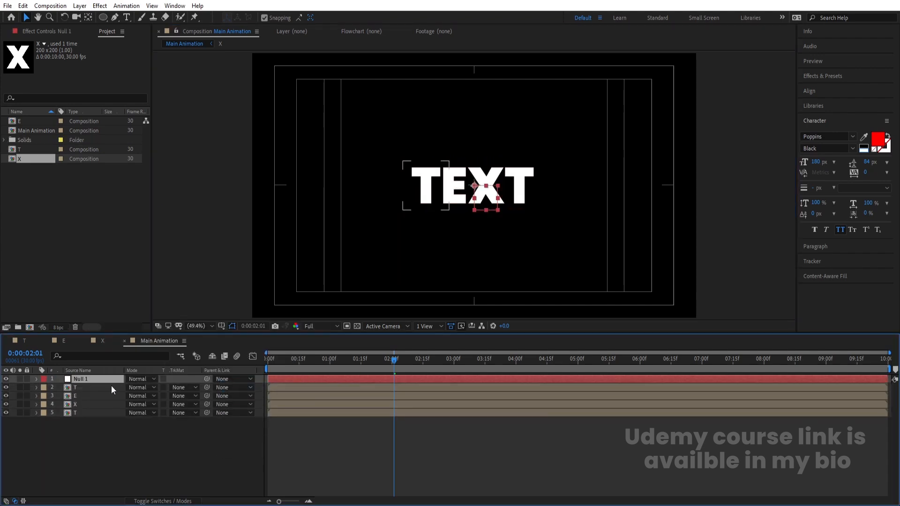
pyautogui.click(109, 388)
pyautogui.keyDown('shift'); pyautogui.click(101, 413); pyautogui.keyUp('shift')
pyautogui.moveTo(206, 388); pyautogui.dragTo(152, 390)
# Step: Scale up the null to enlarge the whole word, delete the null and preview the animation
pyautogui.click(105, 381)
pyautogui.press('s')
pyautogui.press('Delete')
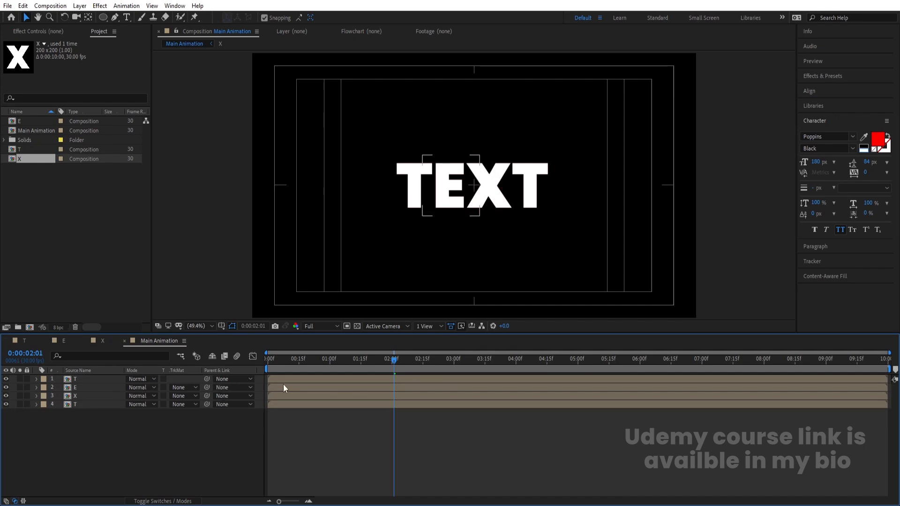
pyautogui.press('Home')
pyautogui.press('space')
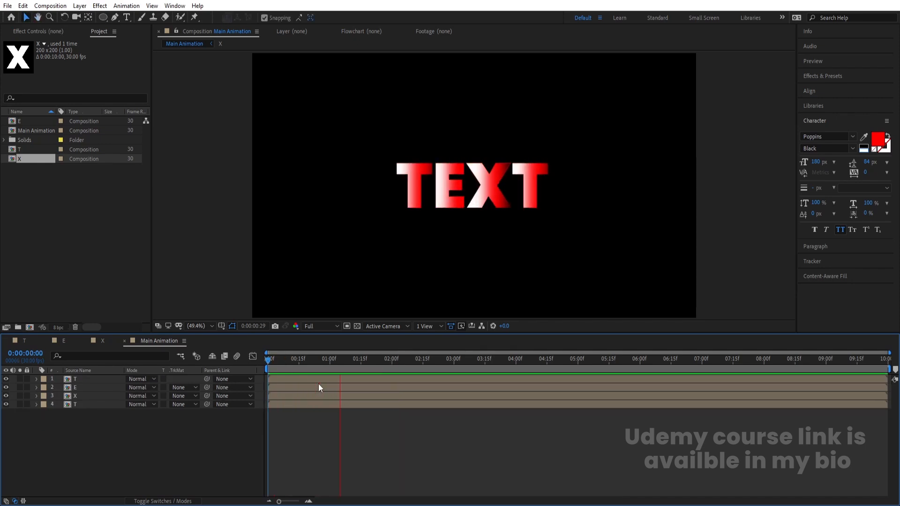
pyautogui.press('space')
# Step: Turn all four letter layers into 3D layers and add Position keyframes to them at 0:00:00:00
pyautogui.press('Home')
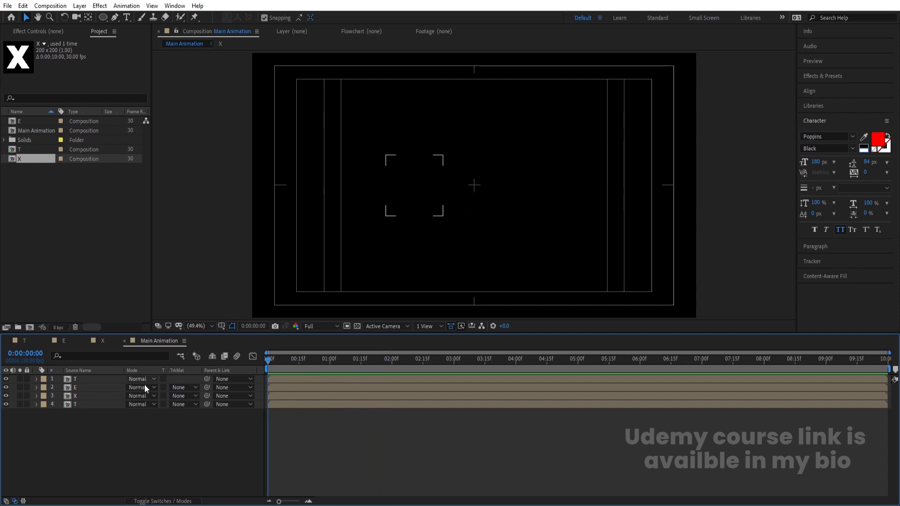
pyautogui.moveTo(103, 444); pyautogui.dragTo(69, 367)
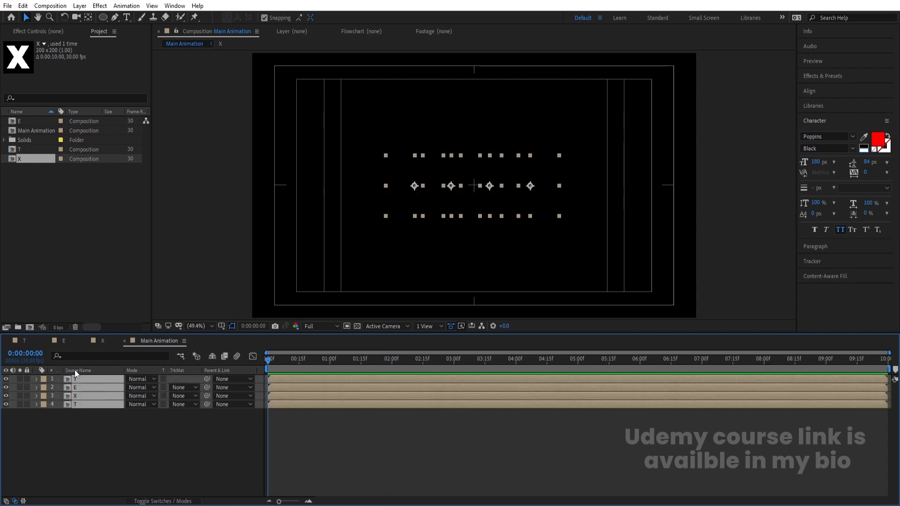
pyautogui.press('F4')
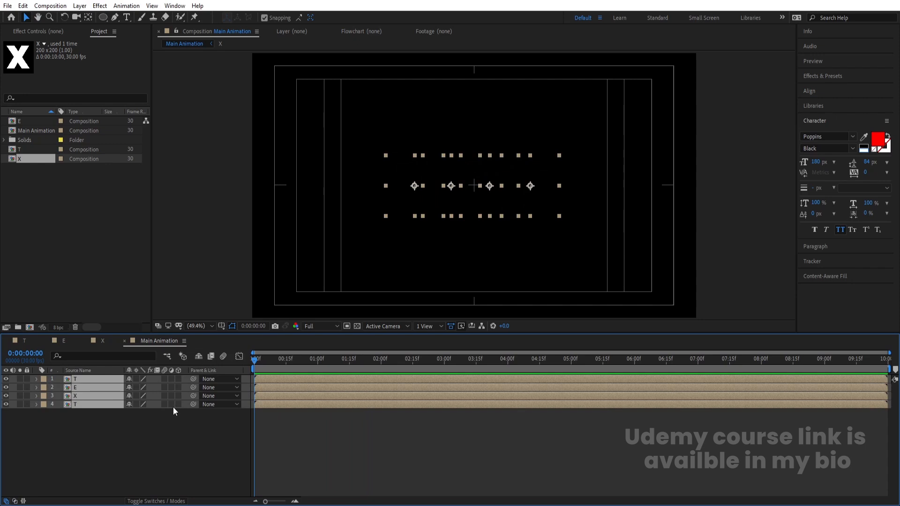
pyautogui.click(178, 379)
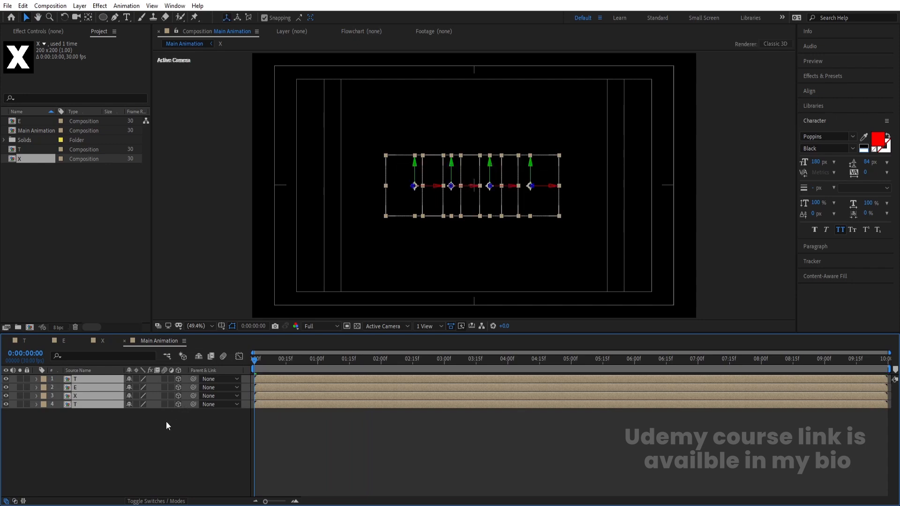
pyautogui.press('p')
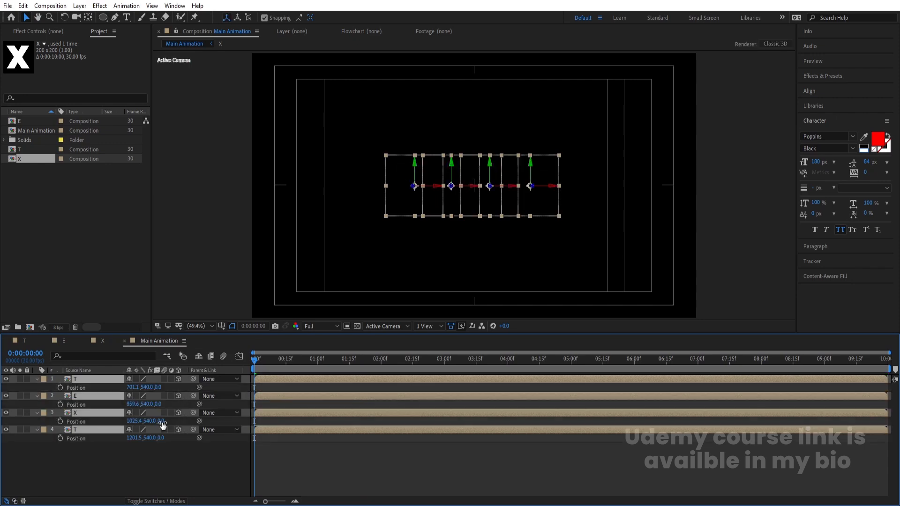
pyautogui.click(61, 387)
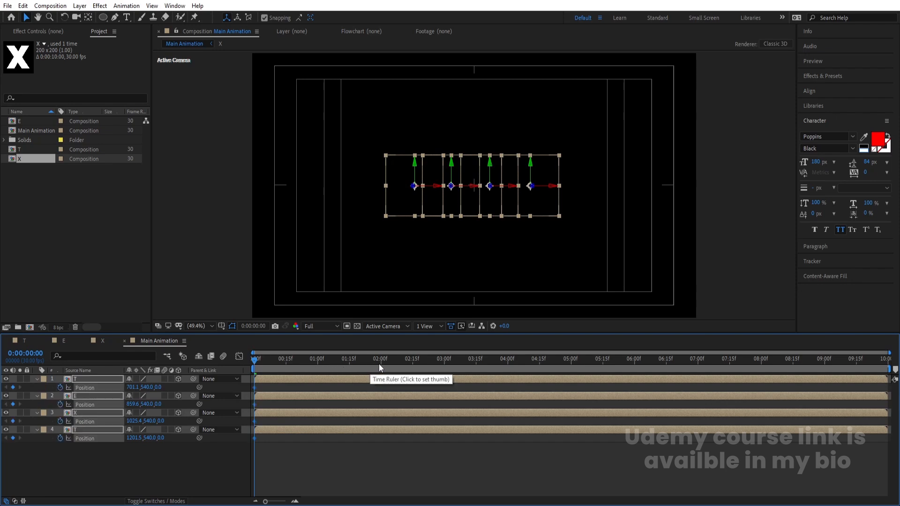
# Step: Add Position keyframes to all four letters at 0:00:01:14 and lower their Z position to -244 at the first keyframe
pyautogui.click(347, 359)
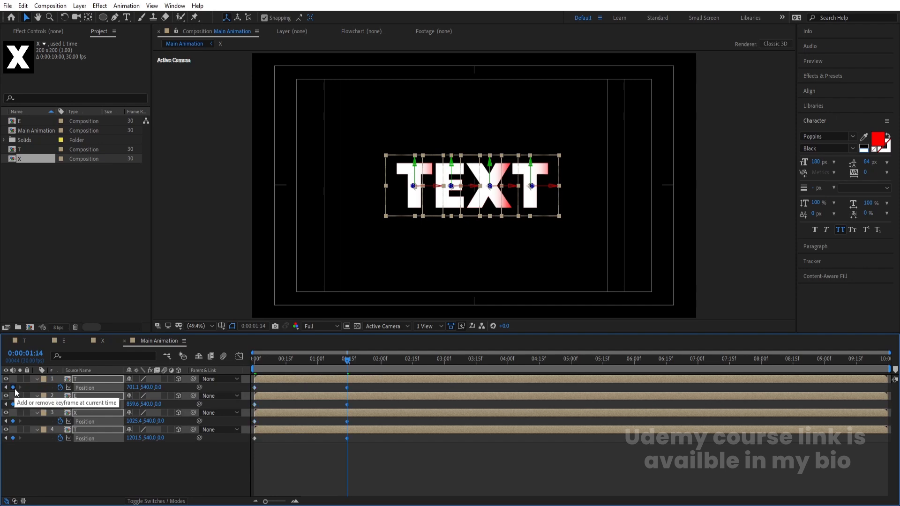
pyautogui.press('Home')
pyautogui.moveTo(157, 388); pyautogui.dragTo(55, 397)
pyautogui.moveTo(161, 392); pyautogui.dragTo(156, 392)
# Step: Try to set the starting Z position of all four selected letters to -300 together, preview the motion and undo the change
pyautogui.click(161, 389)
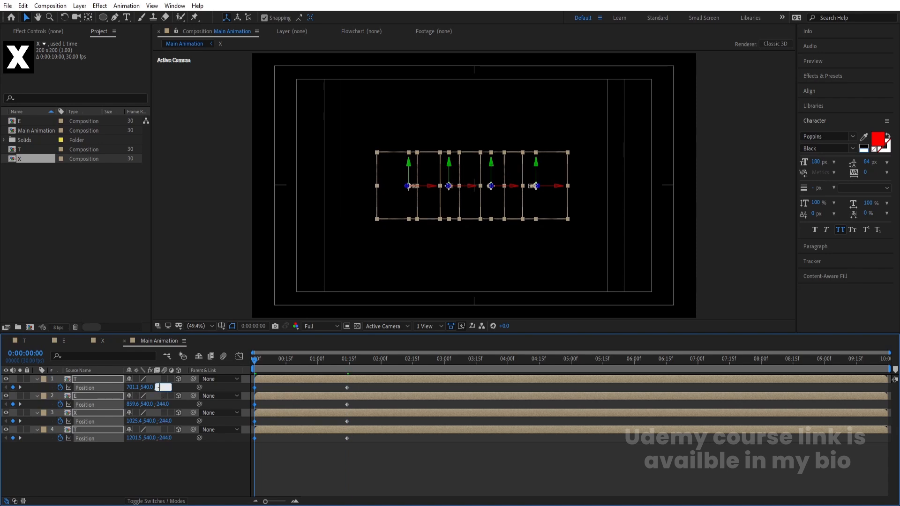
pyautogui.write('-30')
pyautogui.press('Return')
pyautogui.press('space')
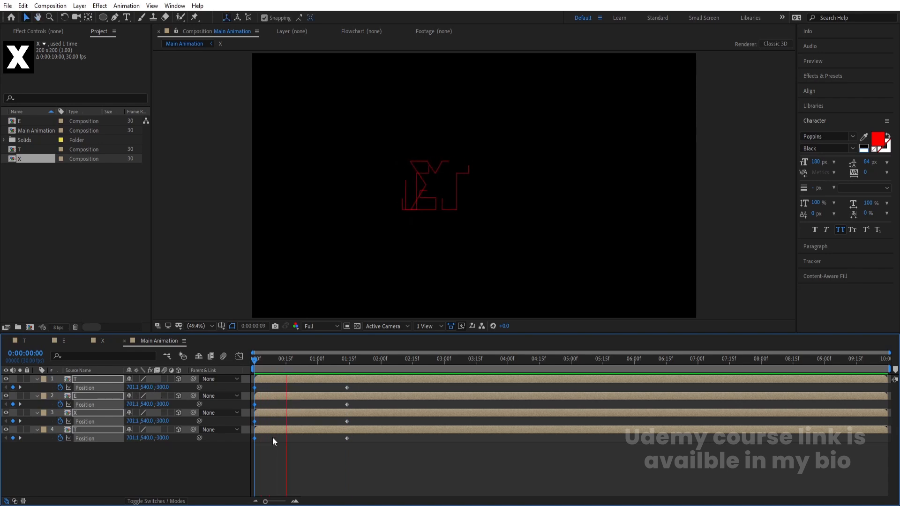
pyautogui.press('space')
pyautogui.press('space')
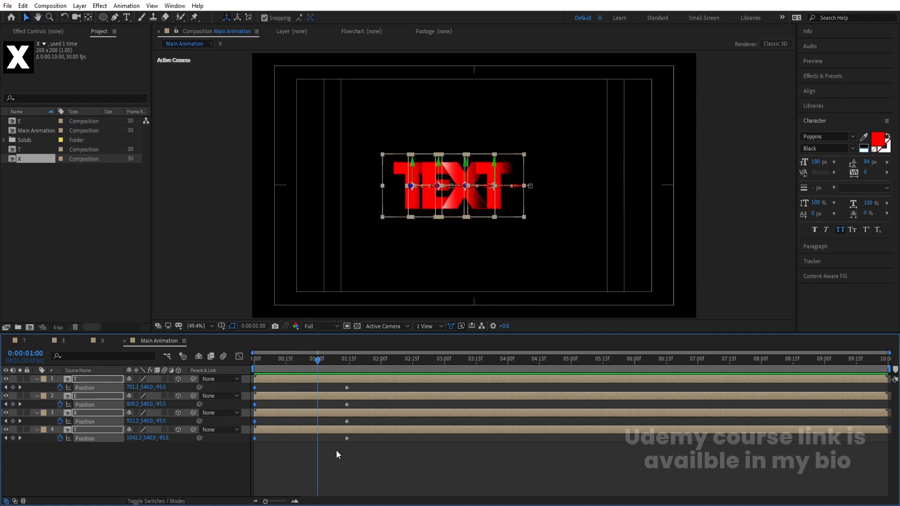
pyautogui.press('space')
pyautogui.press('space')
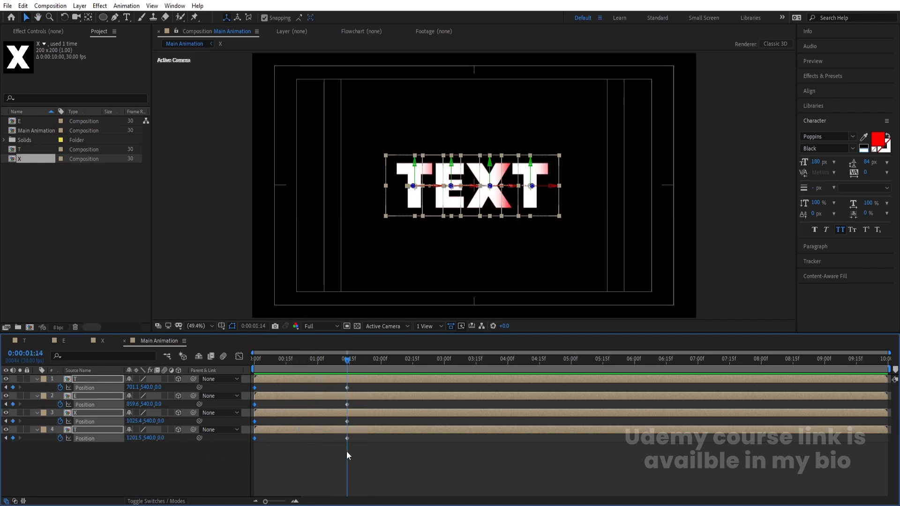
pyautogui.press('Home')
pyautogui.hotkey('ctrl', 'z')
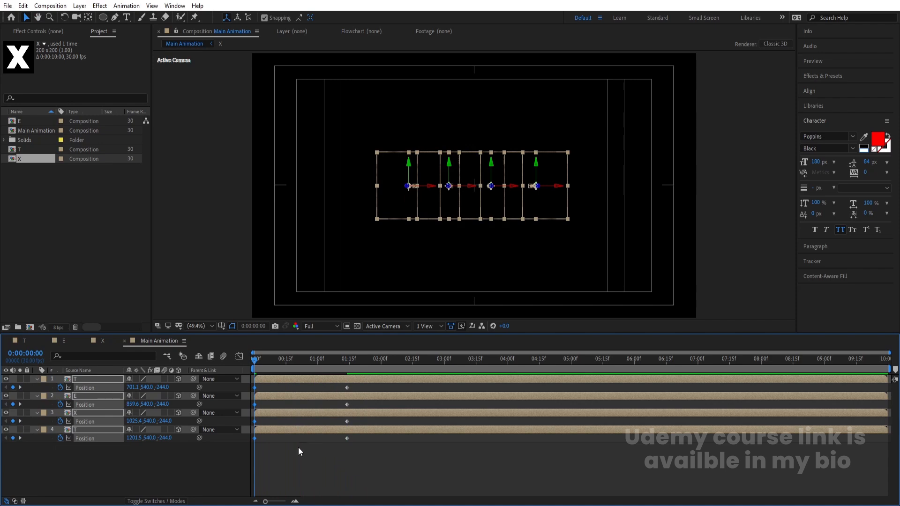
# Step: Set the starting Z position of each of the four letter layers to -300 individually and preview the motion
pyautogui.click(163, 387)
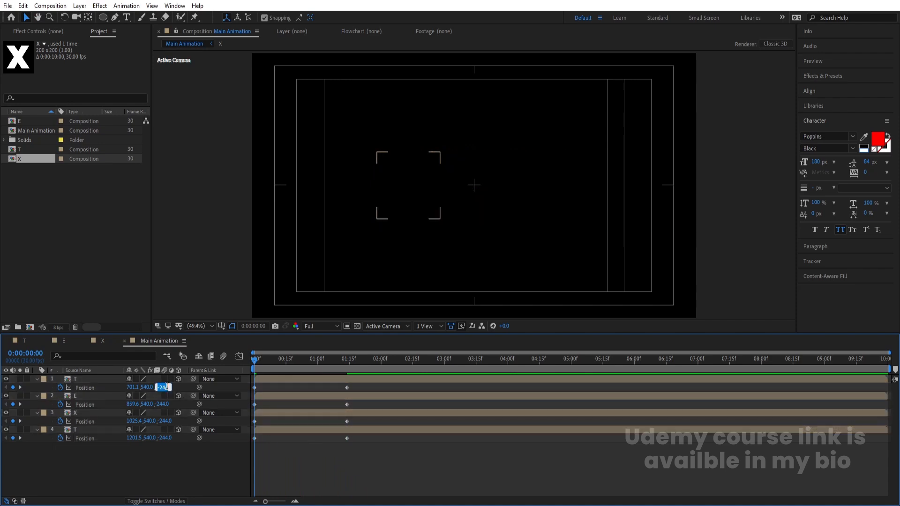
pyautogui.write('-300')
pyautogui.click(164, 404)
pyautogui.write('-300')
pyautogui.click(165, 421)
pyautogui.write('-300')
pyautogui.click(165, 438)
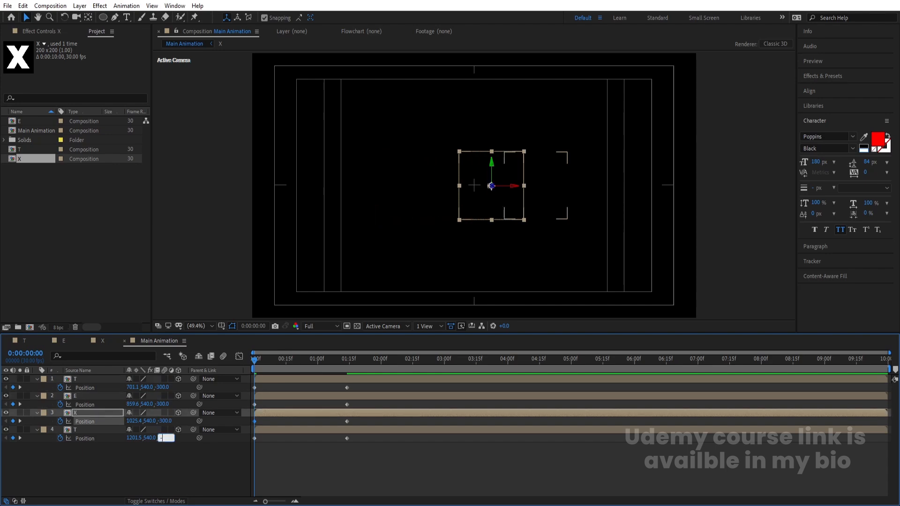
pyautogui.write('-300')
pyautogui.press('Return')
pyautogui.press('space')
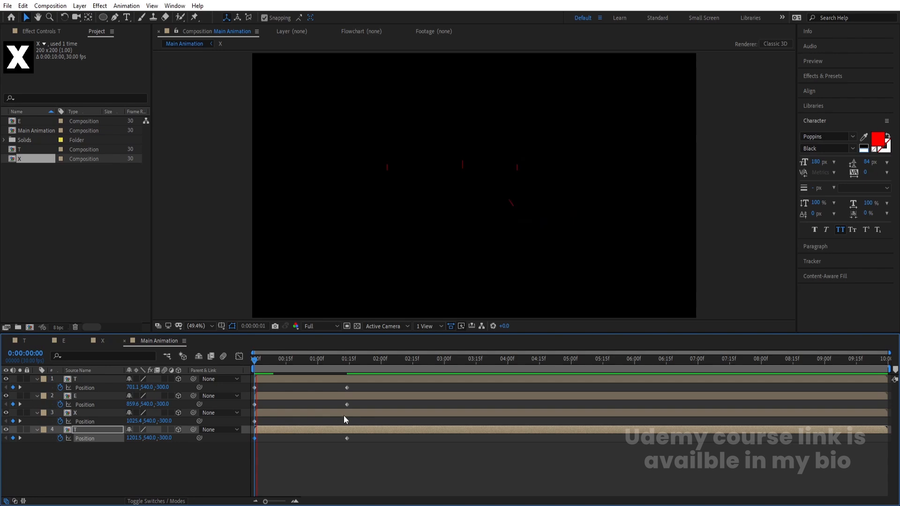
pyautogui.press('space')
# Step: Apply Easy Ease to all Position keyframes, lengthen the ease into the final keyframes in the speed graph and preview it
pyautogui.moveTo(379, 458); pyautogui.dragTo(198, 323)
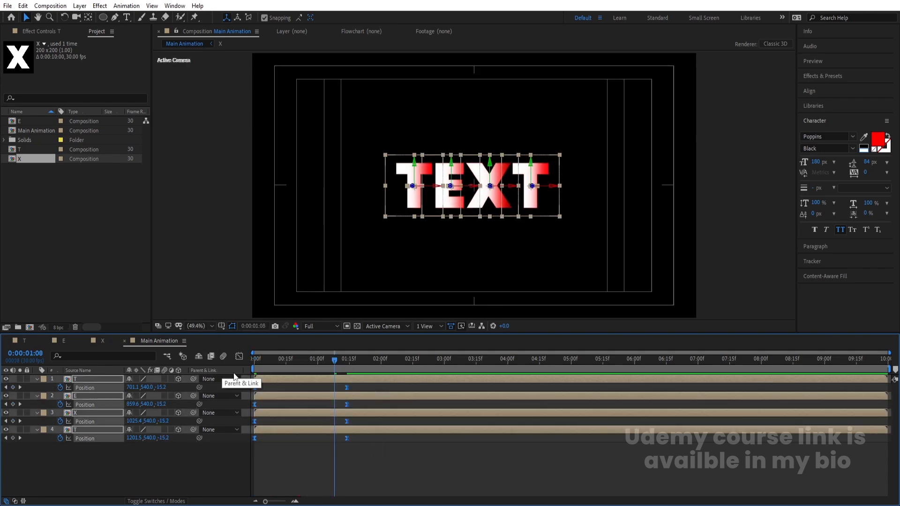
pyautogui.click(238, 356)
pyautogui.moveTo(363, 418); pyautogui.dragTo(252, 480)
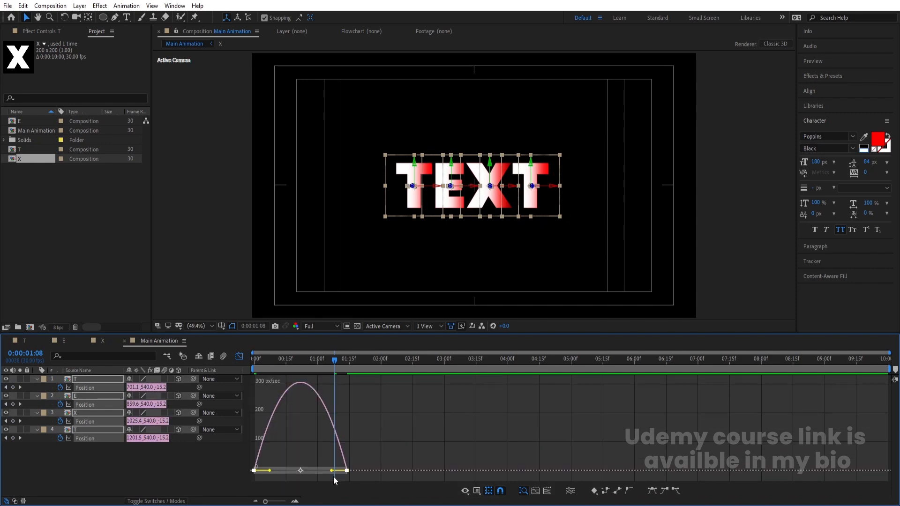
pyautogui.moveTo(331, 471); pyautogui.dragTo(292, 474)
pyautogui.click(240, 357)
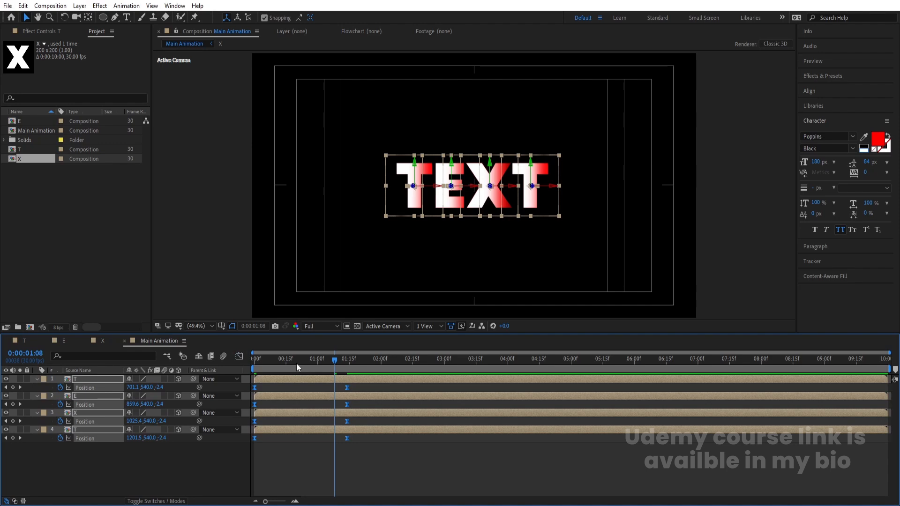
pyautogui.moveTo(297, 364); pyautogui.dragTo(235, 367)
pyautogui.press('space')
pyautogui.press('space')
# Step: Shift the E layer to start at 0:00:00:10 and the X layer to start at 0:00:00:20
pyautogui.press('=')
pyautogui.click(299, 449)
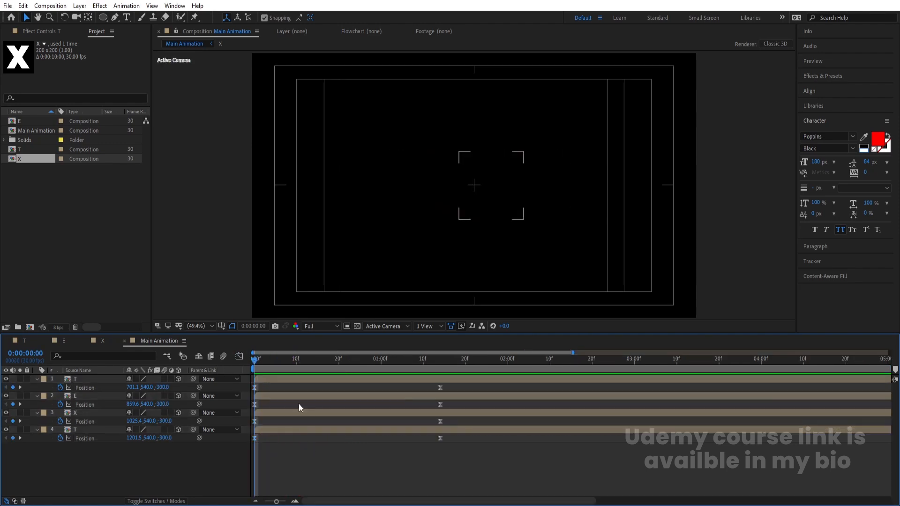
pyautogui.click(296, 365)
pyautogui.click(290, 396)
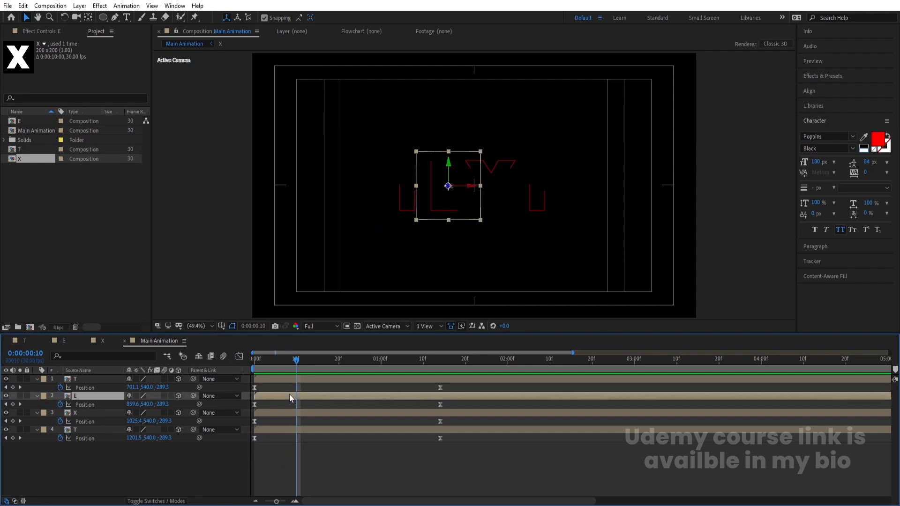
pyautogui.press('[')
pyautogui.click(341, 362)
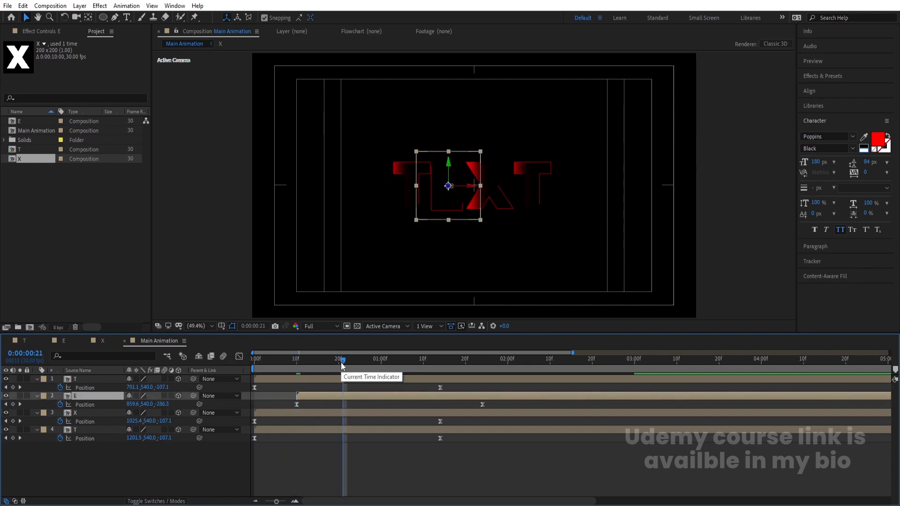
pyautogui.click(333, 413)
pyautogui.press('[')
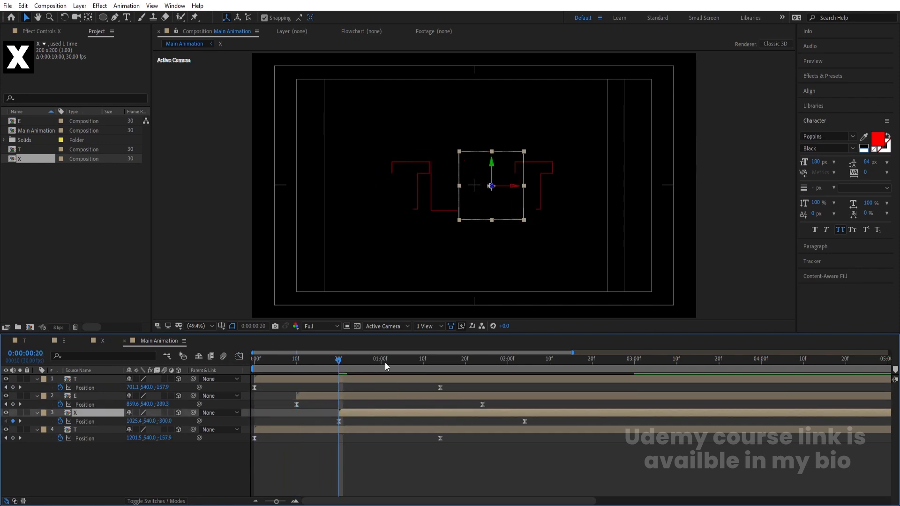
# Step: Shift the last T layer to start at 0:00:01:00 and preview the staggered letter animation from the beginning
pyautogui.click(380, 361)
pyautogui.click(379, 426)
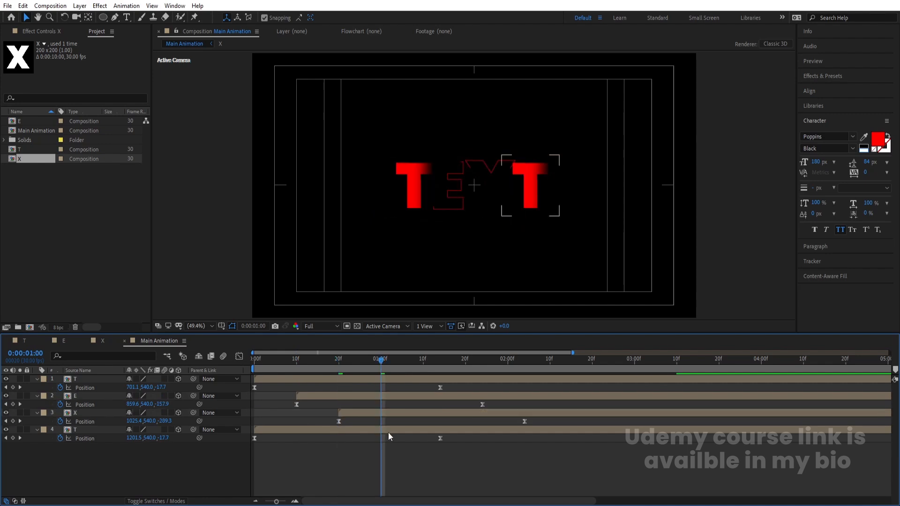
pyautogui.click(387, 431)
pyautogui.press('[')
pyautogui.press('space')
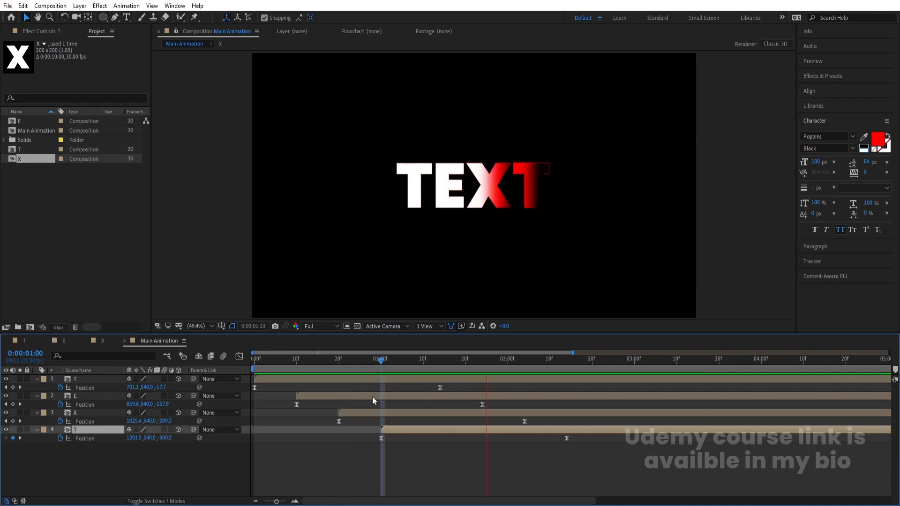
pyautogui.press('space')
pyautogui.press('Home')
pyautogui.press('space')
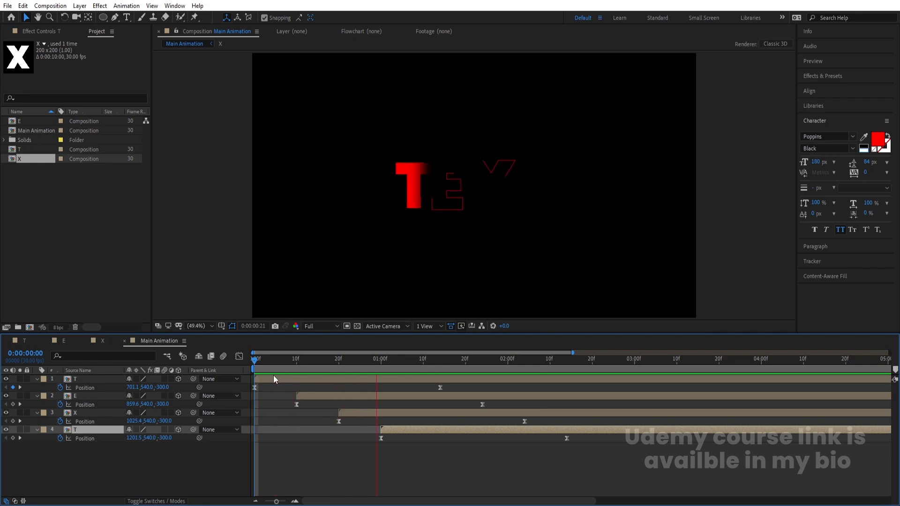
pyautogui.press('space')
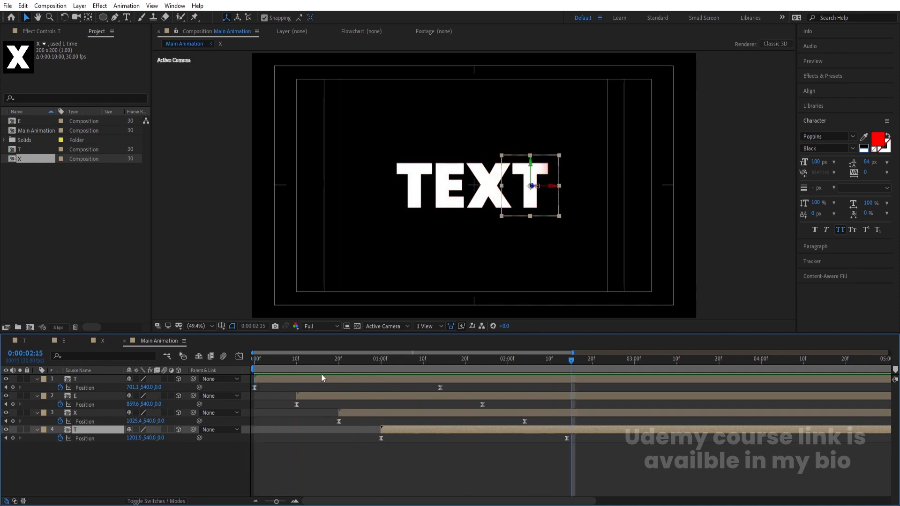
# Step: Set the Z position to -600 at the first keyframes of the first T layer and the E layer
pyautogui.click(163, 387)
pyautogui.write('-60')
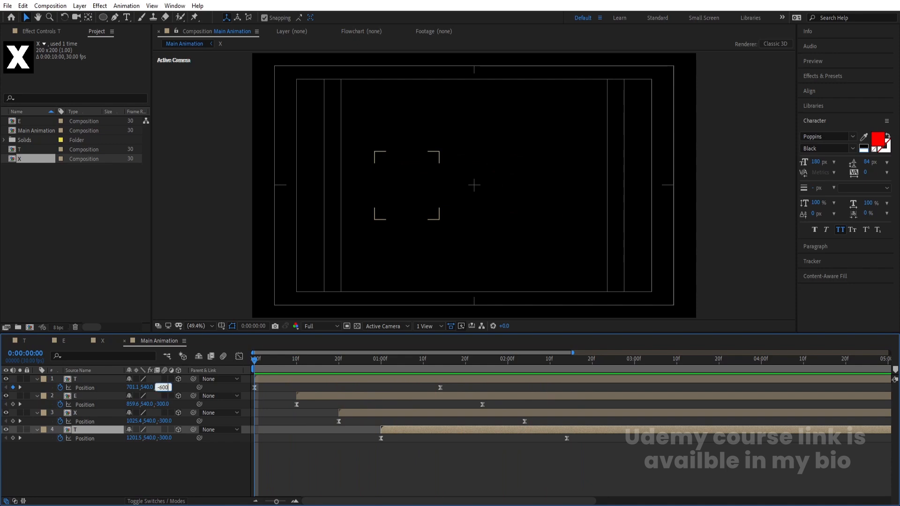
pyautogui.write('0')
pyautogui.press('Return')
pyautogui.hotkey('shift', 'pagedown')
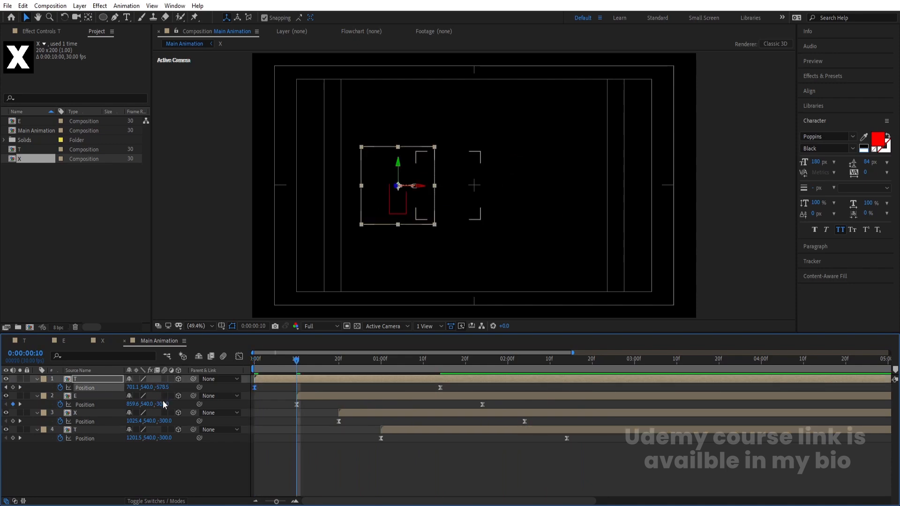
pyautogui.click(162, 402)
pyautogui.write('-')
pyautogui.press('Return')
# Step: Set the Z position to -600 at the X layer's first keyframe and match it on the last T layer
pyautogui.hotkey('shift', 'pagedown')
pyautogui.click(161, 421)
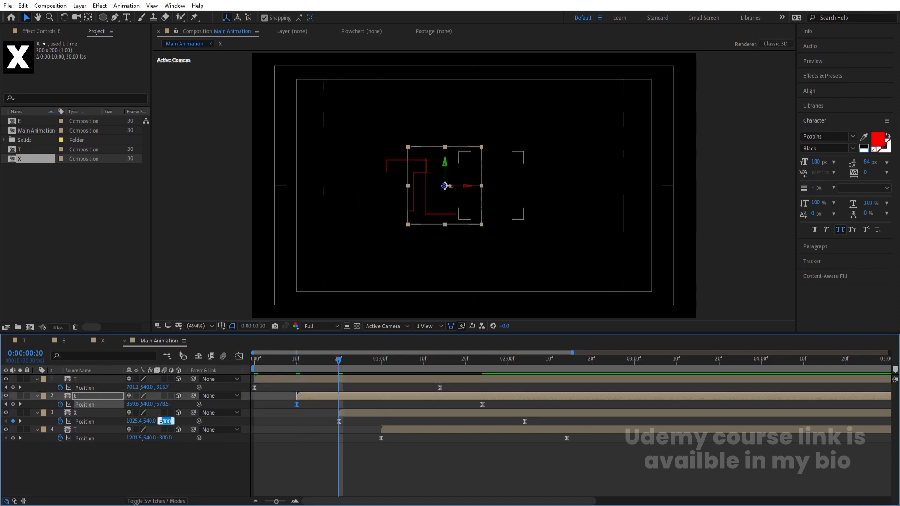
pyautogui.press('Return')
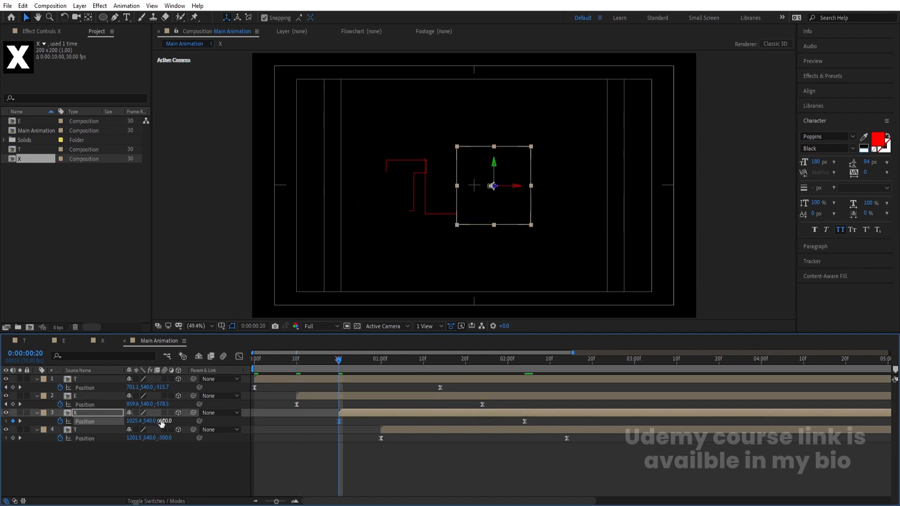
pyautogui.hotkey('shift', 'pagedown')
pyautogui.click(165, 438)
pyautogui.write('-')
pyautogui.press('Return')
# Step: Preview the whole letter animation and collapse the layers' keyframed properties
pyautogui.press('space')
pyautogui.press('Num_Lock')
pyautogui.press('-')
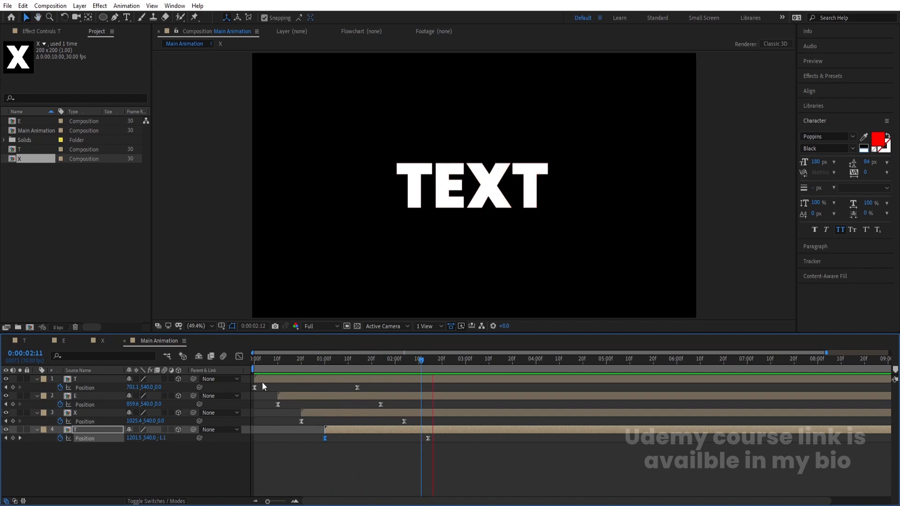
pyautogui.click(189, 459)
pyautogui.press('u')
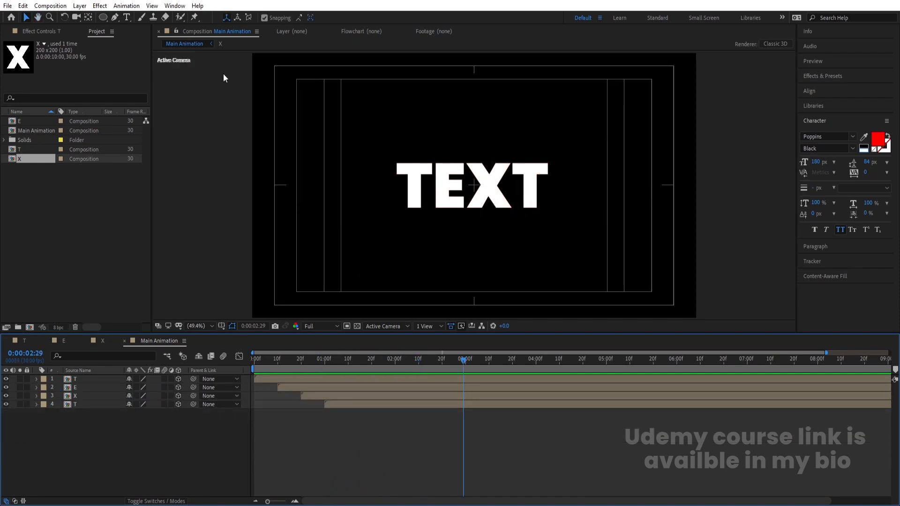
# Step: Draw a tall rectangle with a black fill and no stroke over the left part of the word TEXT
pyautogui.moveTo(103, 17); pyautogui.dragTo(141, 20)
pyautogui.click(266, 18)
pyautogui.moveTo(135, 281); pyautogui.dragTo(92, 391)
pyautogui.click(313, 200)
pyautogui.click(286, 18)
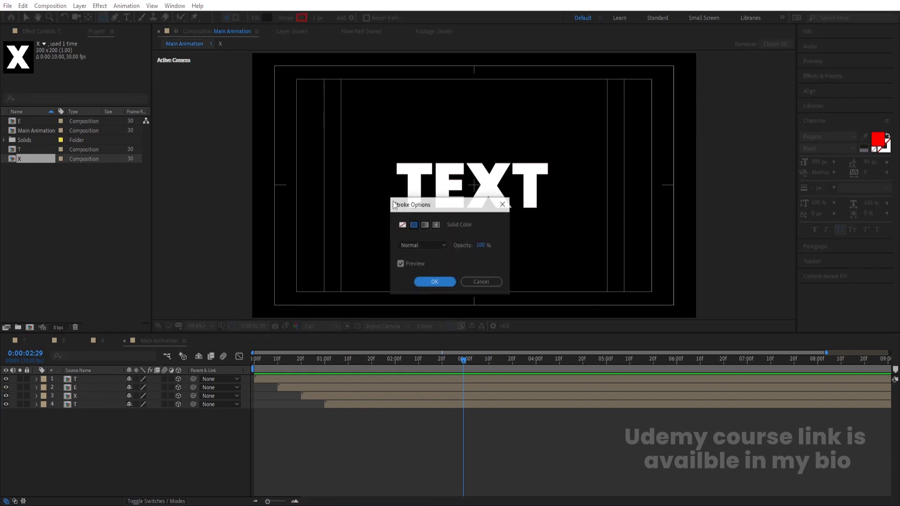
pyautogui.click(402, 225)
pyautogui.click(433, 282)
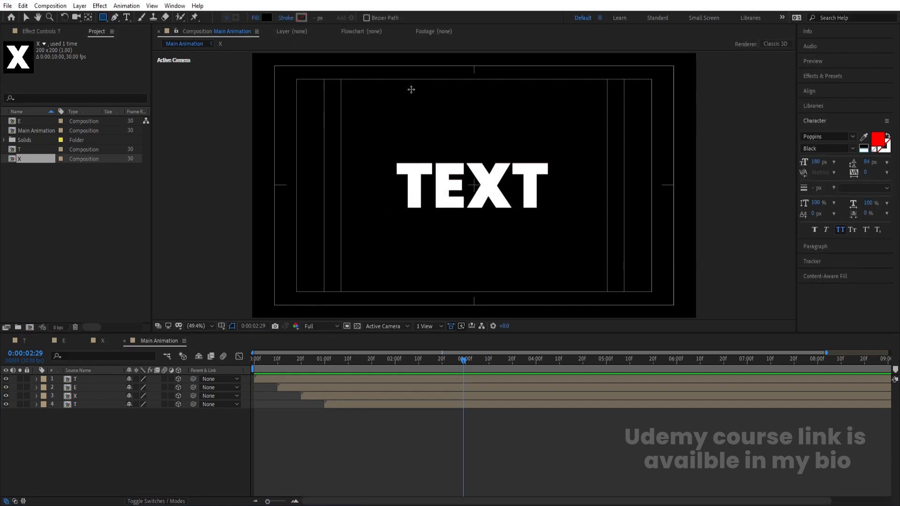
pyautogui.moveTo(395, 60)
pyautogui.mouseDown()
pyautogui.moveTo(470, 211)
pyautogui.moveTo(485, 308)
pyautogui.mouseUp()
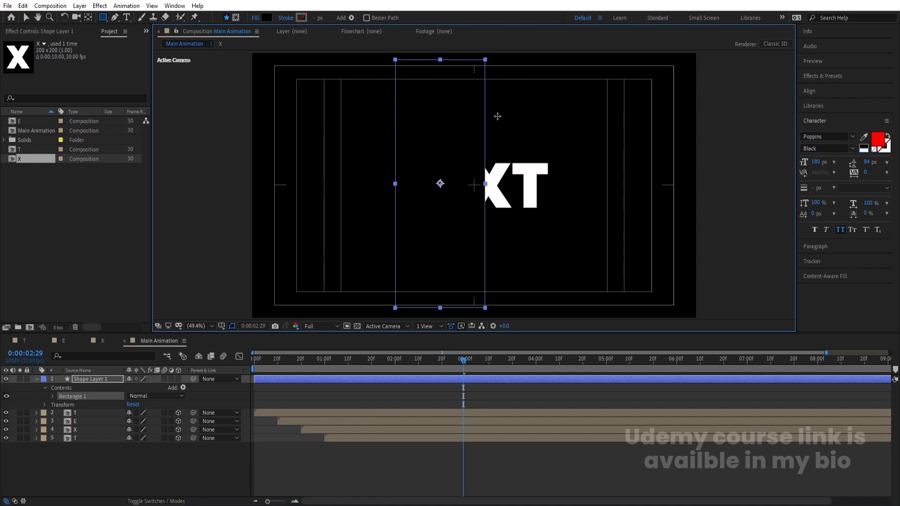
# Step: Try a slight rotation of the black rectangle, undo it, and solo and unsolo the shape layer
pyautogui.press('w')
pyautogui.moveTo(475, 92); pyautogui.dragTo(469, 92)
pyautogui.hotkey('ctrl', 'z')
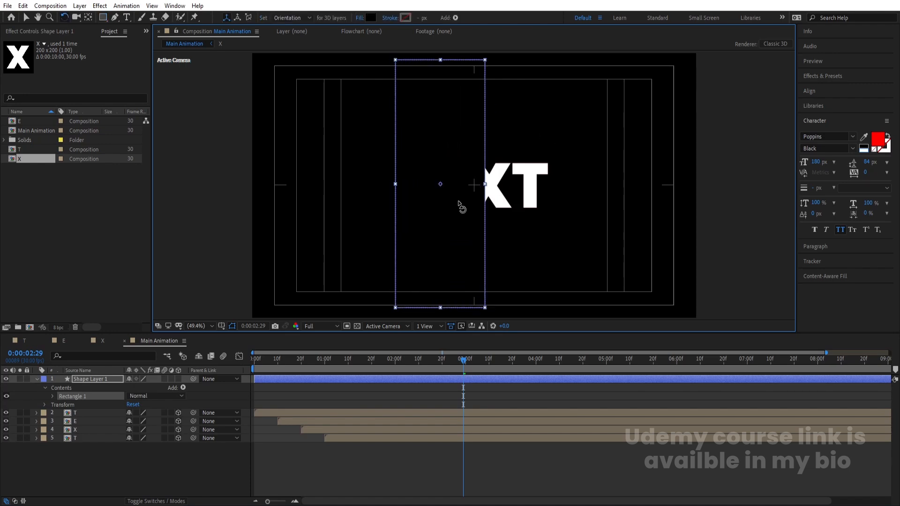
pyautogui.click(20, 378)
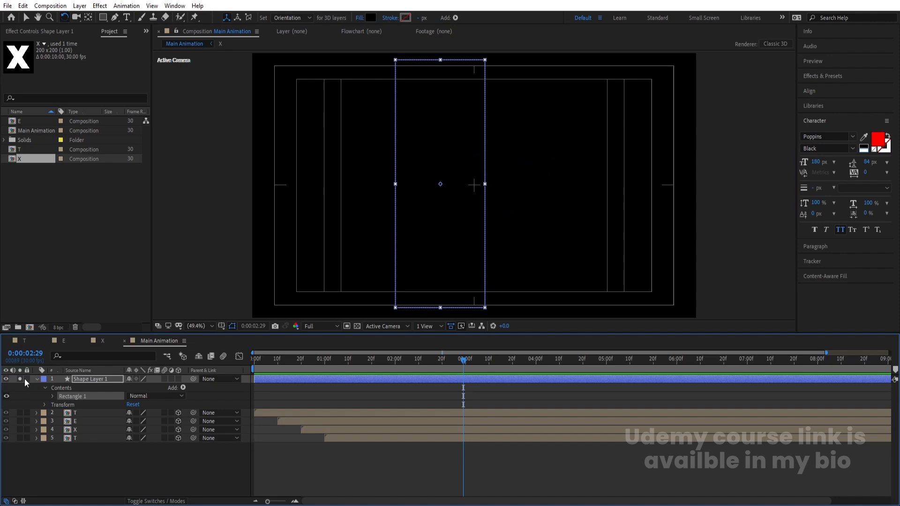
pyautogui.click(21, 379)
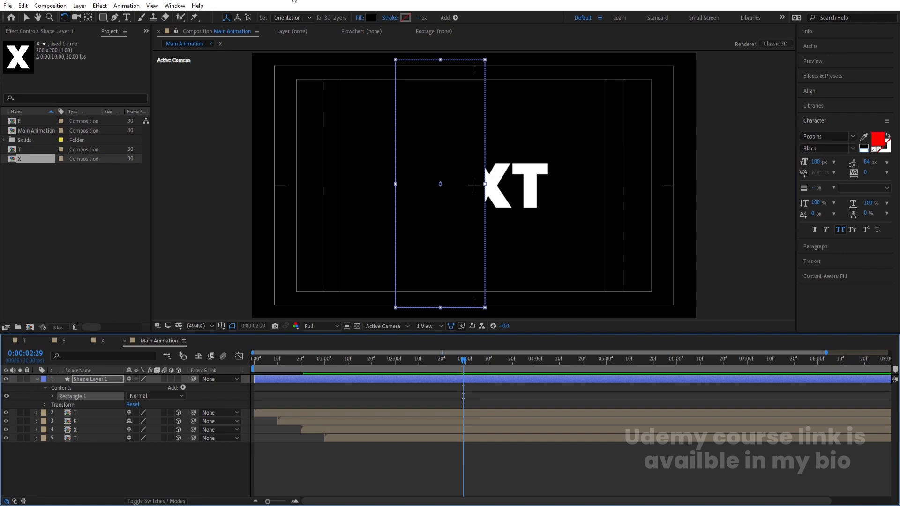
# Step: Change the rectangle's fill to red and activate the Pen tool with the shape layer deselected
pyautogui.click(370, 18)
pyautogui.click(312, 198)
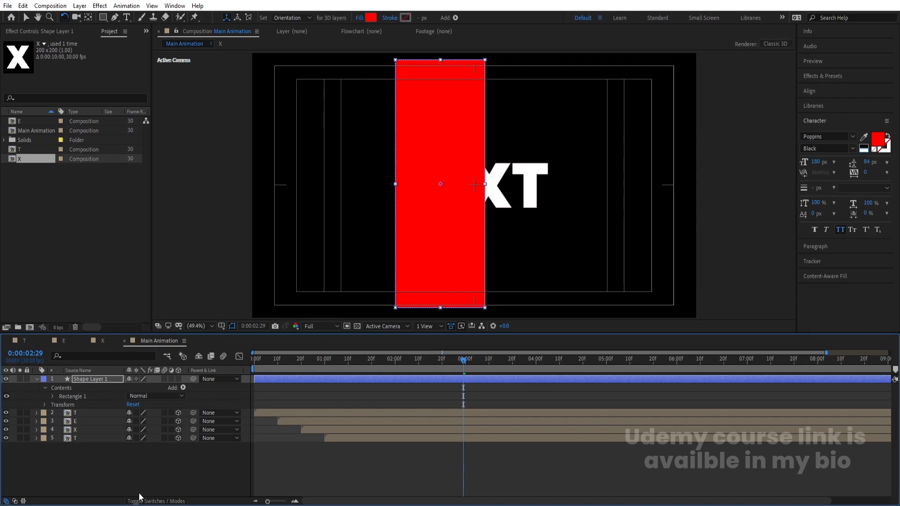
pyautogui.click(141, 478)
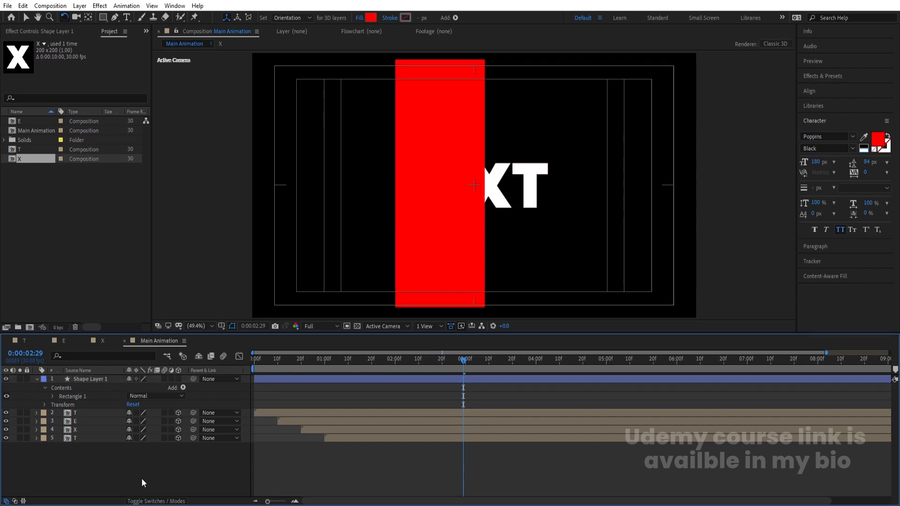
pyautogui.click(115, 17)
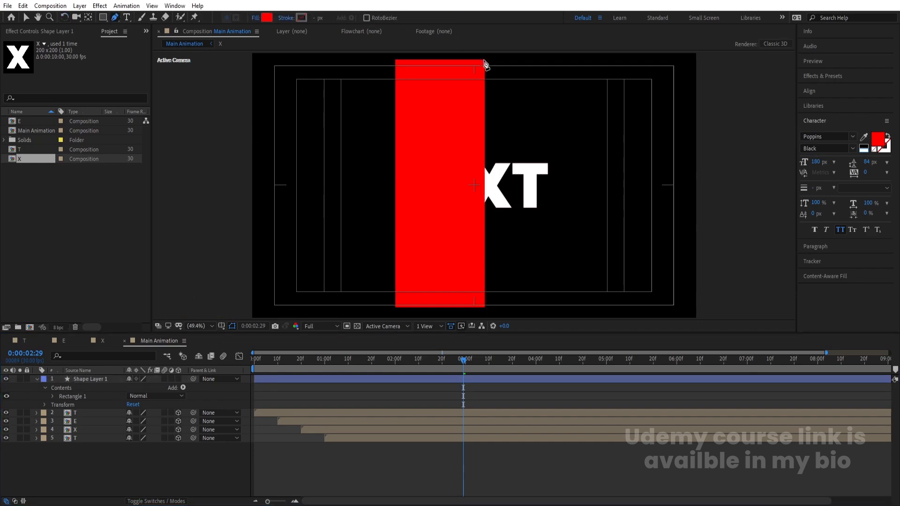
# Step: Draw a straight vertical line along the red rectangle's right edge on a new shape layer and make its stroke white
pyautogui.click(484, 59)
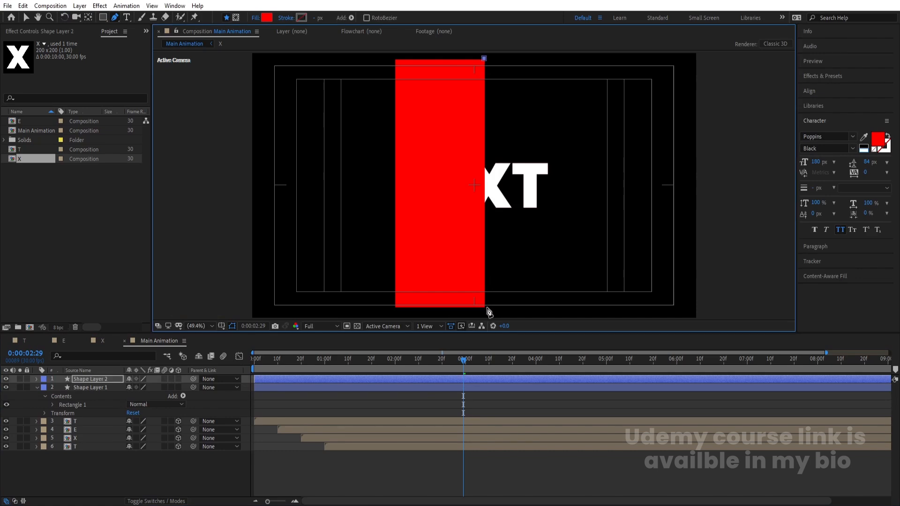
pyautogui.click(484, 308)
pyautogui.click(302, 17)
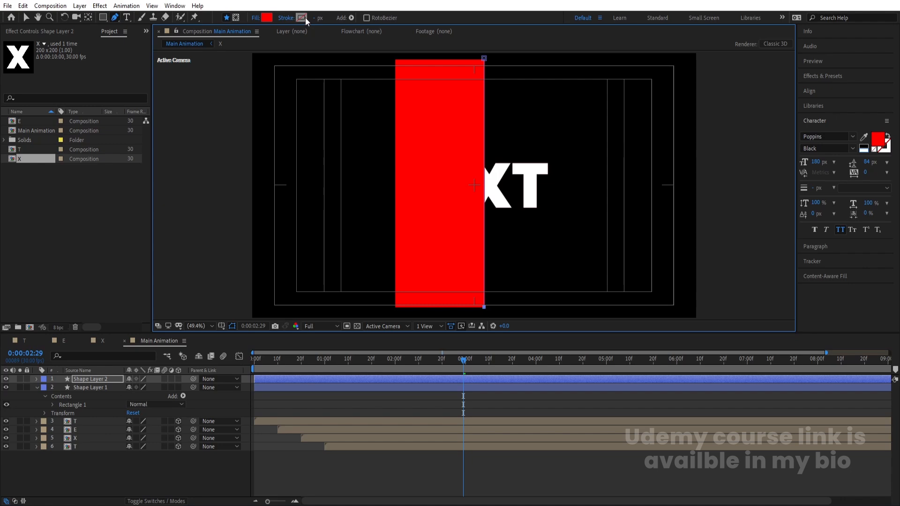
pyautogui.moveTo(135, 244); pyautogui.dragTo(32, 91)
pyautogui.press('Return')
# Step: Set the line's fill to None and its stroke width to 4 px, with the layer deselected
pyautogui.click(255, 17)
pyautogui.click(402, 224)
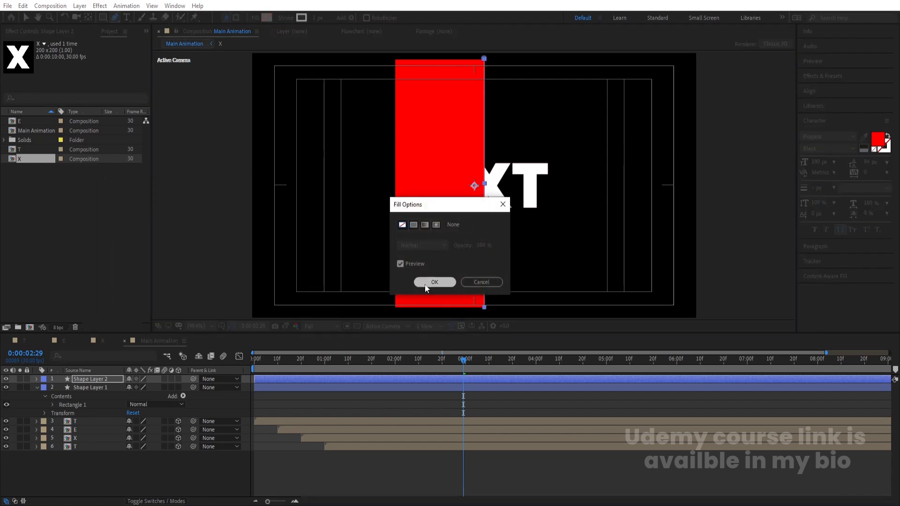
pyautogui.click(427, 281)
pyautogui.click(315, 21)
pyautogui.write('4')
pyautogui.press('Return')
pyautogui.click(115, 380)
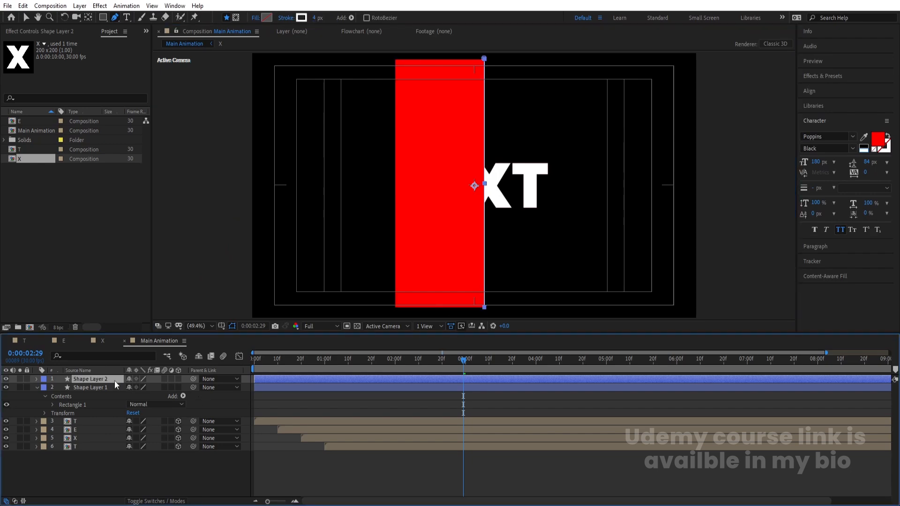
pyautogui.click(202, 495)
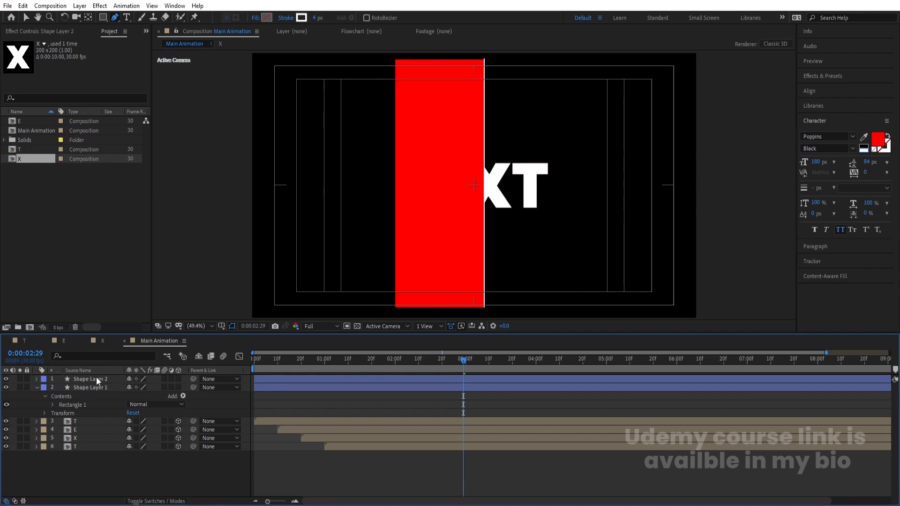
# Step: Change the fill of the rectangle on Shape Layer 1 to black (000000) and parent Shape Layer 2 to Shape Layer 1
pyautogui.click(73, 387)
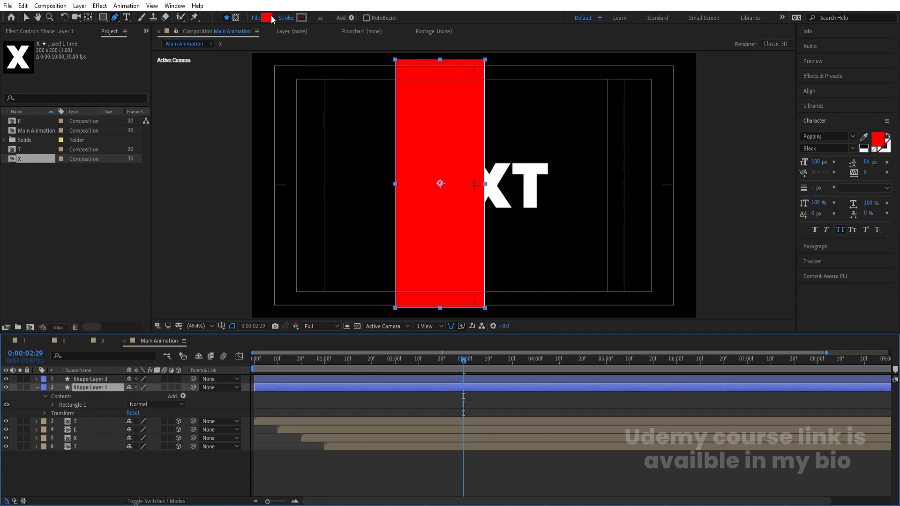
pyautogui.click(267, 17)
pyautogui.moveTo(156, 246); pyautogui.dragTo(83, 375)
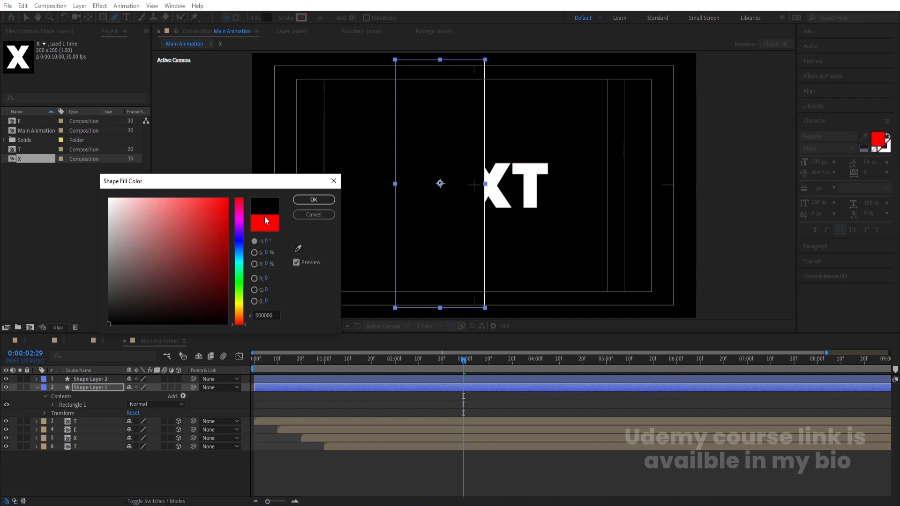
pyautogui.click(313, 199)
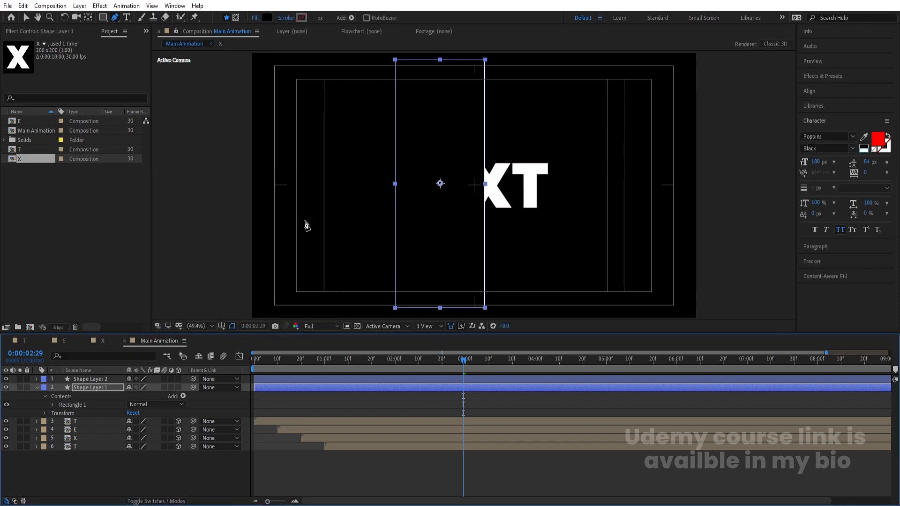
pyautogui.click(86, 378)
pyautogui.moveTo(193, 379); pyautogui.dragTo(91, 389)
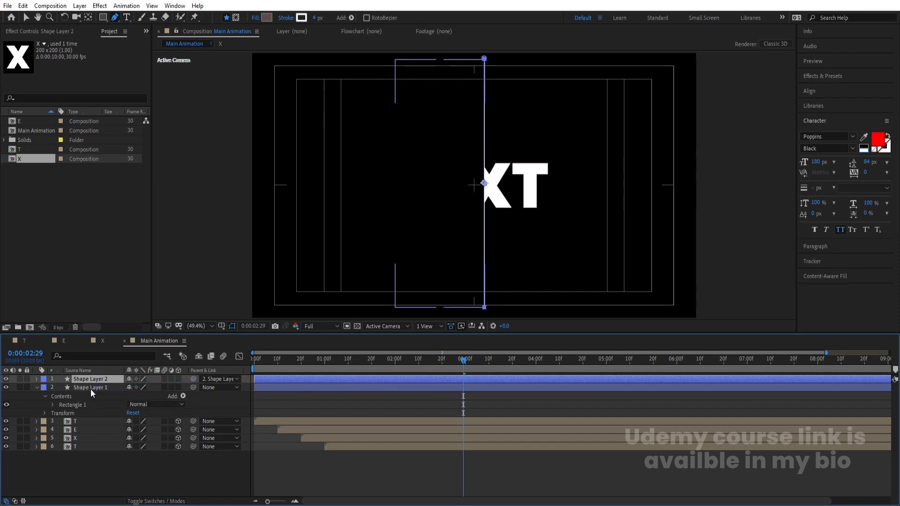
# Step: Move the first T layer and the E layer above both shape layers in the layer stack
pyautogui.click(79, 421)
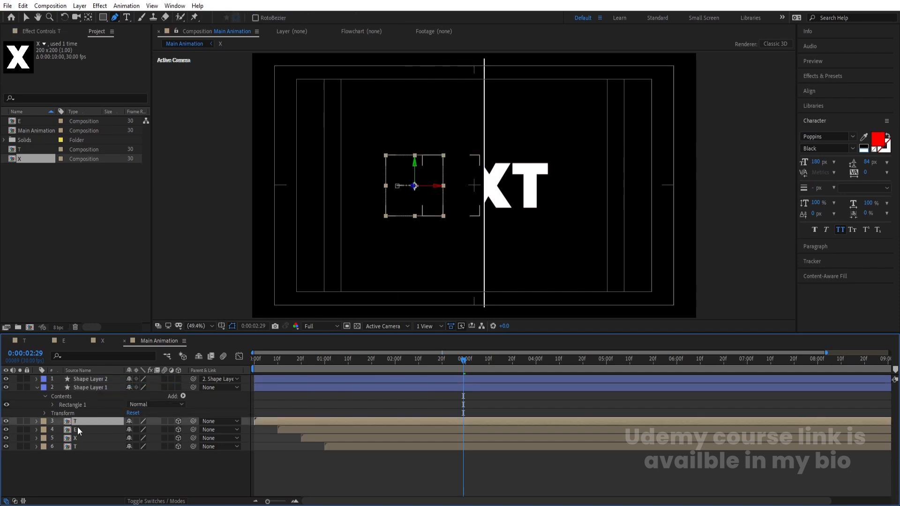
pyautogui.keyDown('shift'); pyautogui.click(78, 428); pyautogui.keyUp('shift')
pyautogui.moveTo(90, 420); pyautogui.dragTo(87, 377)
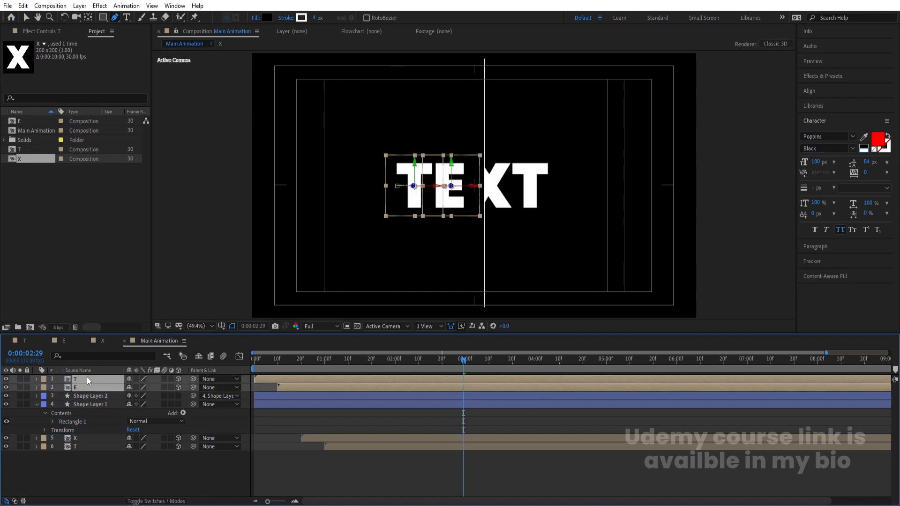
pyautogui.click(86, 458)
# Step: Reposition and rotate the black rectangle so its white edge line runs diagonally across the middle of the word TEXT
pyautogui.click(88, 405)
pyautogui.press('v')
pyautogui.moveTo(446, 217); pyautogui.dragTo(435, 217)
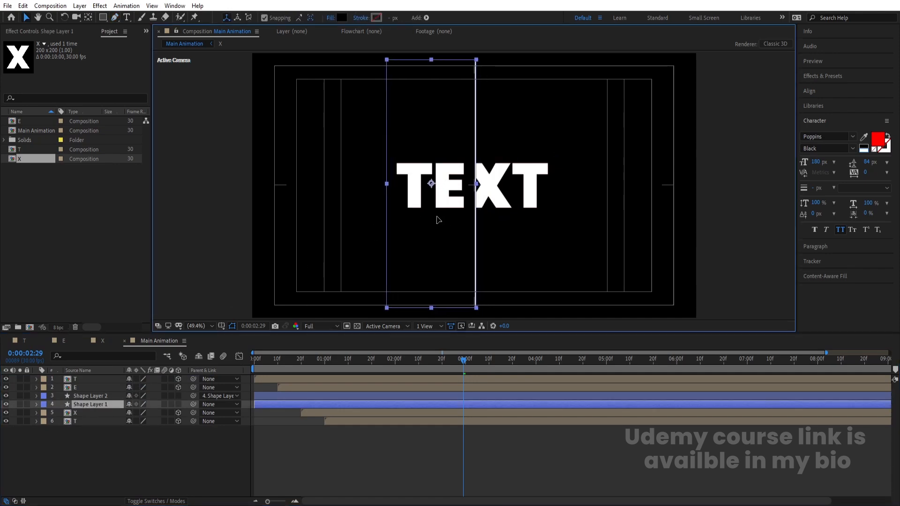
pyautogui.press('w')
pyautogui.moveTo(457, 121); pyautogui.dragTo(434, 104)
pyautogui.press('v')
pyautogui.moveTo(491, 257); pyautogui.dragTo(486, 257)
pyautogui.moveTo(456, 279); pyautogui.dragTo(471, 267)
pyautogui.click(124, 454)
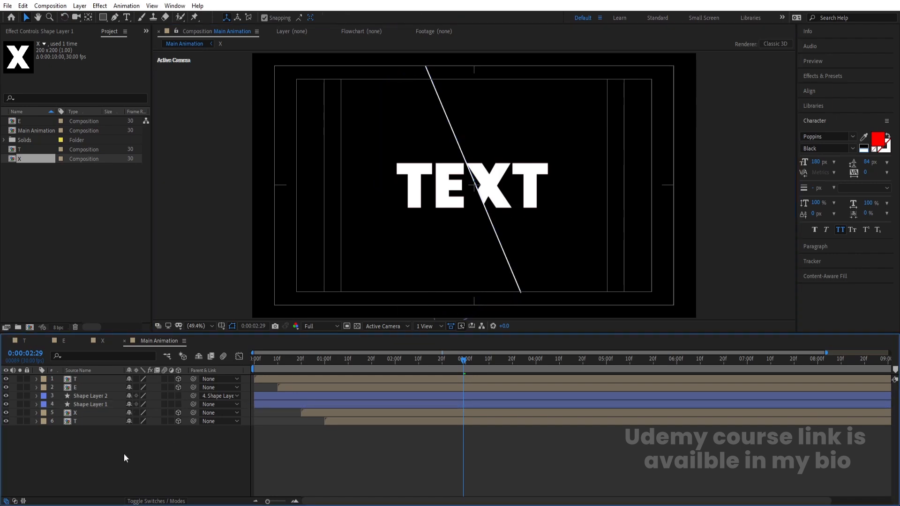
# Step: Apply the Drop Shadow effect to Shape Layer 1
pyautogui.click(95, 404)
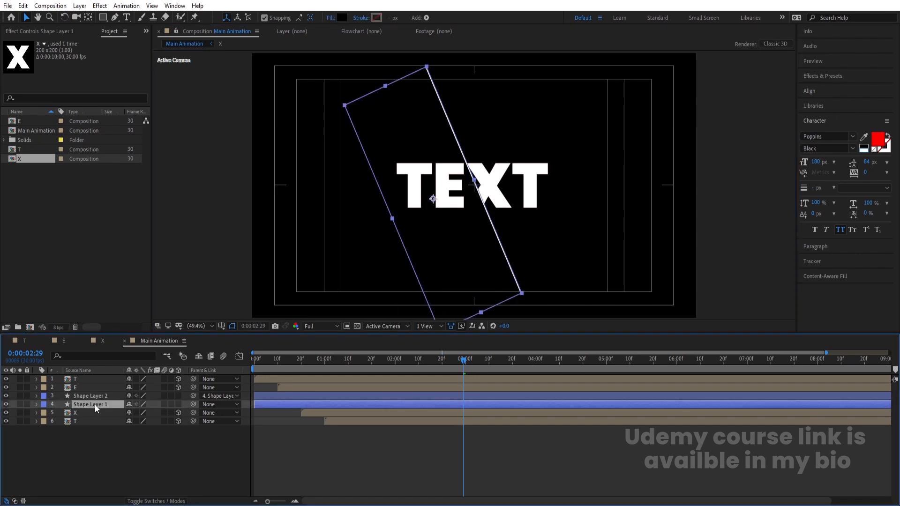
pyautogui.click(98, 397)
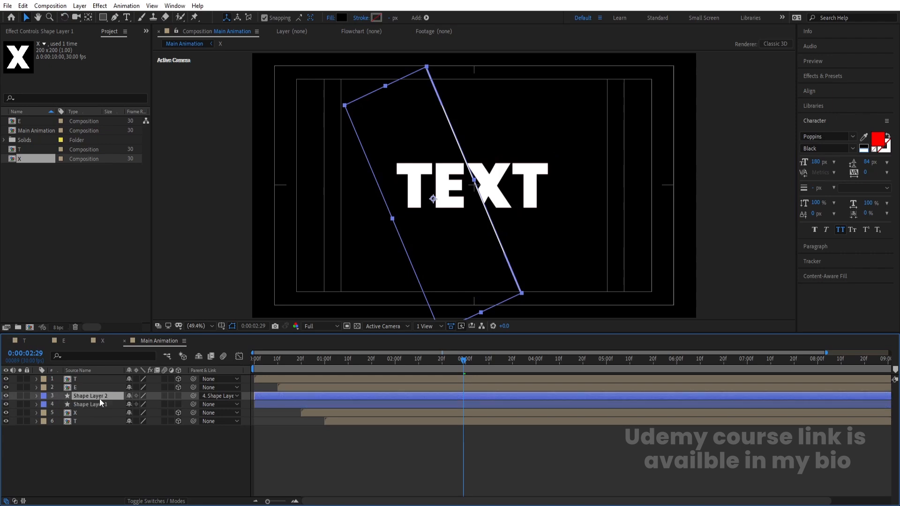
pyautogui.click(92, 404)
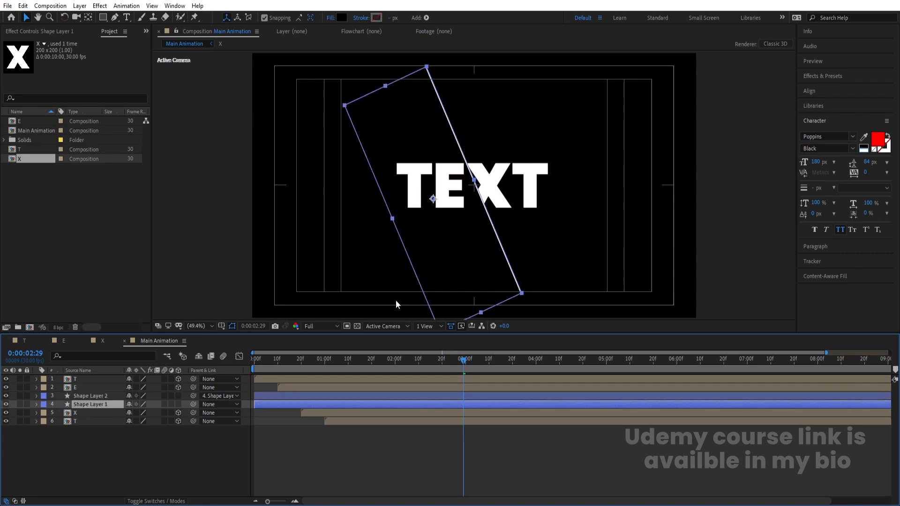
pyautogui.click(823, 76)
pyautogui.click(833, 89)
pyautogui.write('drop')
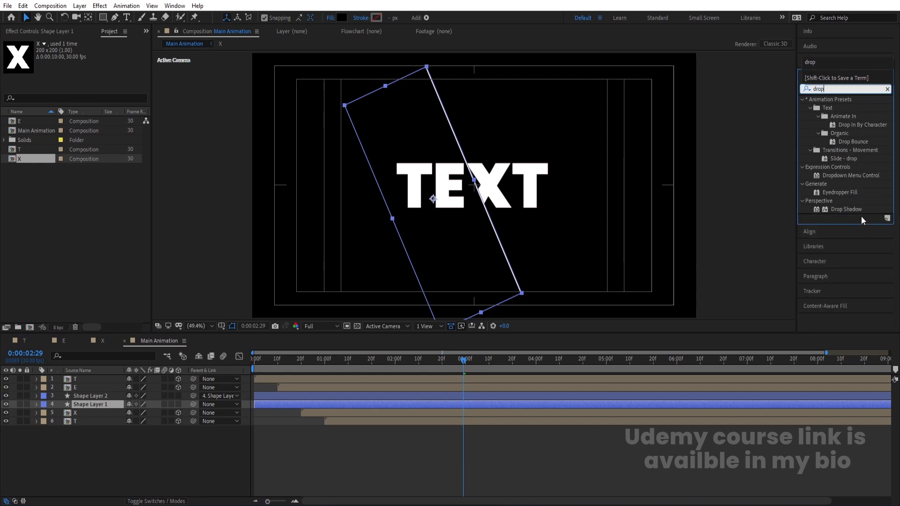
pyautogui.doubleClick(846, 209)
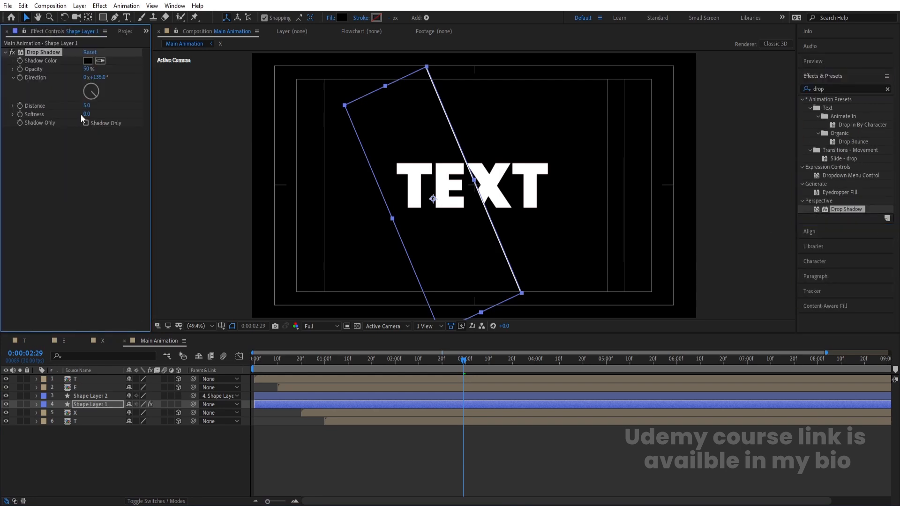
# Step: Set the Drop Shadow's Softness to 200 and its Opacity to 100%
pyautogui.moveTo(86, 114); pyautogui.dragTo(158, 109)
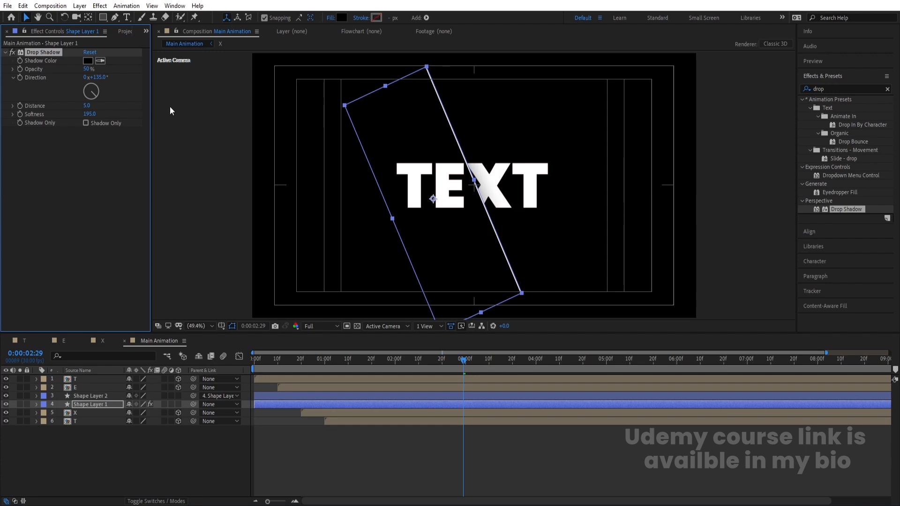
pyautogui.click(93, 112)
pyautogui.press('Return')
pyautogui.click(86, 70)
pyautogui.write('100')
pyautogui.press('Return')
pyautogui.click(133, 461)
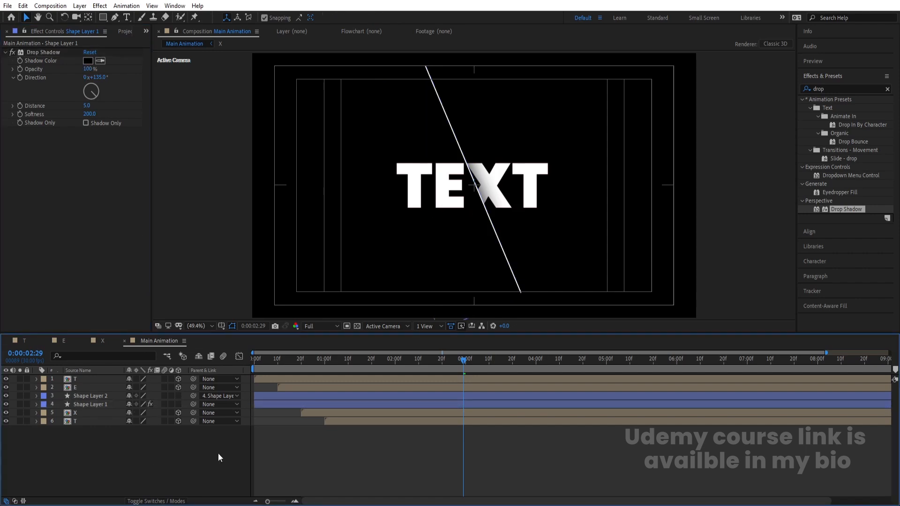
# Step: Add Scale keyframes of 100% to Shape Layer 1 at 0:00:00:00 and 0:00:01:12
pyautogui.click(96, 404)
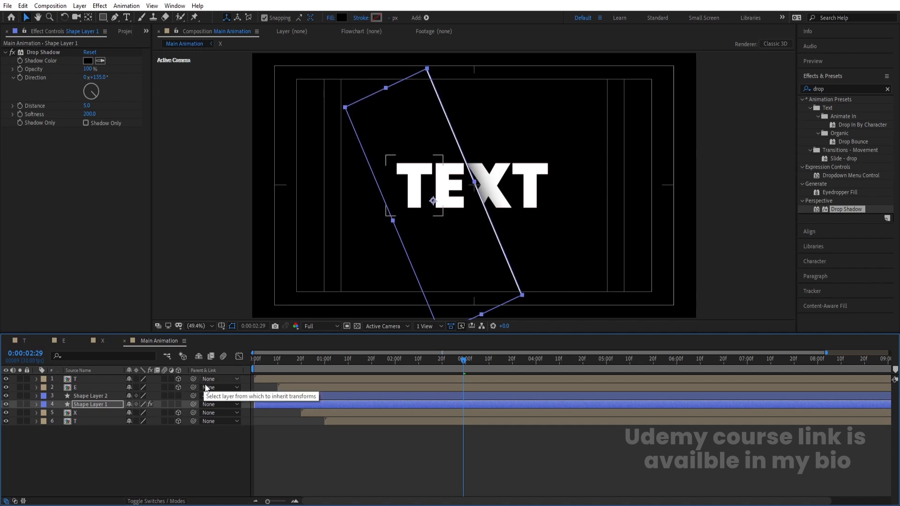
pyautogui.moveTo(281, 362); pyautogui.dragTo(252, 365)
pyautogui.press('s')
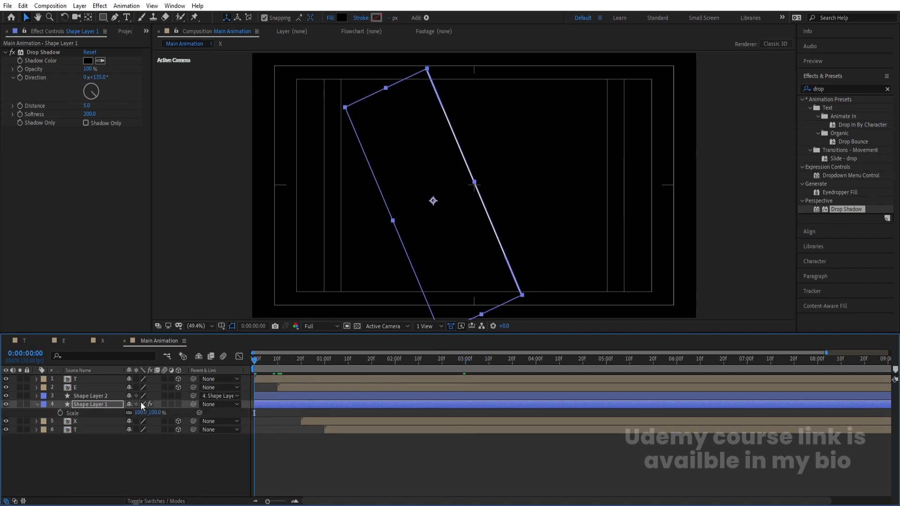
pyautogui.click(60, 412)
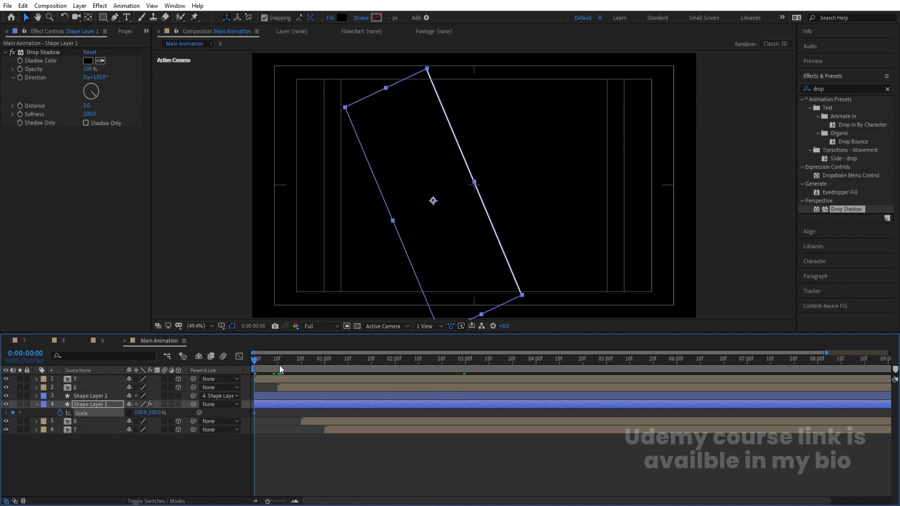
pyautogui.press('space')
pyautogui.press('space')
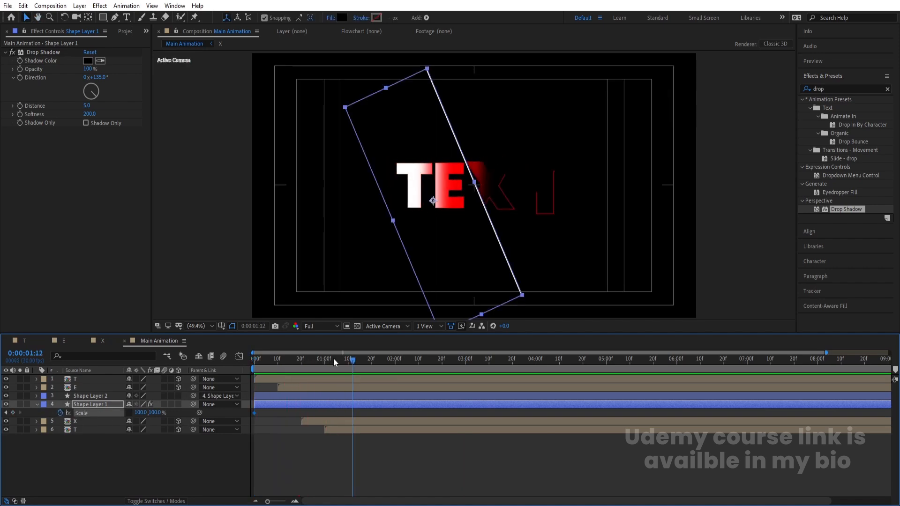
pyautogui.click(13, 413)
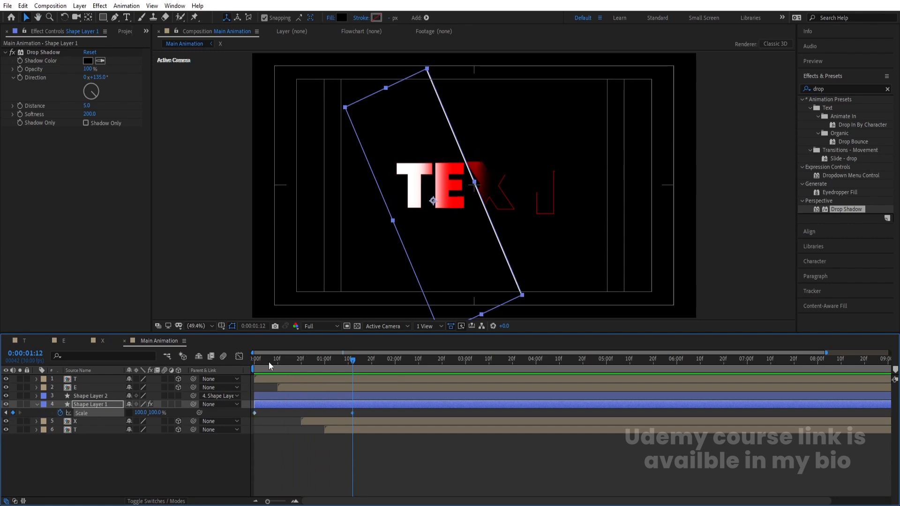
# Step: Set Shape Layer 1's vertical Scale to 0% at the first keyframe, keeping 100% horizontally, and ease both keyframes
pyautogui.press('Home')
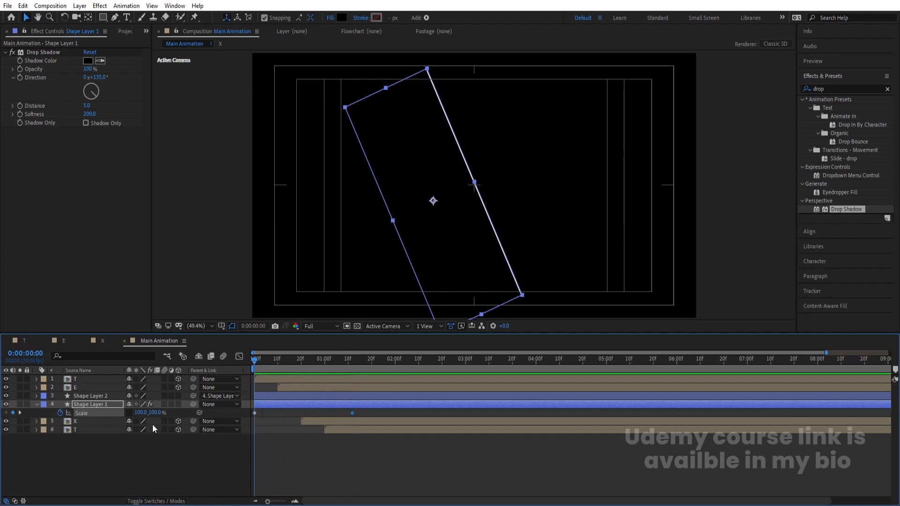
pyautogui.click(154, 413)
pyautogui.write('0')
pyautogui.press('Return')
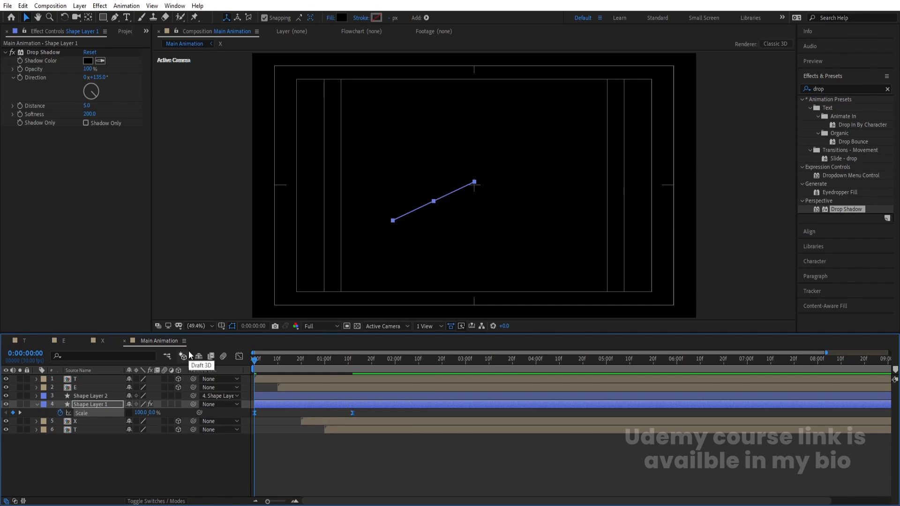
# Step: Reshape the Scale speed graph into a steep early peak with a long ease-out, and preview the animation
pyautogui.click(239, 356)
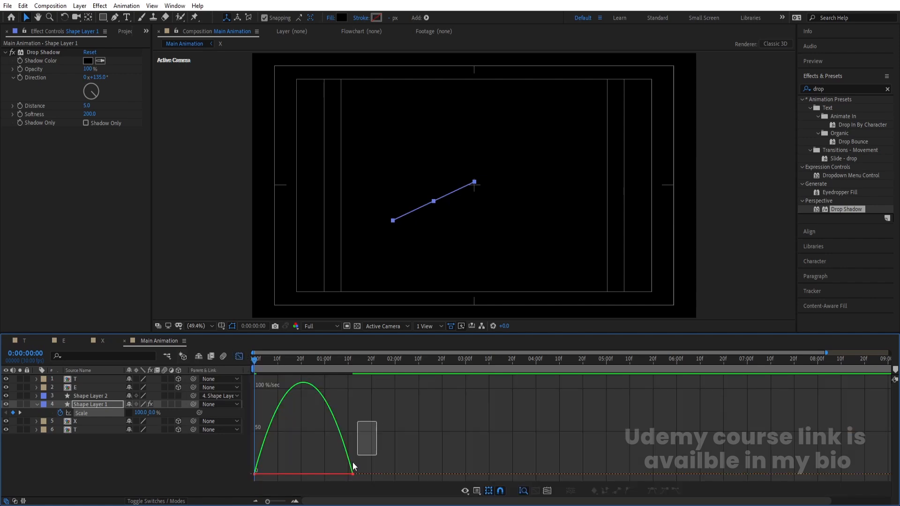
pyautogui.moveTo(336, 475); pyautogui.dragTo(303, 475)
pyautogui.press('space')
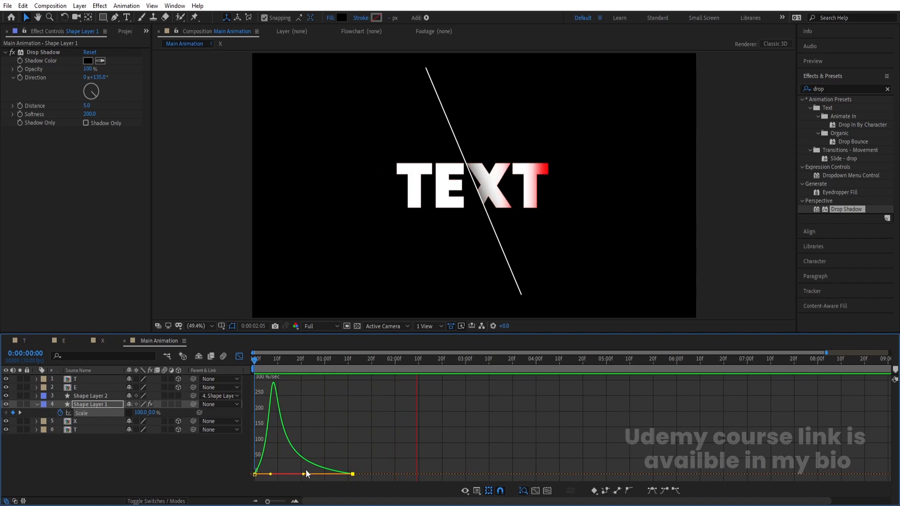
pyautogui.press('space')
pyautogui.press('space')
pyautogui.press('space')
pyautogui.press('space')
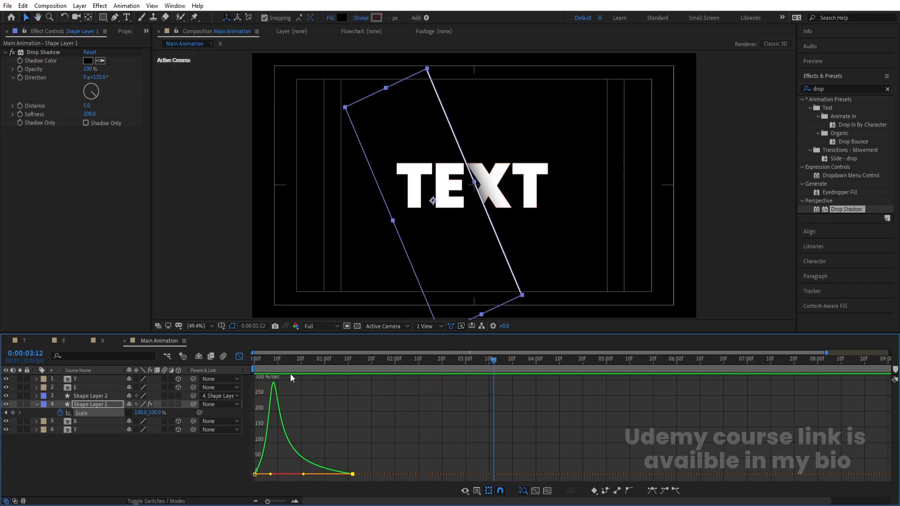
pyautogui.click(239, 357)
pyautogui.click(195, 460)
pyautogui.press('u')
pyautogui.press('u')
# Step: Create a null object in Main Animation and parent Shape Layer 1 to it
pyautogui.rightClick(110, 461)
pyautogui.moveTo(135, 355)
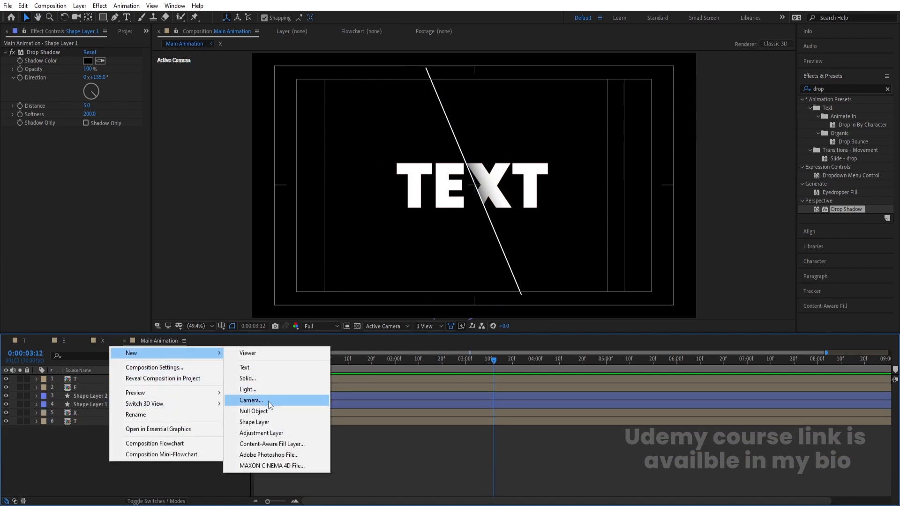
pyautogui.click(254, 412)
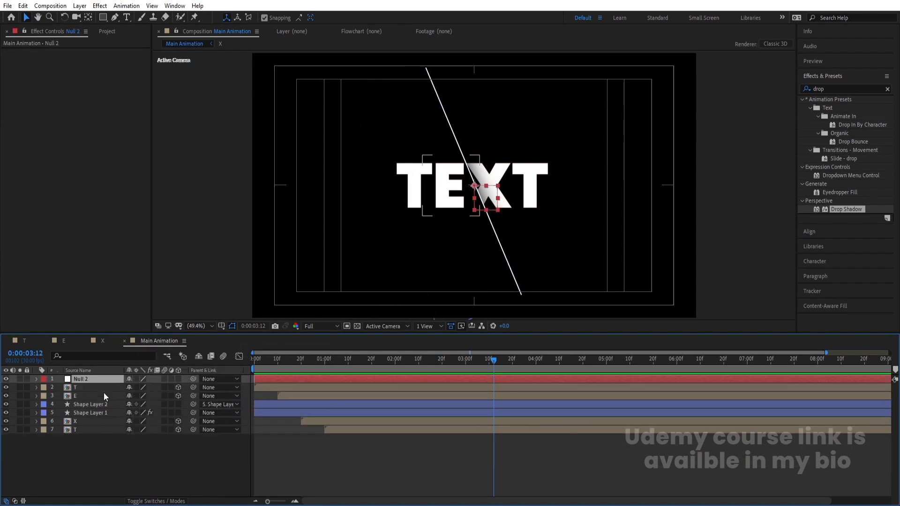
pyautogui.click(82, 413)
pyautogui.moveTo(193, 413); pyautogui.dragTo(95, 380)
# Step: Add a Rotation keyframe of 0° to the null layer at 0:00:00:00
pyautogui.click(128, 379)
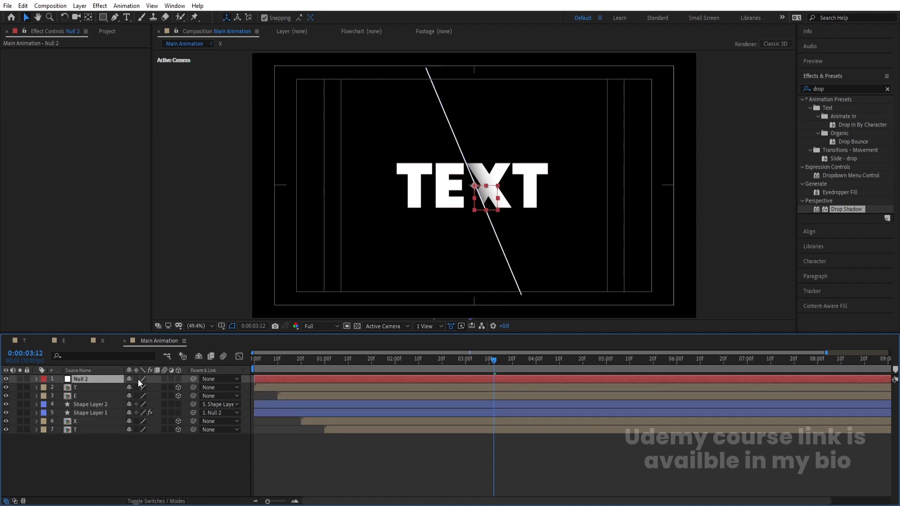
pyautogui.moveTo(297, 359); pyautogui.dragTo(222, 365)
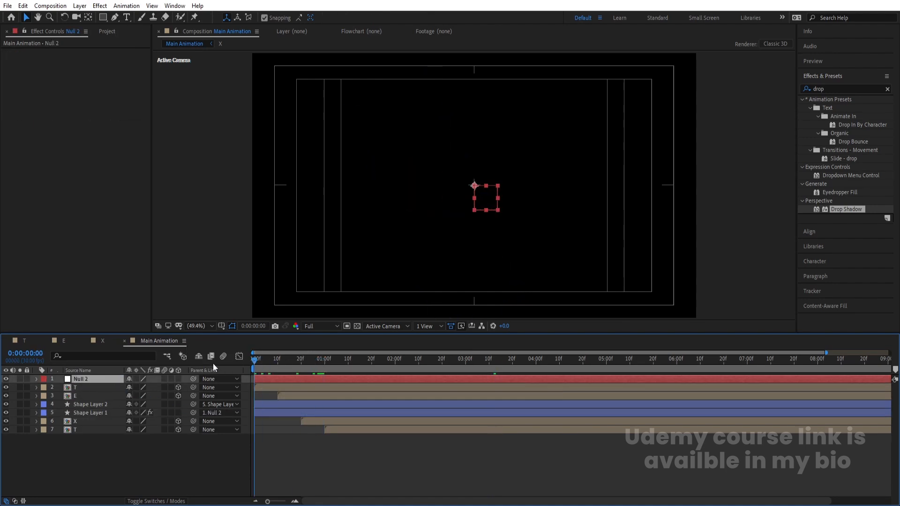
pyautogui.press('r')
pyautogui.click(60, 388)
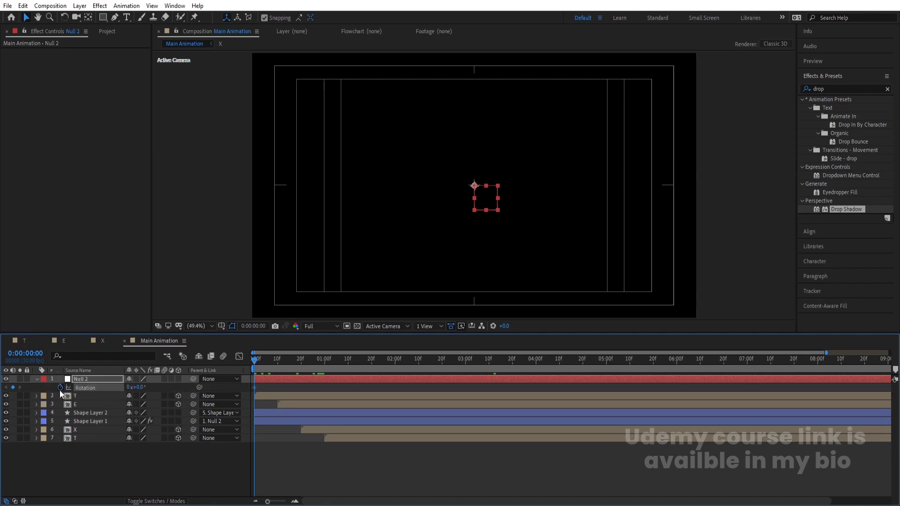
# Step: Keyframe the null's Rotation at 60°, move that keyframe to 0:00:06:00, and preview the rotation
pyautogui.click(553, 361)
pyautogui.moveTo(140, 387); pyautogui.dragTo(164, 387)
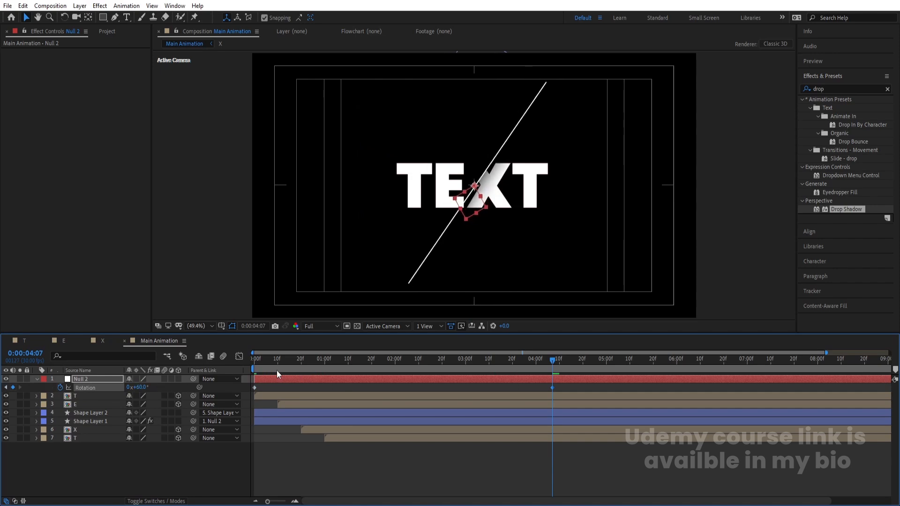
pyautogui.moveTo(274, 370); pyautogui.dragTo(254, 370)
pyautogui.moveTo(553, 387); pyautogui.dragTo(678, 387)
pyautogui.press('space')
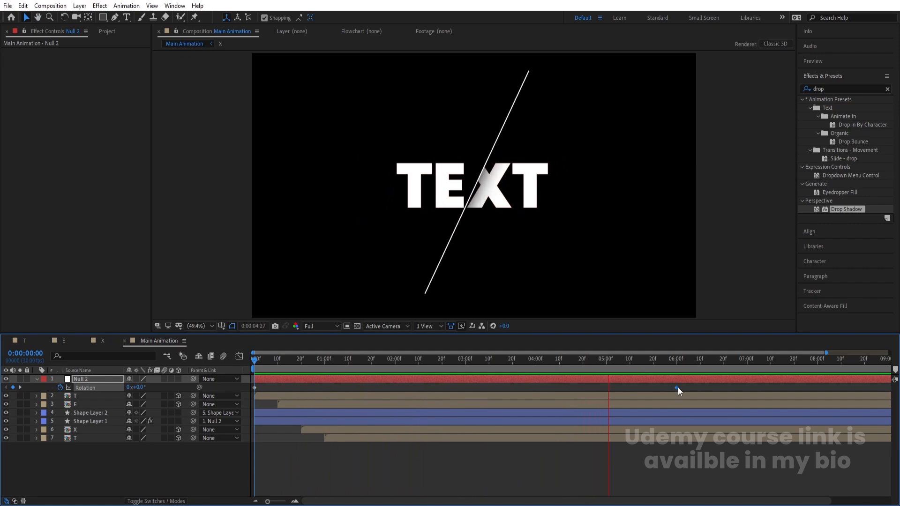
# Step: End the work area at 0:00:06:00 and preview the rotating line from the first frame
pyautogui.press('space')
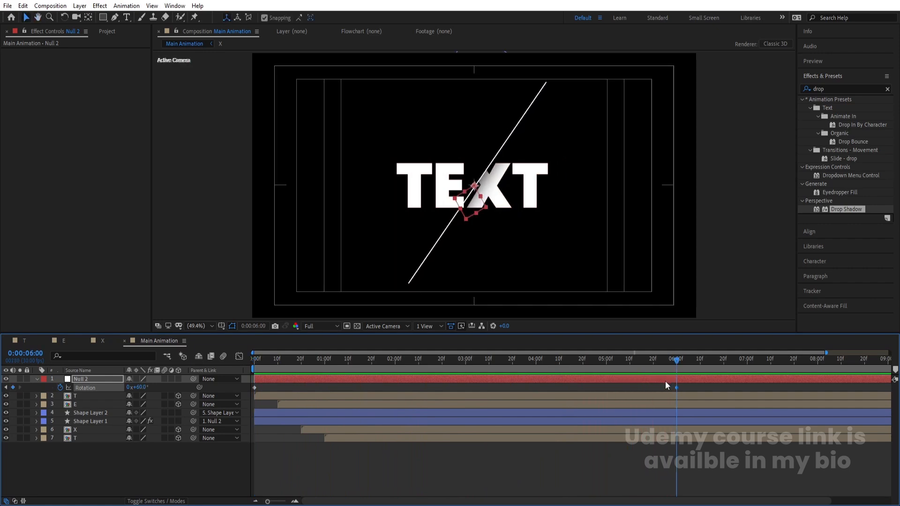
pyautogui.click(271, 469)
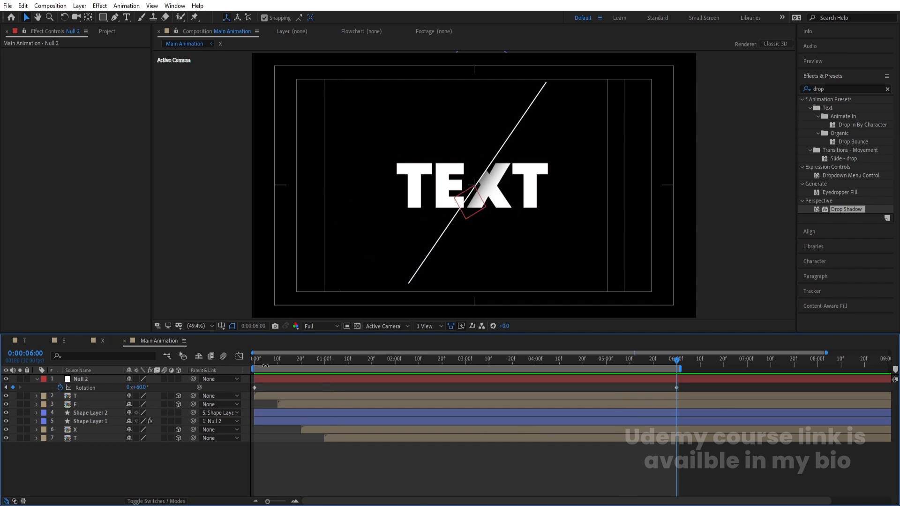
pyautogui.press('Home')
pyautogui.press('space')
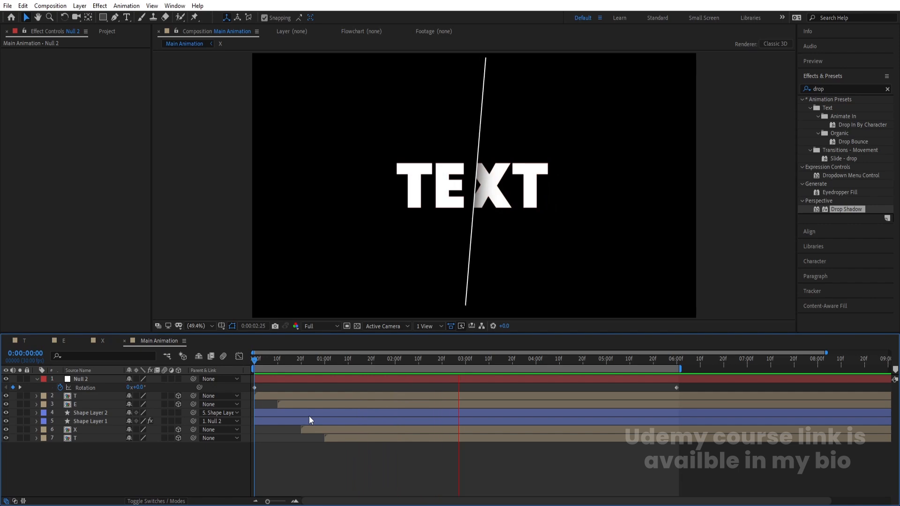
pyautogui.press('space')
# Step: Duplicate the X layer and place the copy above all other layers in Main Animation
pyautogui.click(77, 430)
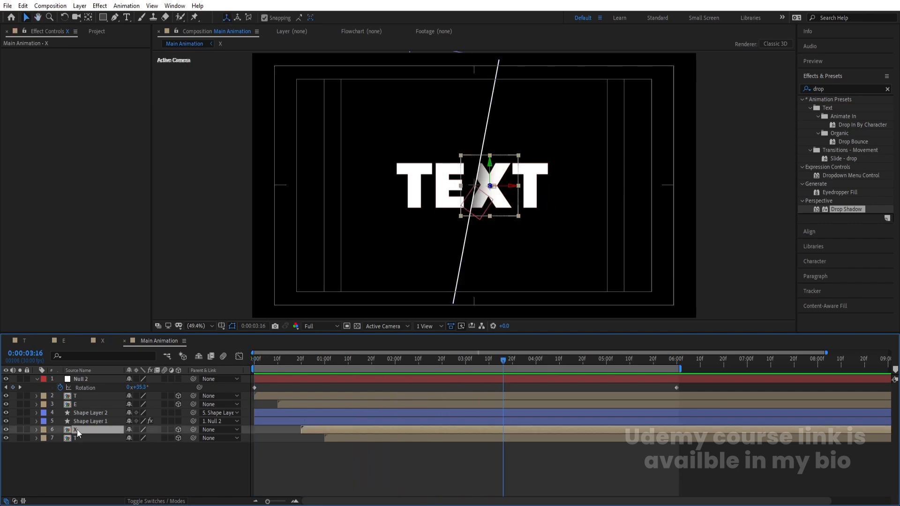
pyautogui.hotkey('ctrl', 'd')
pyautogui.moveTo(77, 430); pyautogui.dragTo(80, 377)
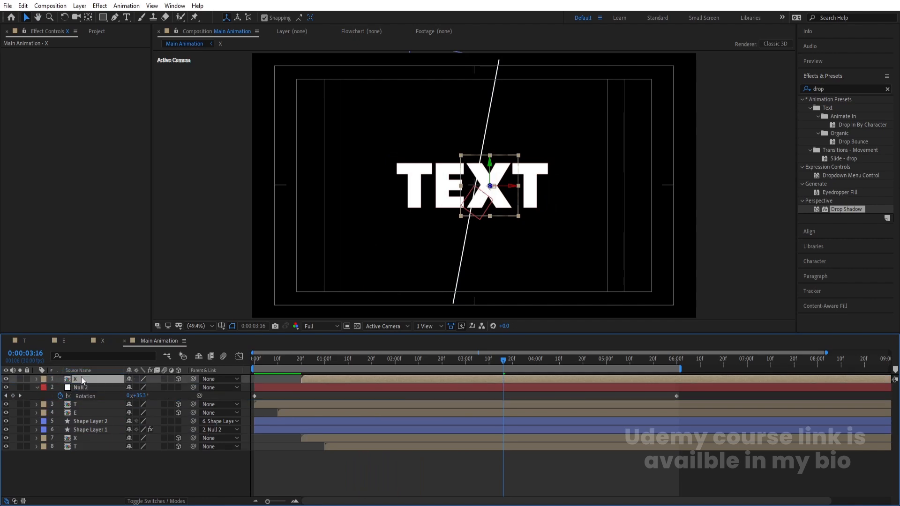
# Step: Duplicate the X composition in the project and replace the topmost X layer's source with the copy, X 2
pyautogui.rightClick(81, 377)
pyautogui.moveTo(111, 297)
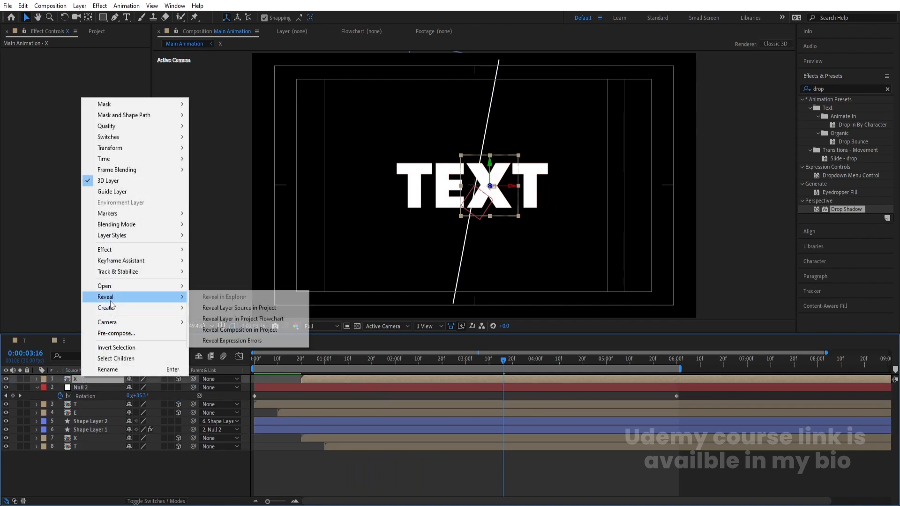
pyautogui.click(239, 308)
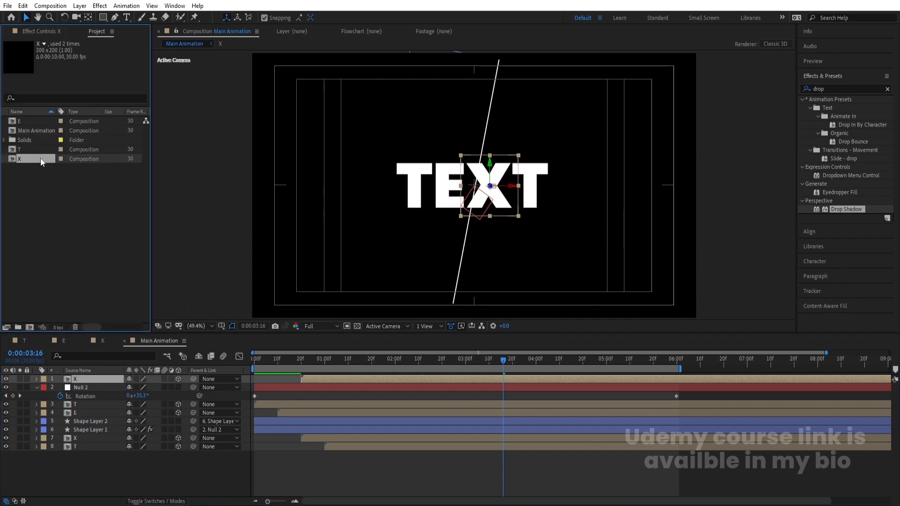
pyautogui.hotkey('ctrl', 'd')
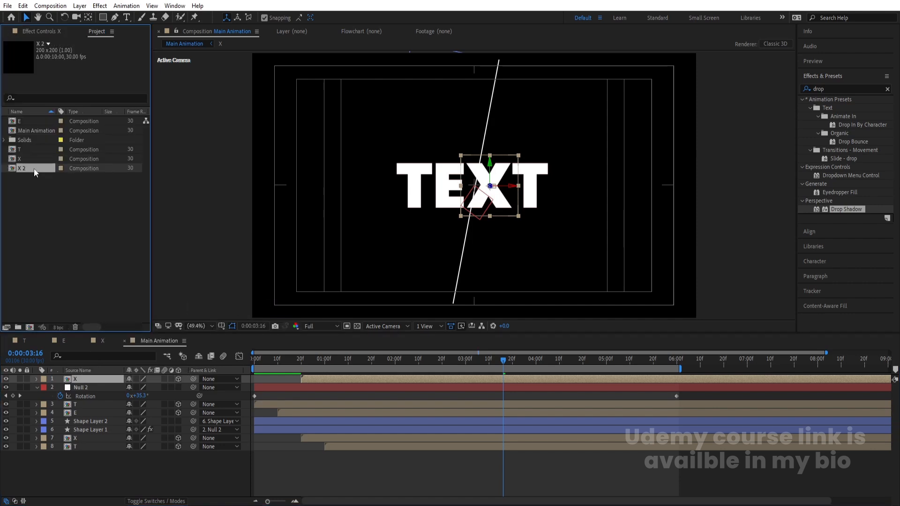
pyautogui.moveTo(35, 172); pyautogui.dragTo(94, 381)
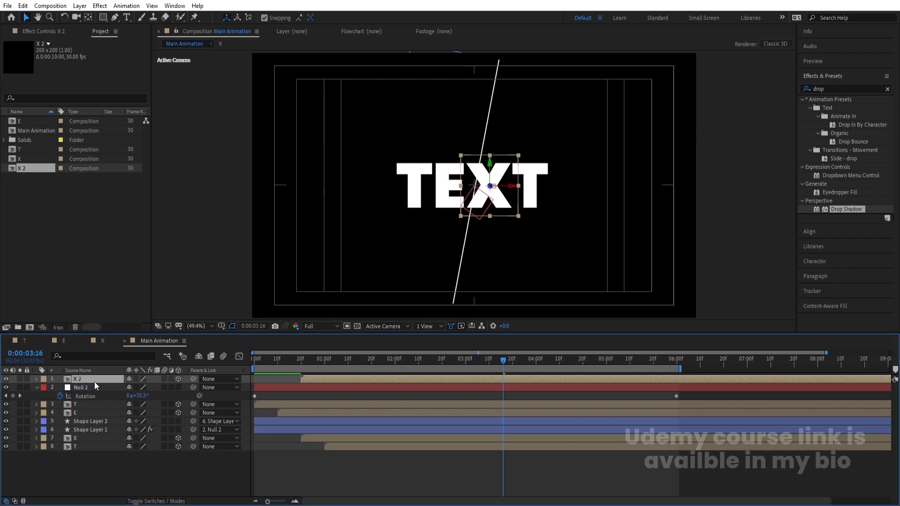
# Step: Open the X 2 composition and give its X 2 text layer a white stroke with no fill
pyautogui.doubleClick(94, 381)
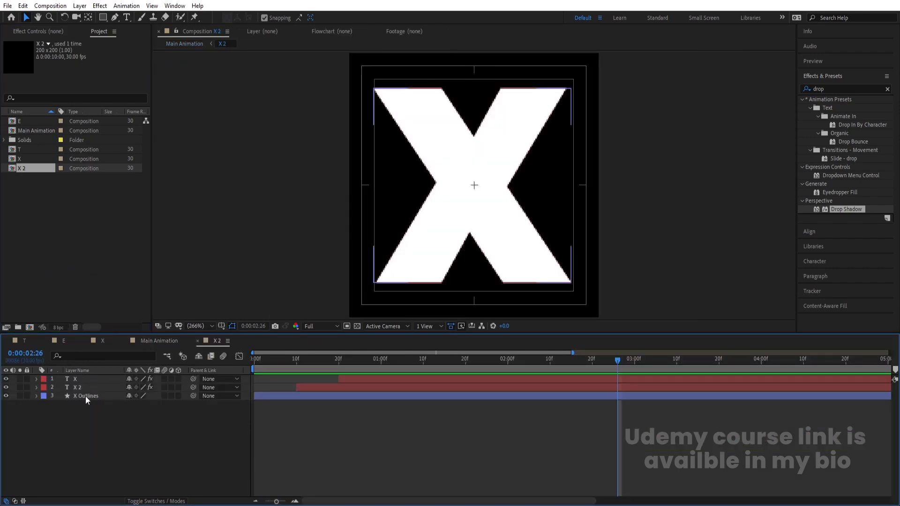
pyautogui.click(86, 396)
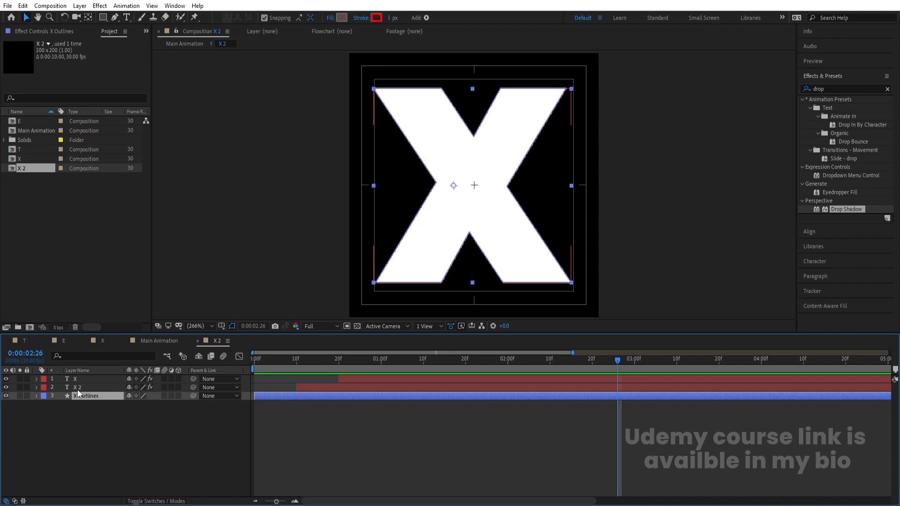
pyautogui.click(80, 388)
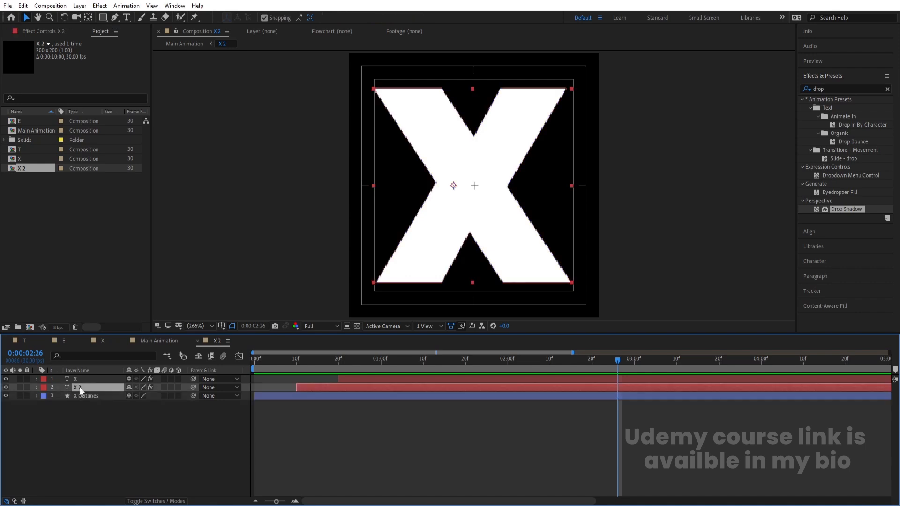
pyautogui.keyDown('shift'); pyautogui.click(78, 381); pyautogui.keyUp('shift')
pyautogui.click(86, 402)
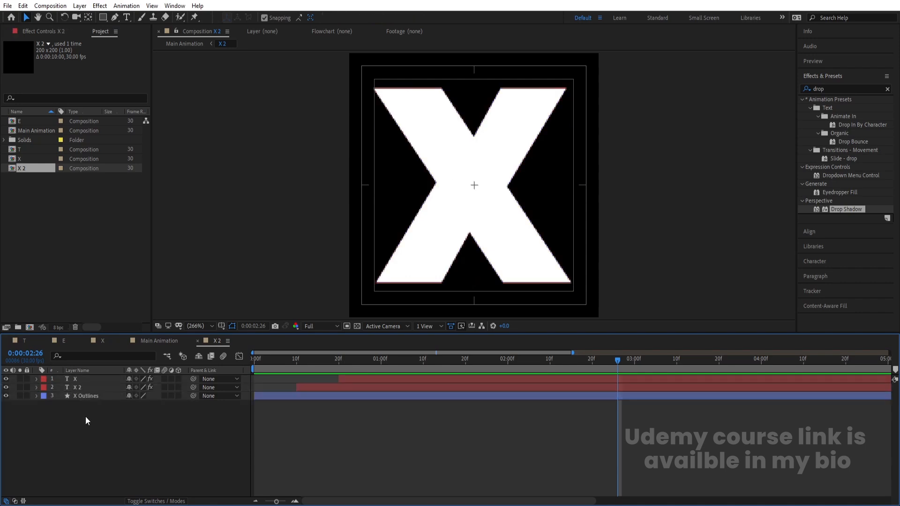
pyautogui.click(92, 387)
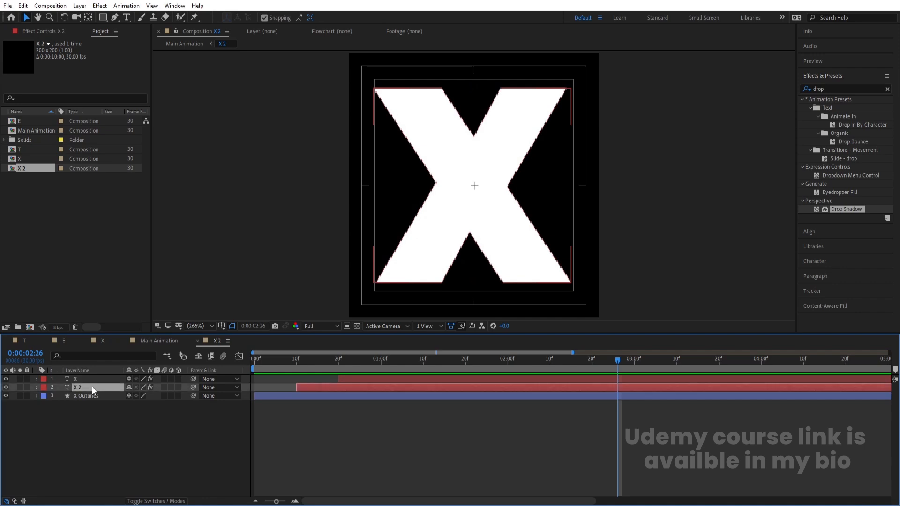
pyautogui.click(815, 261)
pyautogui.click(877, 143)
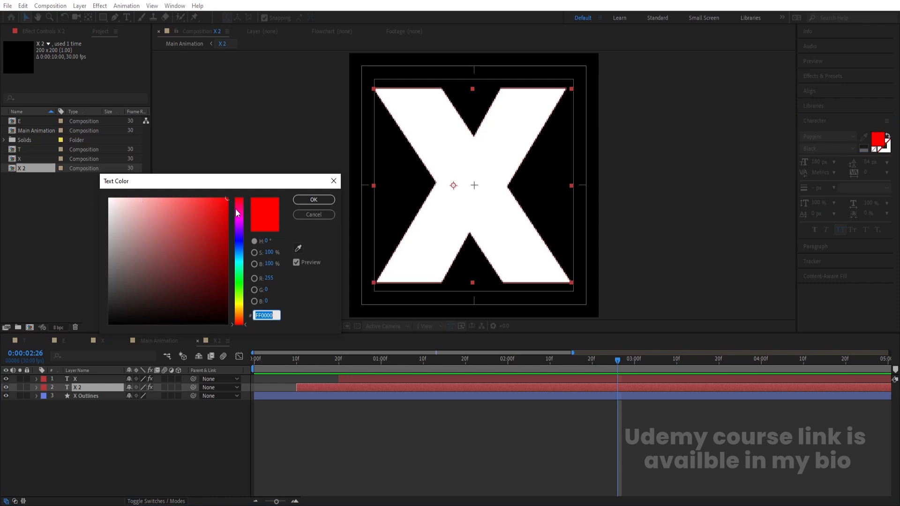
pyautogui.click(305, 215)
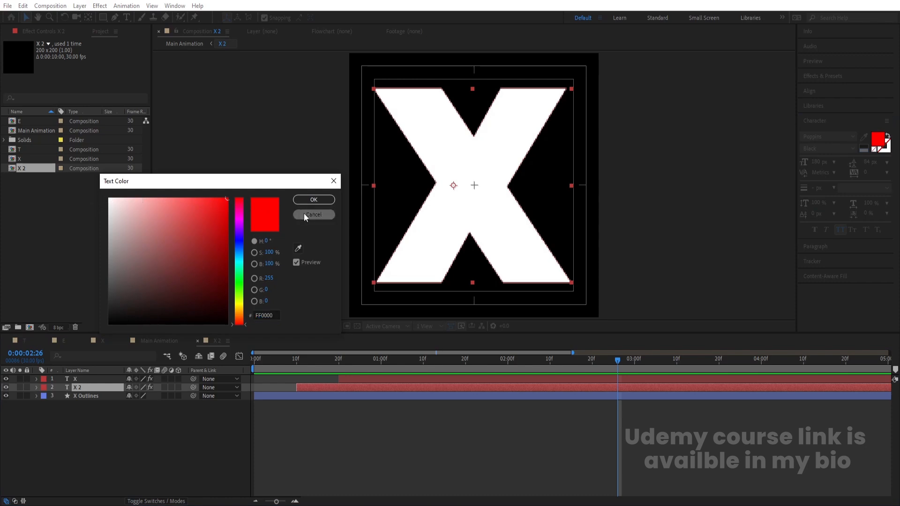
pyautogui.click(876, 150)
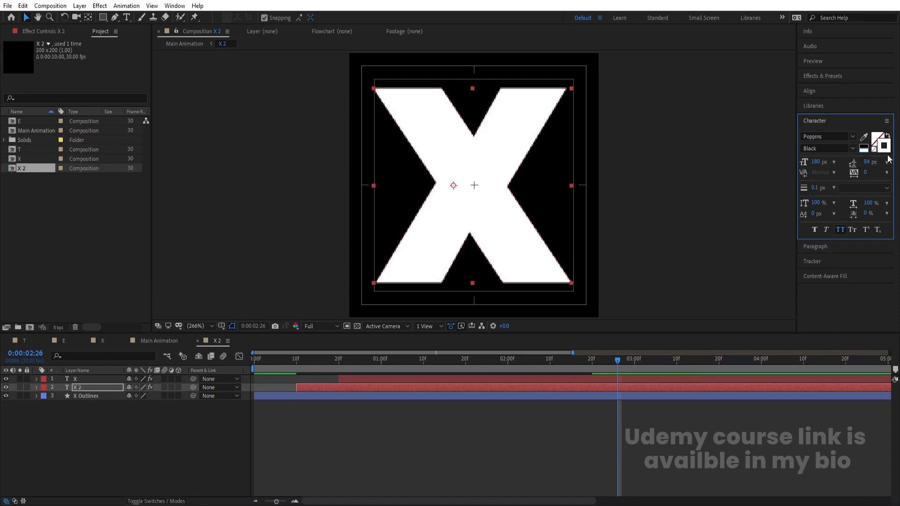
# Step: Set the stroke width of the X 2 text layer to 1 px
pyautogui.click(815, 187)
pyautogui.write('1')
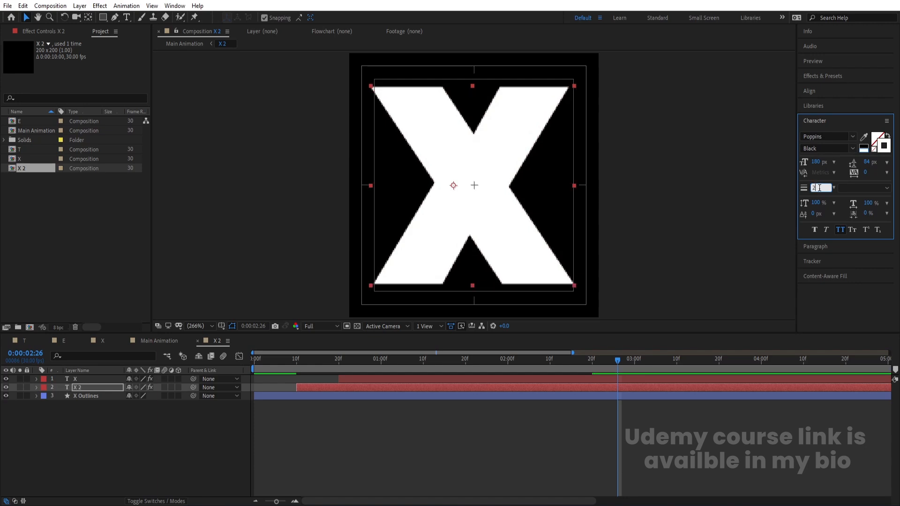
pyautogui.press('Return')
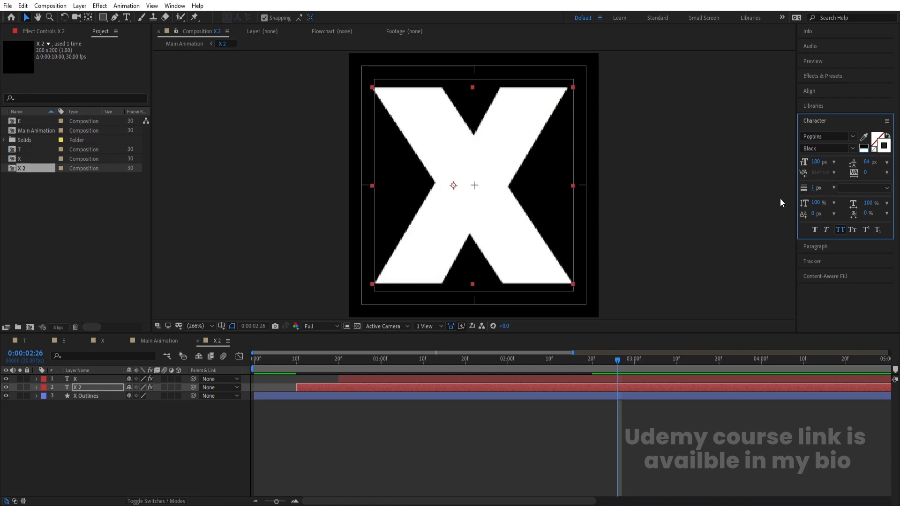
# Step: Give the X text layer in the X 2 composition no fill and a white 1 px stroke
pyautogui.click(75, 380)
pyautogui.click(875, 150)
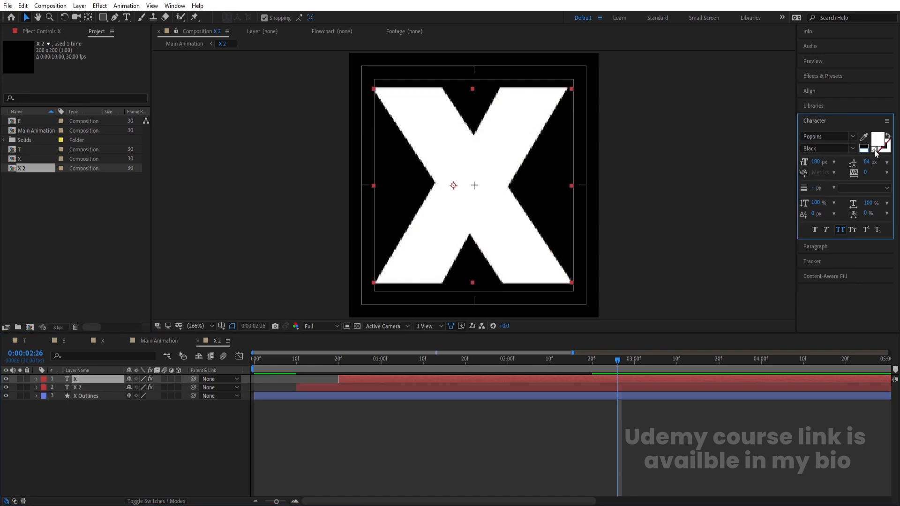
pyautogui.click(878, 152)
pyautogui.moveTo(814, 190); pyautogui.dragTo(819, 190)
# Step: Return to Main Animation and preview the outlined X with the rotating line from the first frame
pyautogui.click(36, 344)
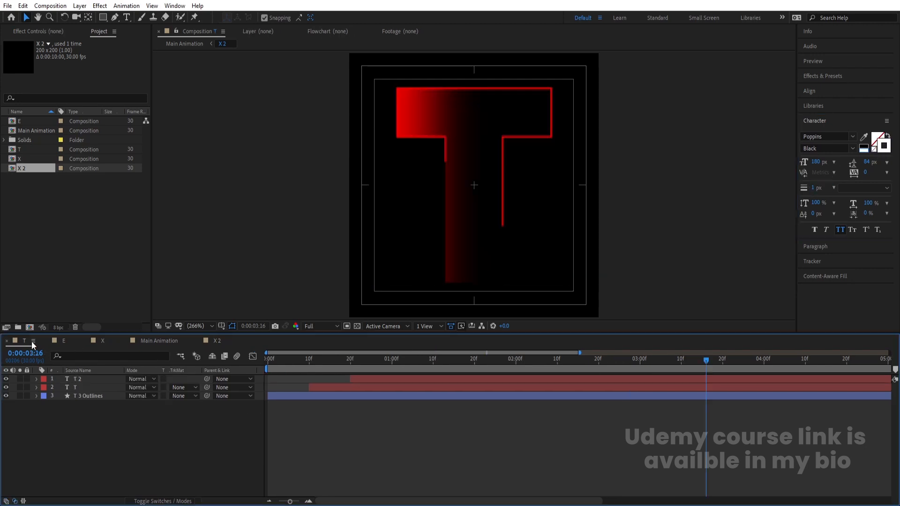
pyautogui.click(154, 343)
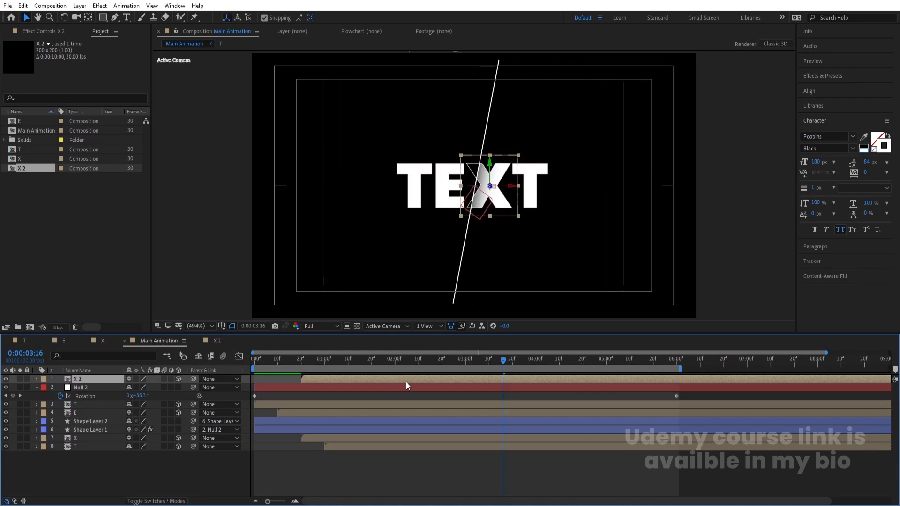
pyautogui.press('Home')
pyautogui.press('space')
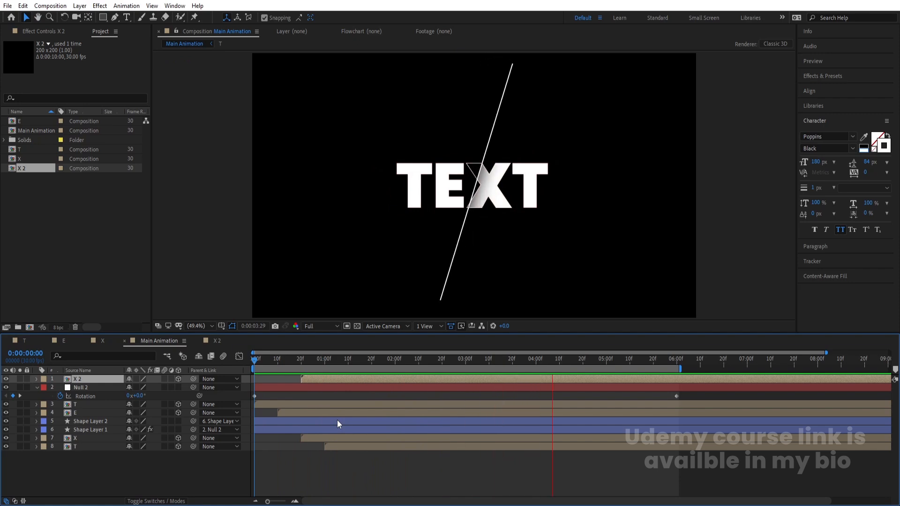
pyautogui.press('space')
pyautogui.press('space')
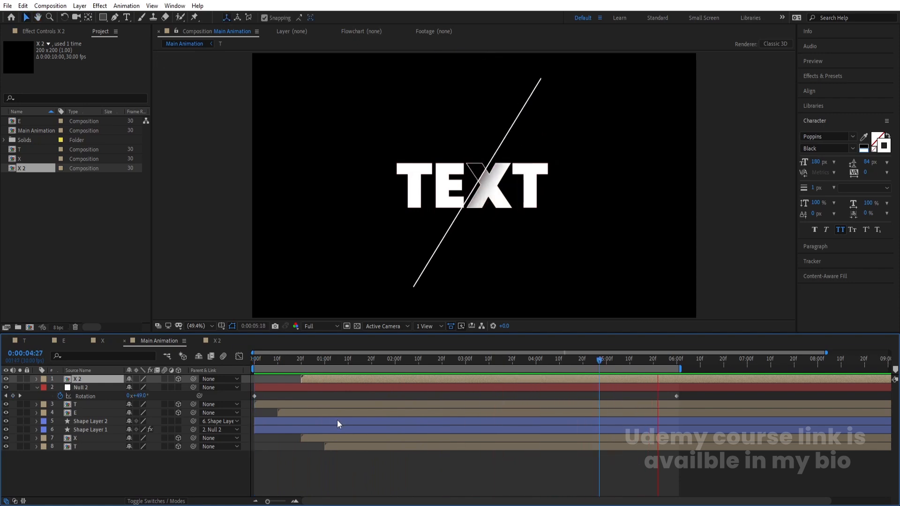
pyautogui.press('space')
pyautogui.press('space')
pyautogui.press('space')
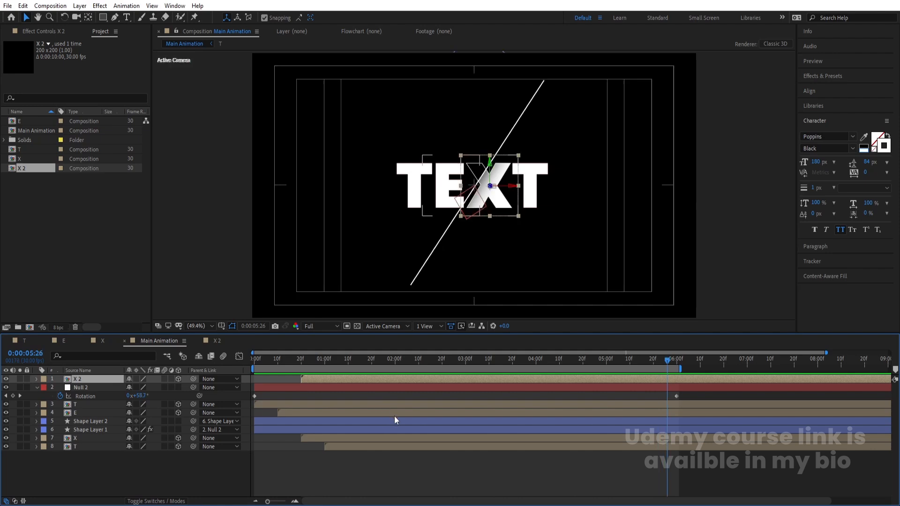
pyautogui.click(377, 463)
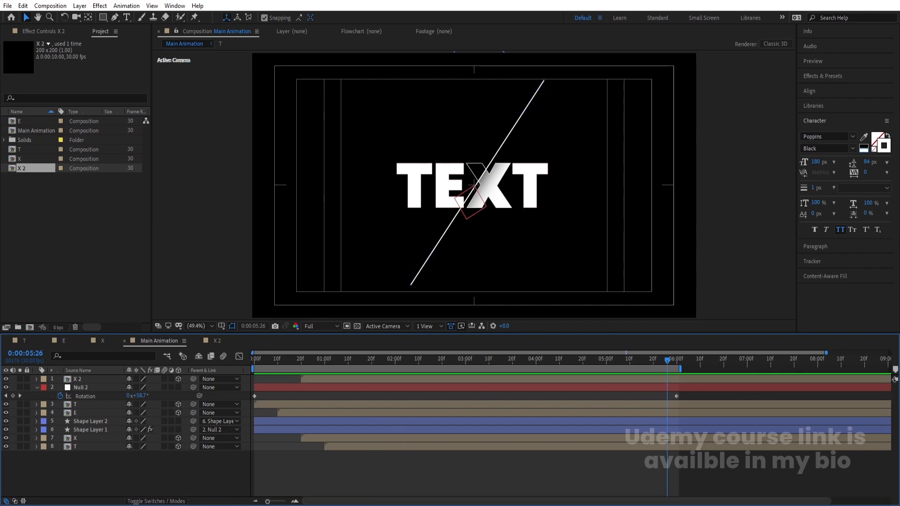
# Step: Add a 1920 × 1080 px dark gray solid (#242424) beneath all layers in Main Animation and preview it as background
pyautogui.click(336, 360)
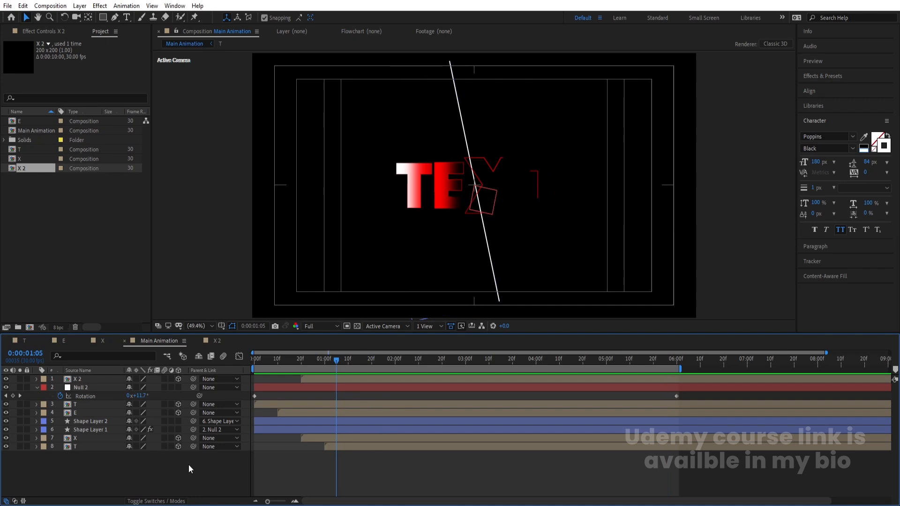
pyautogui.hotkey('ctrl', 'y')
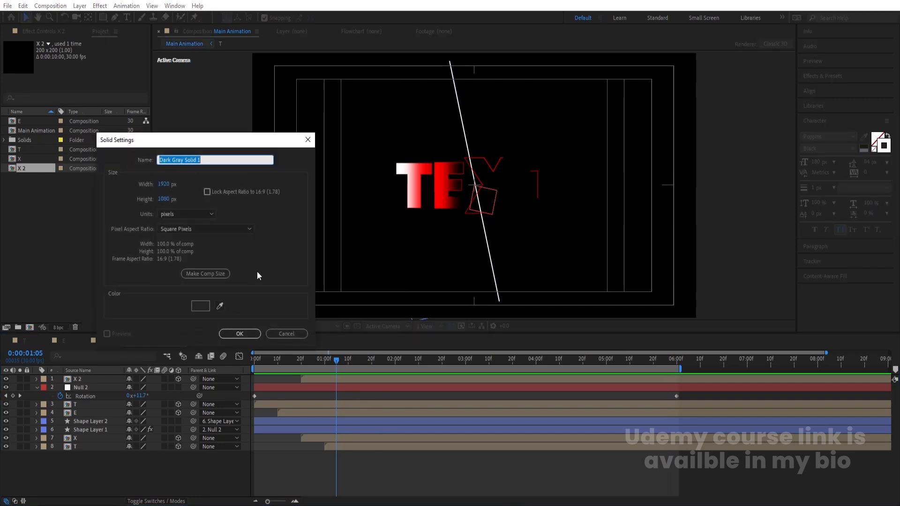
pyautogui.click(206, 307)
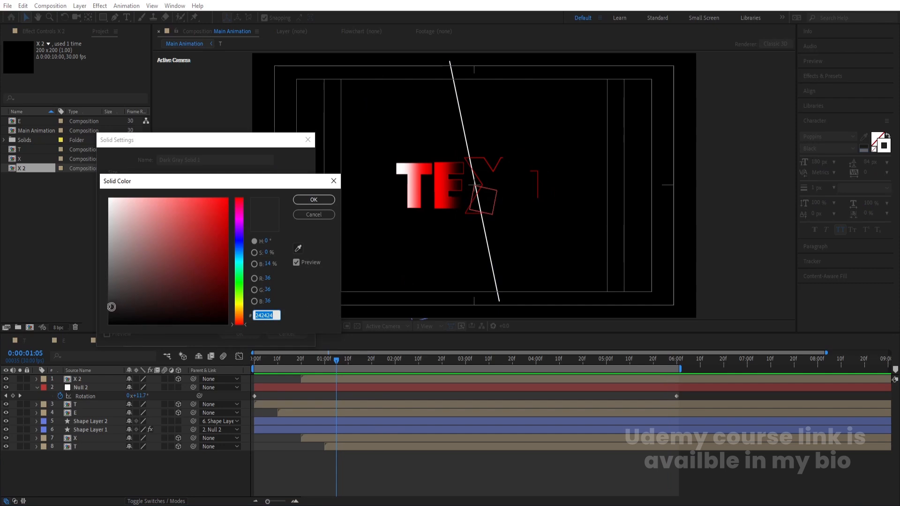
pyautogui.press('Return')
pyautogui.press('Return')
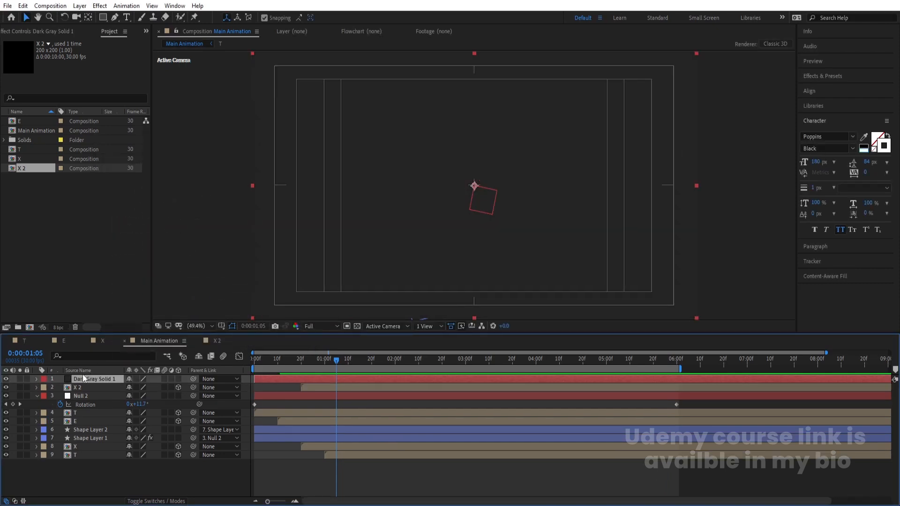
pyautogui.moveTo(85, 379); pyautogui.dragTo(119, 464)
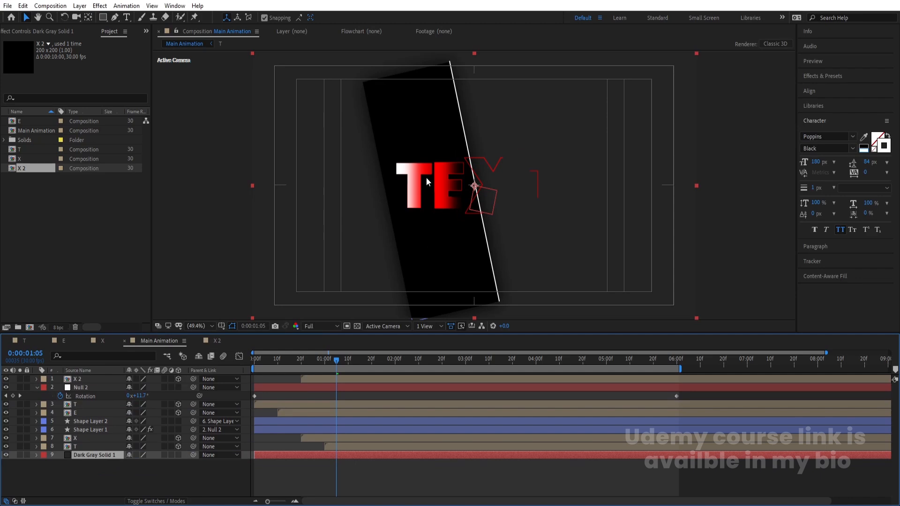
pyautogui.press('space')
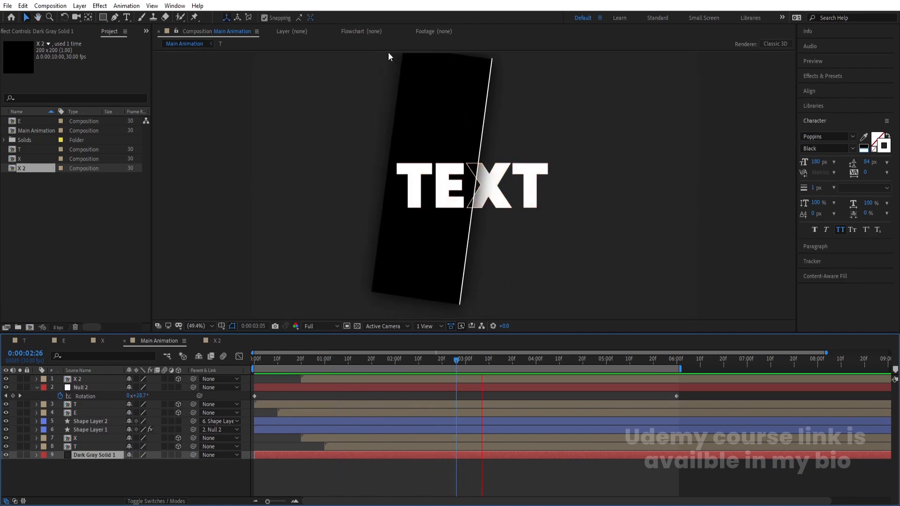
pyautogui.click(96, 466)
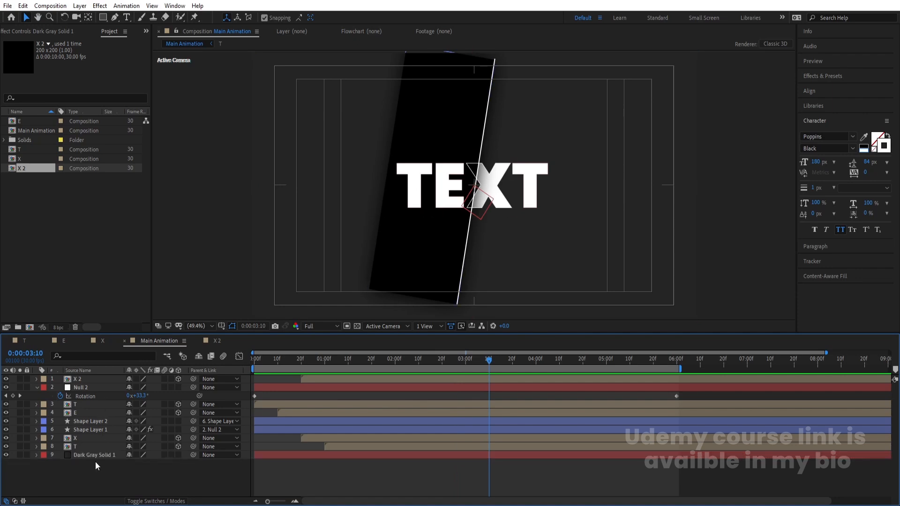
# Step: Set Shape Layer 1's fill to #242424 by sampling the dark gray background color
pyautogui.click(90, 428)
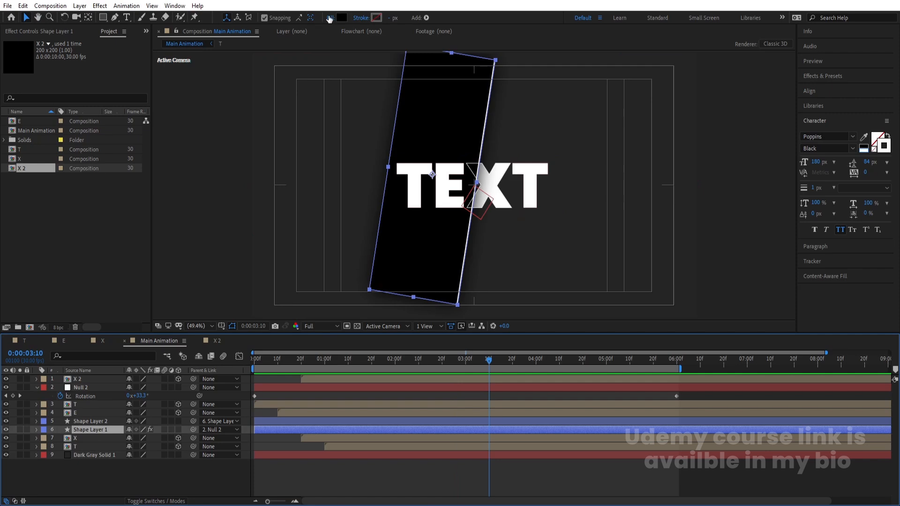
pyautogui.click(341, 17)
pyautogui.click(298, 248)
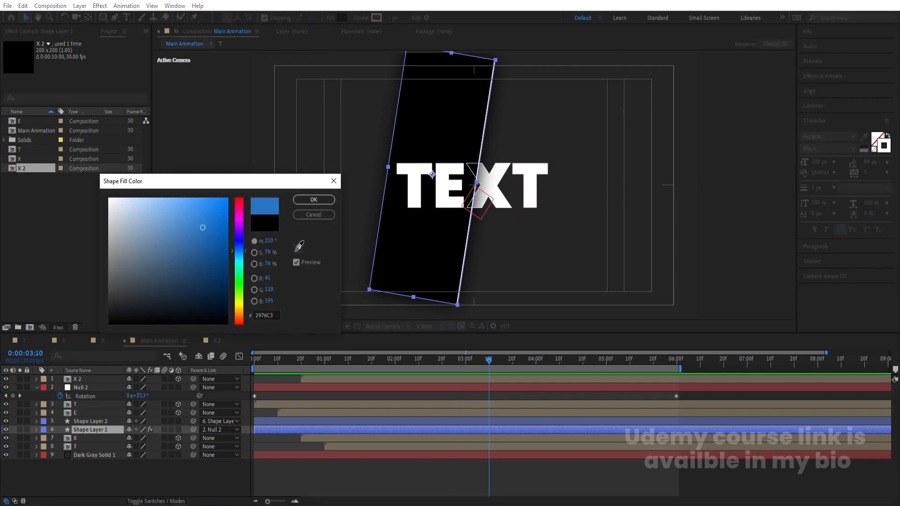
pyautogui.click(554, 248)
pyautogui.press('Return')
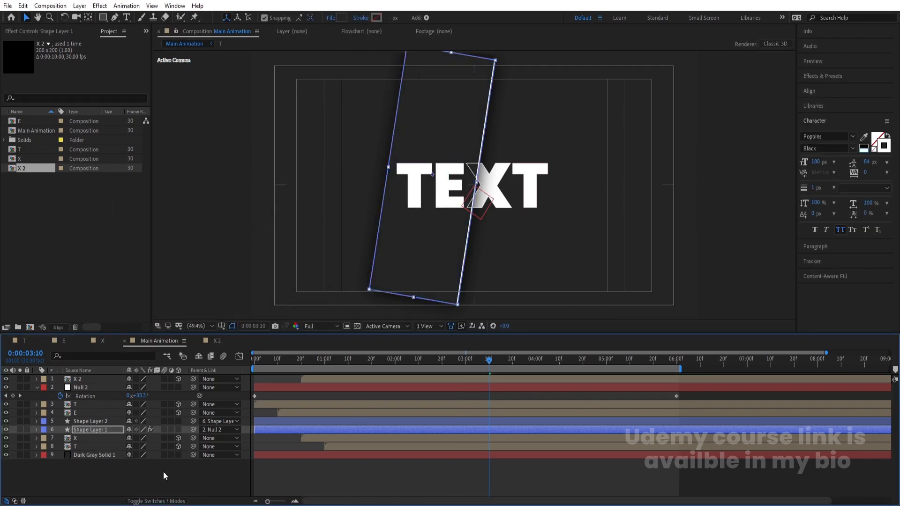
pyautogui.click(170, 469)
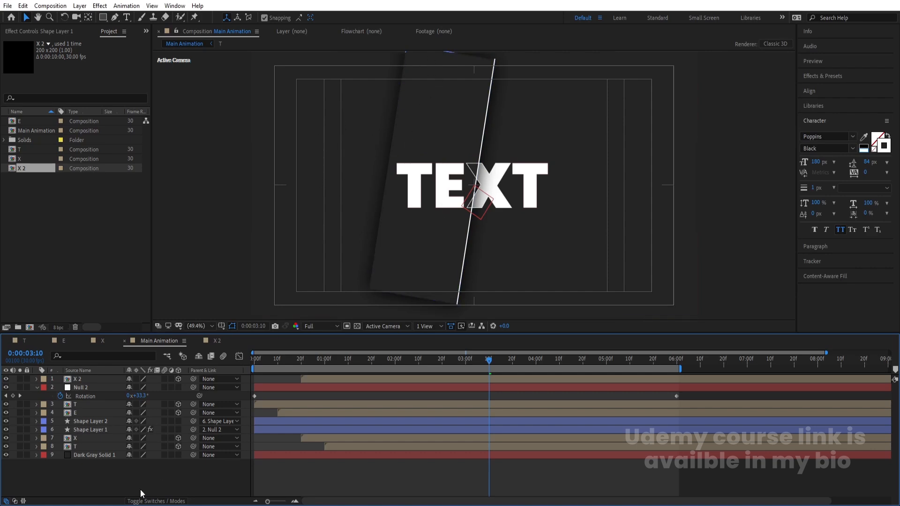
# Step: Draw a red ellipse with no stroke over the E and X of the text as a new shape layer
pyautogui.moveTo(101, 19); pyautogui.dragTo(128, 35)
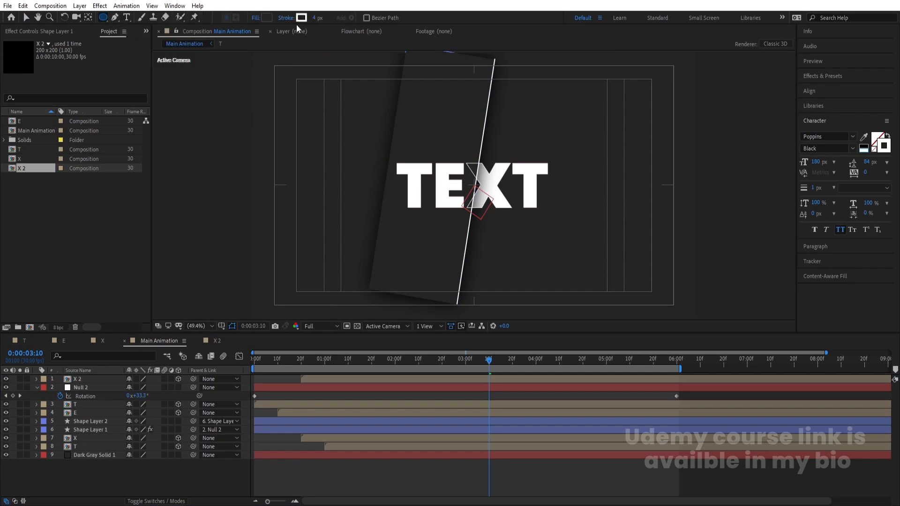
pyautogui.click(282, 19)
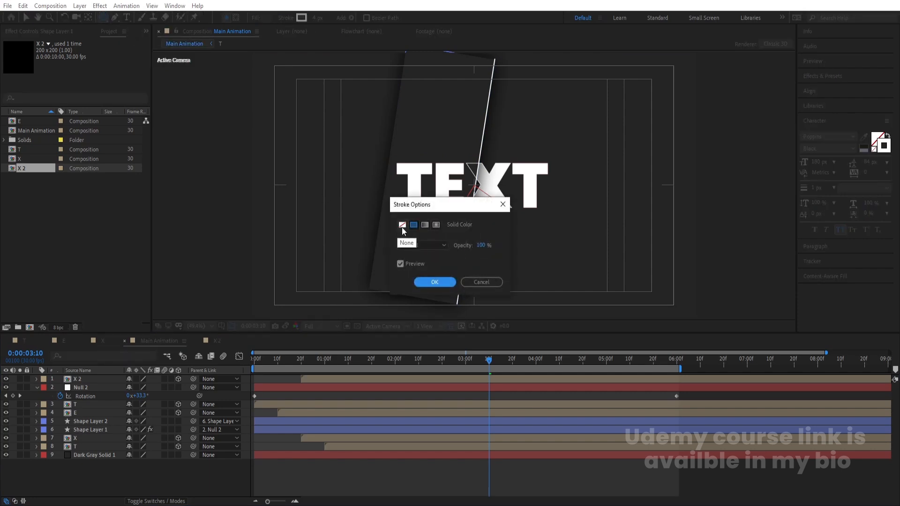
pyautogui.click(402, 225)
pyautogui.click(439, 283)
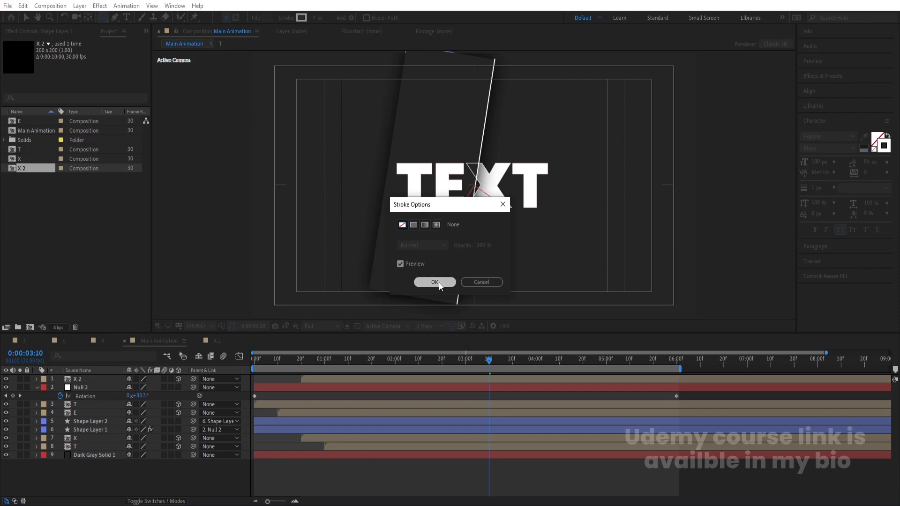
pyautogui.click(266, 17)
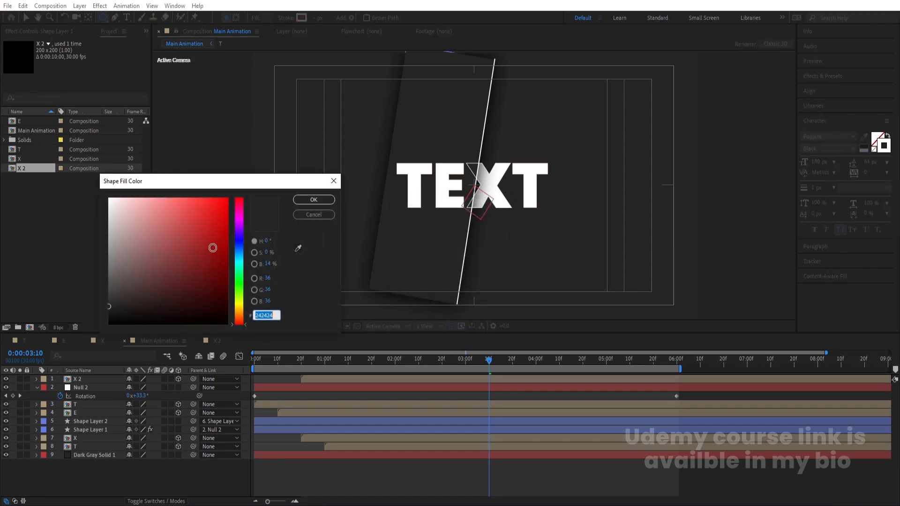
pyautogui.moveTo(214, 248); pyautogui.dragTo(265, 160)
pyautogui.click(312, 199)
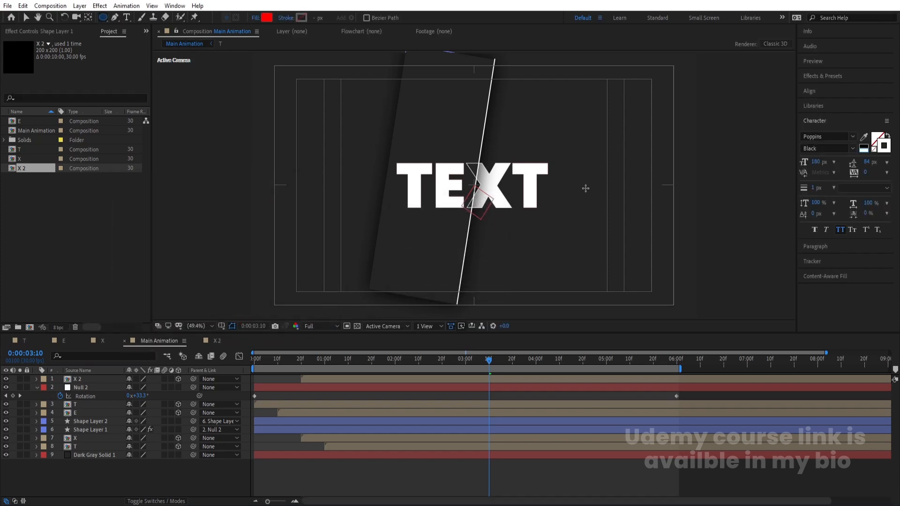
pyautogui.moveTo(441, 144); pyautogui.dragTo(518, 235)
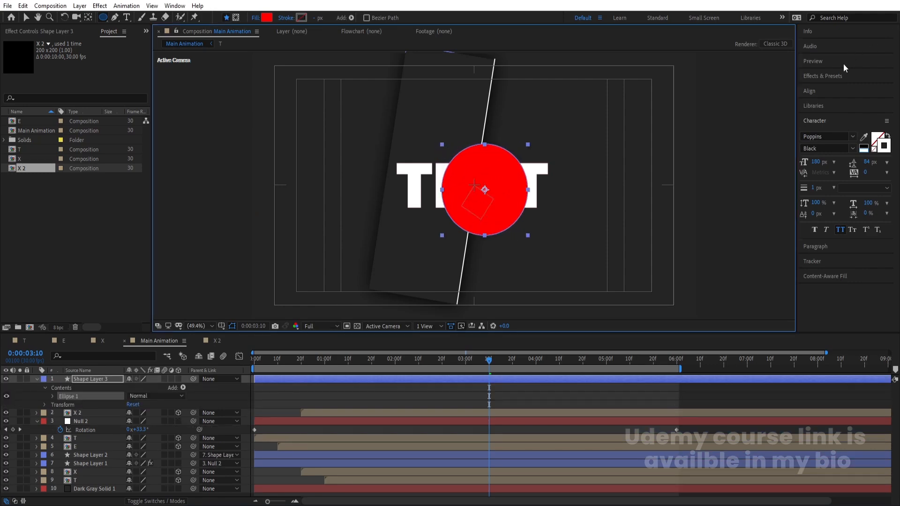
# Step: Apply Gaussian Blur to the red ellipse layer with a blurriness of 150.6
pyautogui.click(826, 77)
pyautogui.click(834, 89)
pyautogui.write('blu')
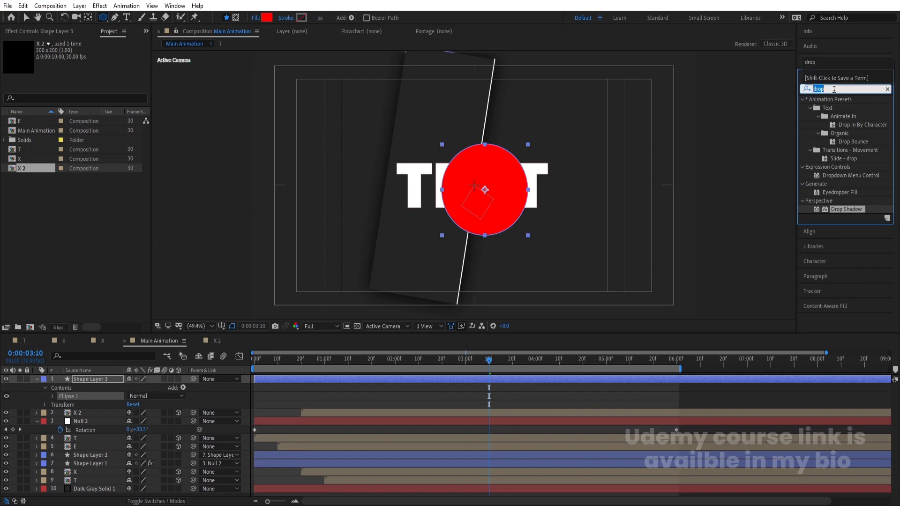
pyautogui.write('r')
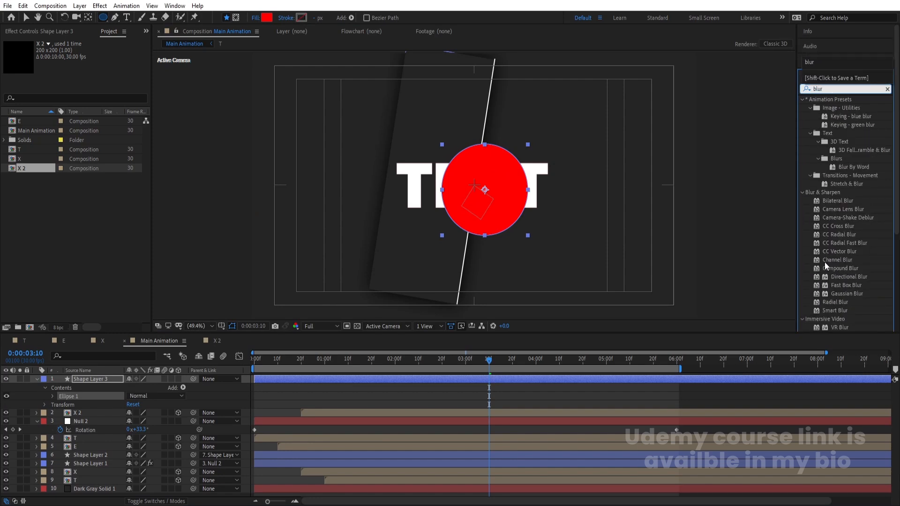
pyautogui.moveTo(837, 294); pyautogui.dragTo(759, 41)
pyautogui.press('Num_Lock')
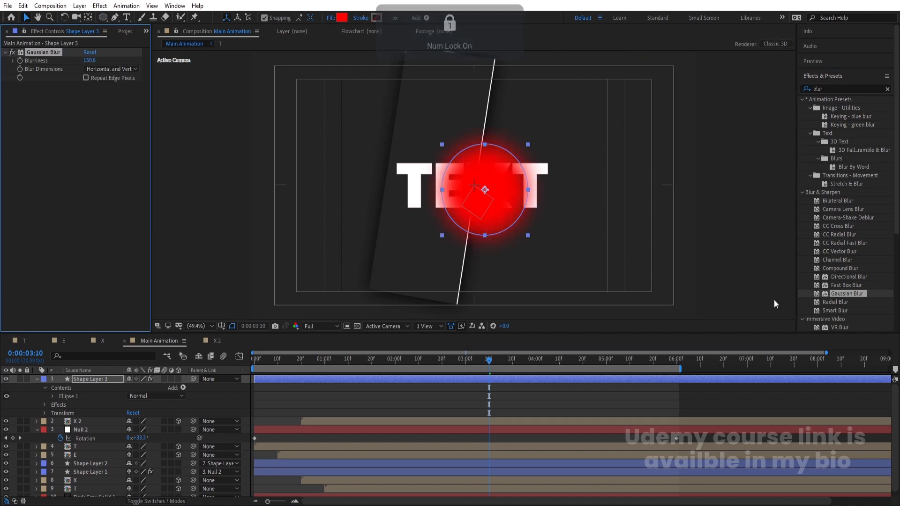
# Step: Move the blurred ellipse to the center of the composition and rename its layer mask
pyautogui.click(424, 380)
pyautogui.moveTo(504, 192)
pyautogui.mouseDown()
pyautogui.moveTo(466, 187)
pyautogui.moveTo(496, 187)
pyautogui.mouseUp()
pyautogui.click(90, 379)
pyautogui.press('Return')
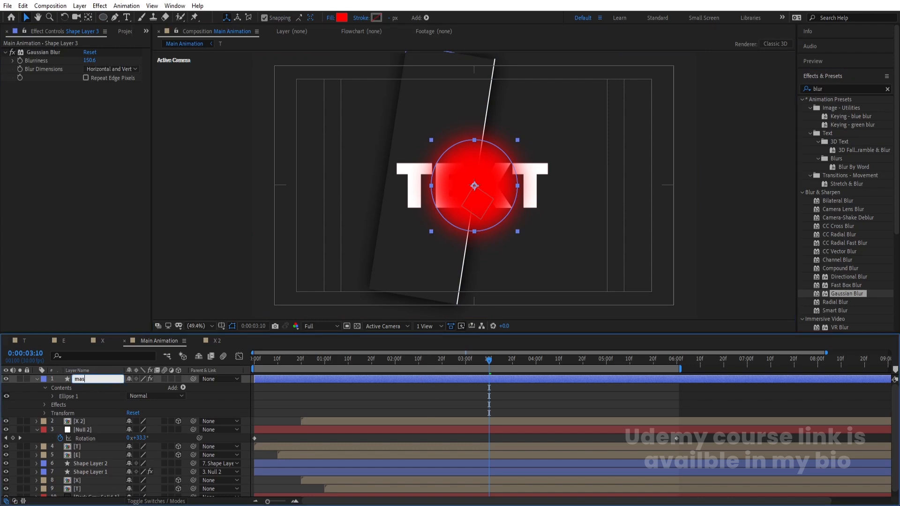
pyautogui.write('mask')
pyautogui.press('Return')
# Step: Place the mask layer directly above Shape Layer 1 and use it as that layer's alpha track matte
pyautogui.moveTo(89, 380); pyautogui.dragTo(126, 469)
pyautogui.click(108, 469)
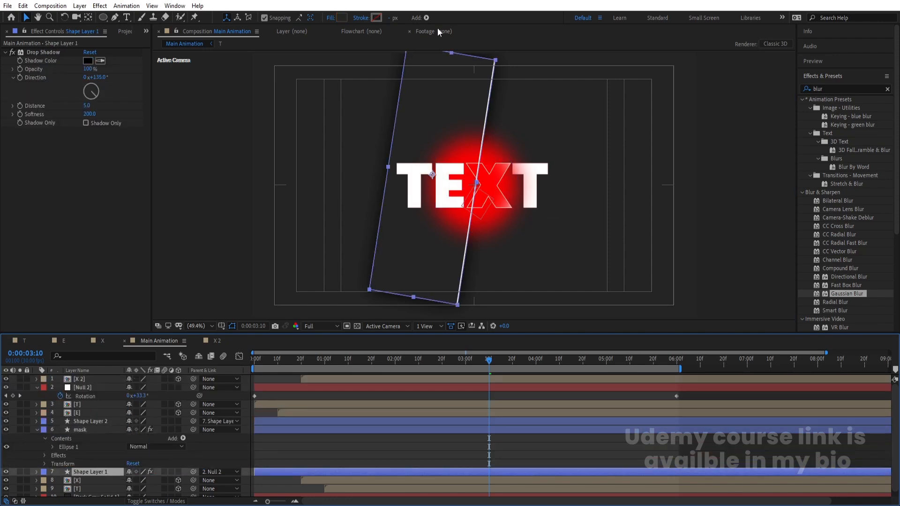
pyautogui.press('F4')
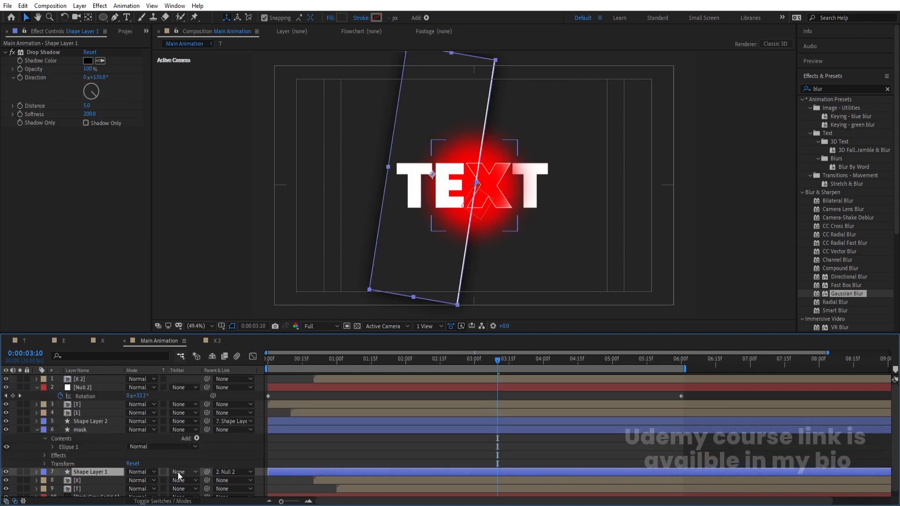
pyautogui.click(185, 472)
pyautogui.click(206, 429)
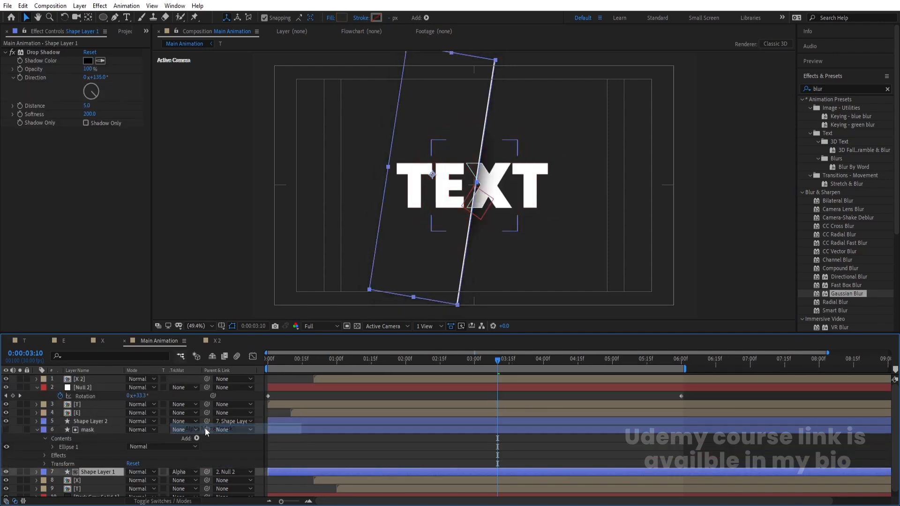
pyautogui.click(320, 434)
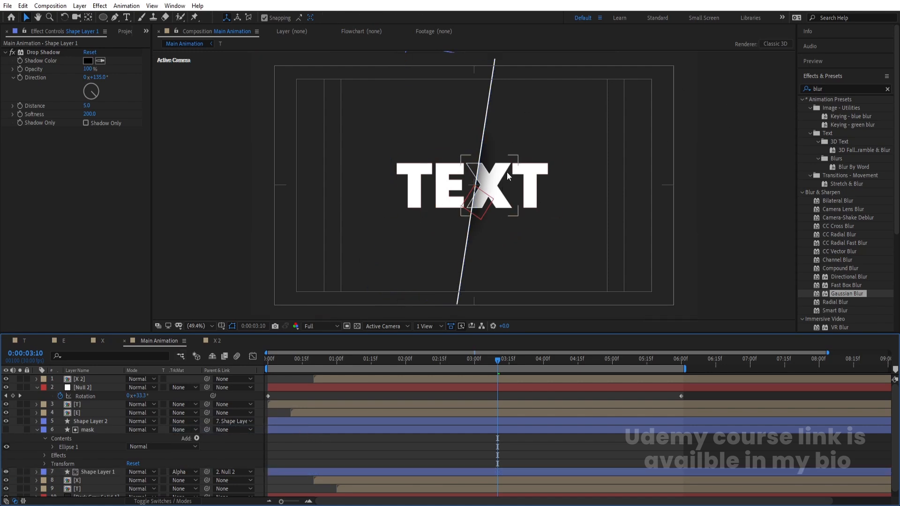
# Step: Preview the matted shadow from the first frame and scrub through the animation to about 3:14
pyautogui.moveTo(356, 367); pyautogui.dragTo(210, 367)
pyautogui.press('space')
pyautogui.moveTo(290, 353)
pyautogui.mouseDown()
pyautogui.moveTo(364, 362)
pyautogui.moveTo(284, 361)
pyautogui.mouseUp()
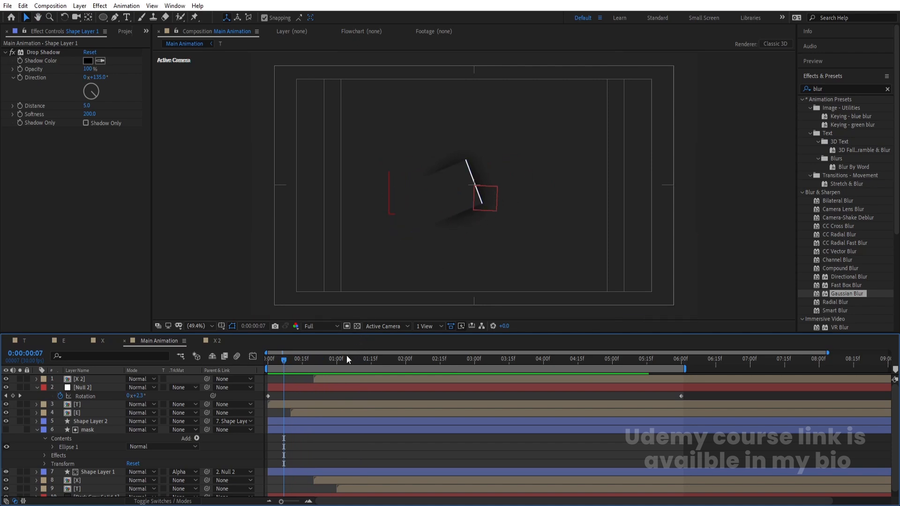
pyautogui.moveTo(322, 363); pyautogui.dragTo(507, 370)
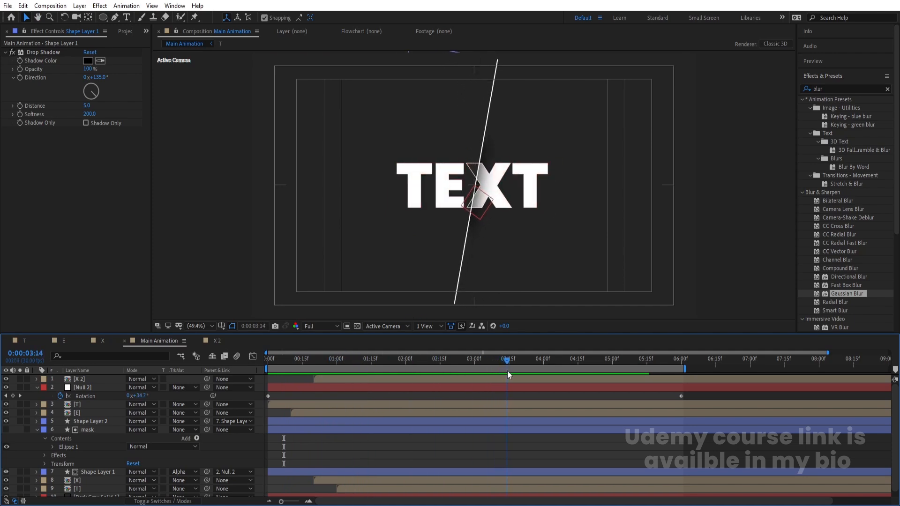
# Step: Parent the mask layer to Shape Layer 1 and preview the animation from the first frame
pyautogui.click(87, 430)
pyautogui.moveTo(207, 430); pyautogui.dragTo(90, 474)
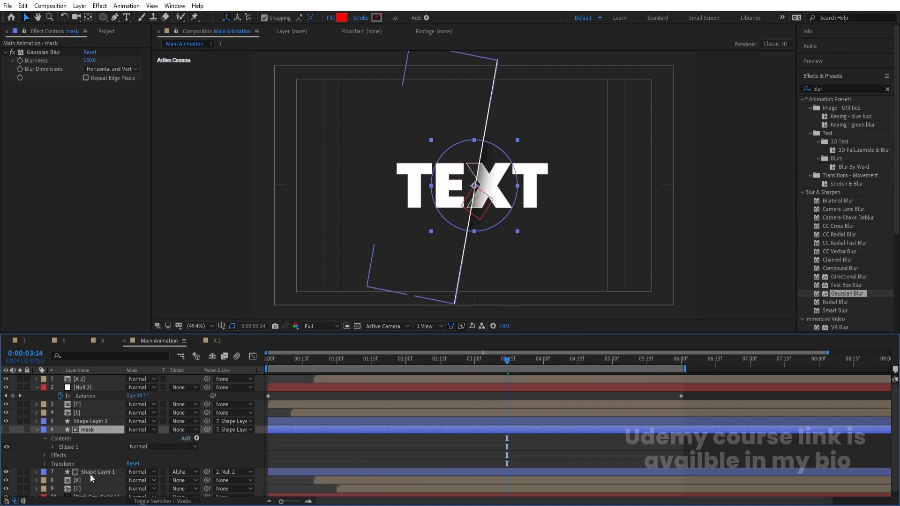
pyautogui.click(90, 474)
pyautogui.moveTo(306, 362); pyautogui.dragTo(240, 371)
pyautogui.press('space')
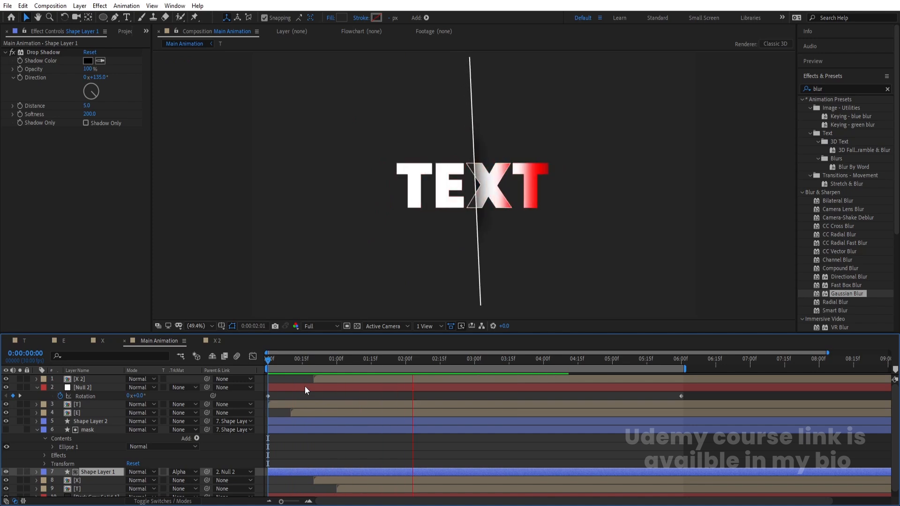
pyautogui.press('space')
pyautogui.click(293, 457)
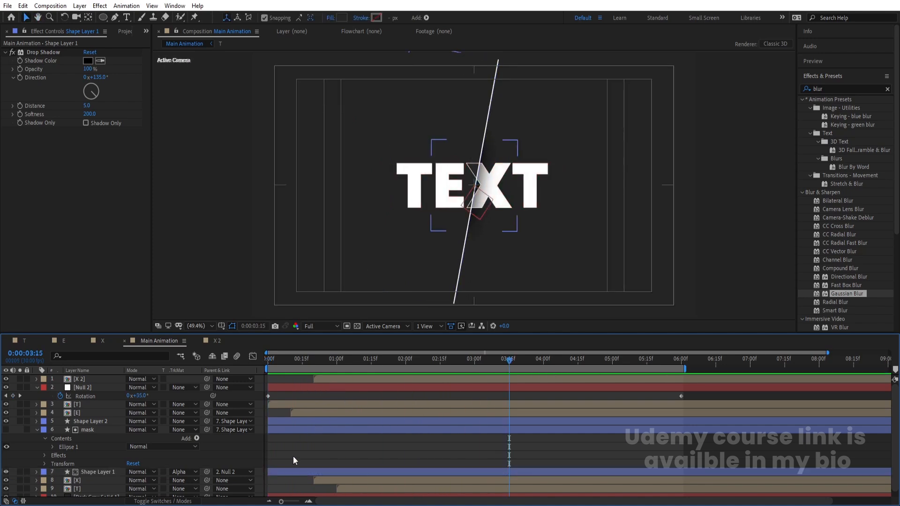
# Step: Collapse the expanded layer properties and apply CC Vignette to the dark gray solid
pyautogui.press('u')
pyautogui.press('u')
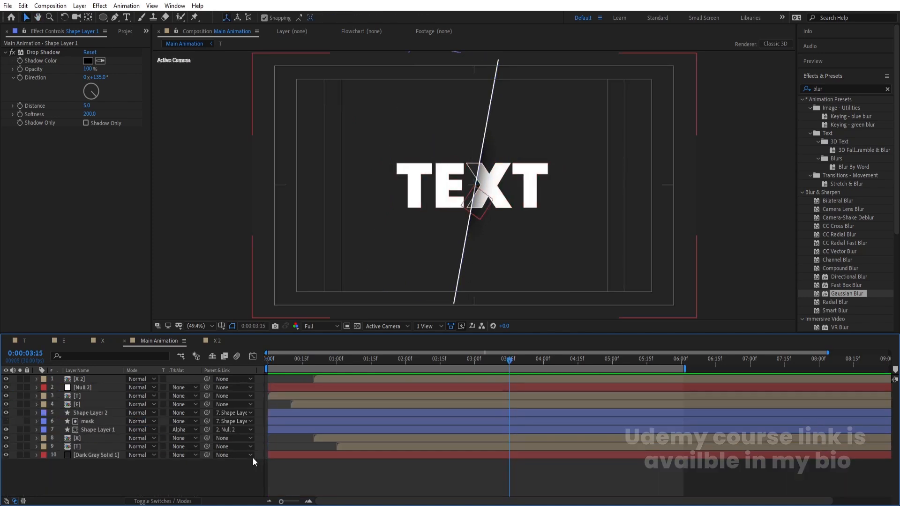
pyautogui.click(95, 457)
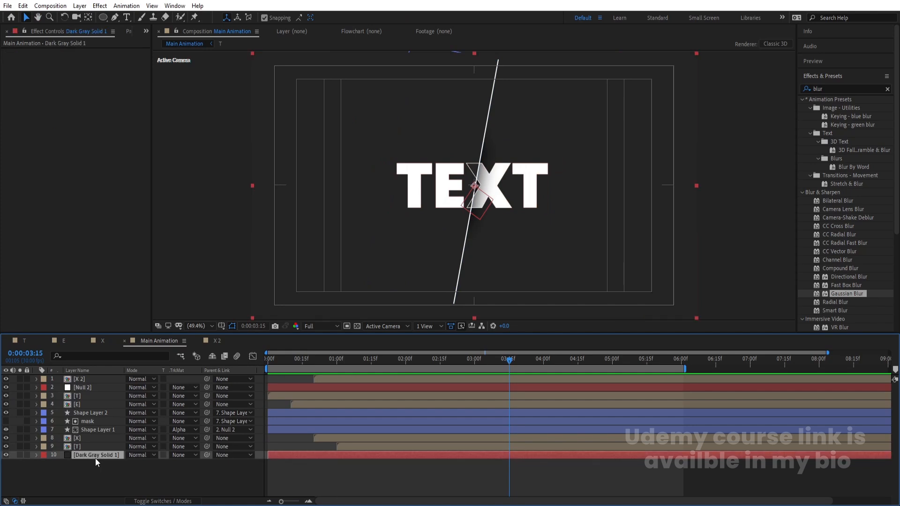
pyautogui.doubleClick(845, 90)
pyautogui.write('cc v')
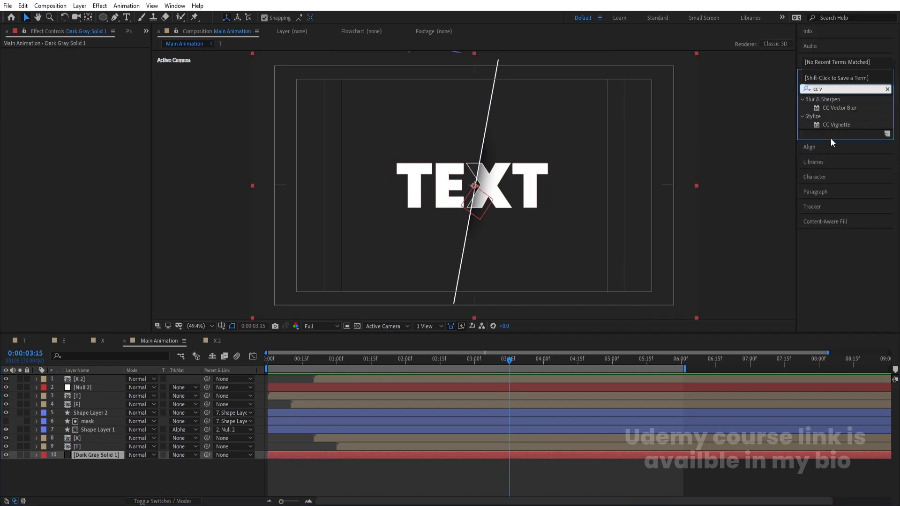
pyautogui.doubleClick(831, 126)
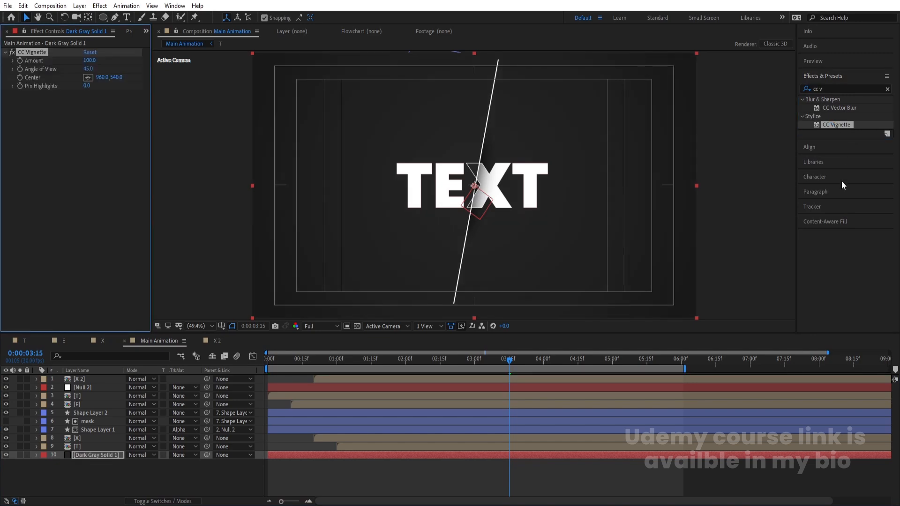
# Step: Preview the vignetted background and compare it with CC Vignette switched off and on
pyautogui.press('space')
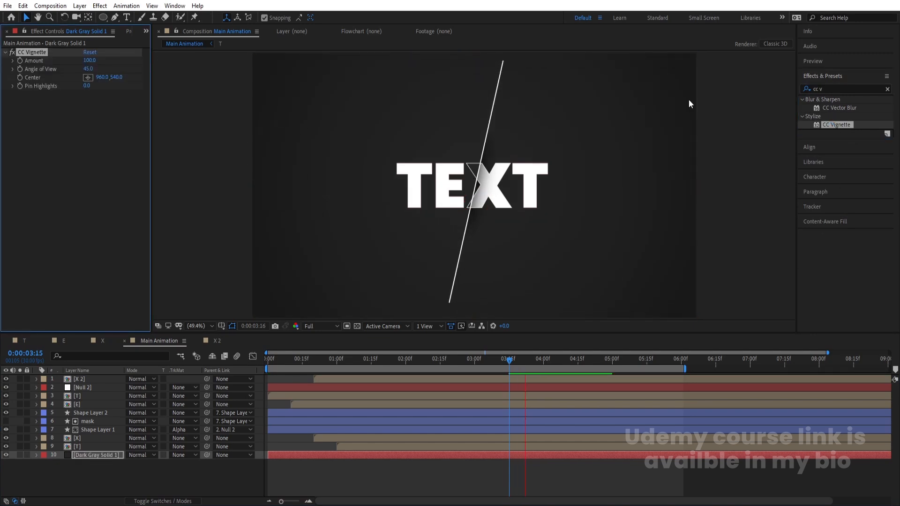
pyautogui.press('space')
pyautogui.press('space')
pyautogui.press('space')
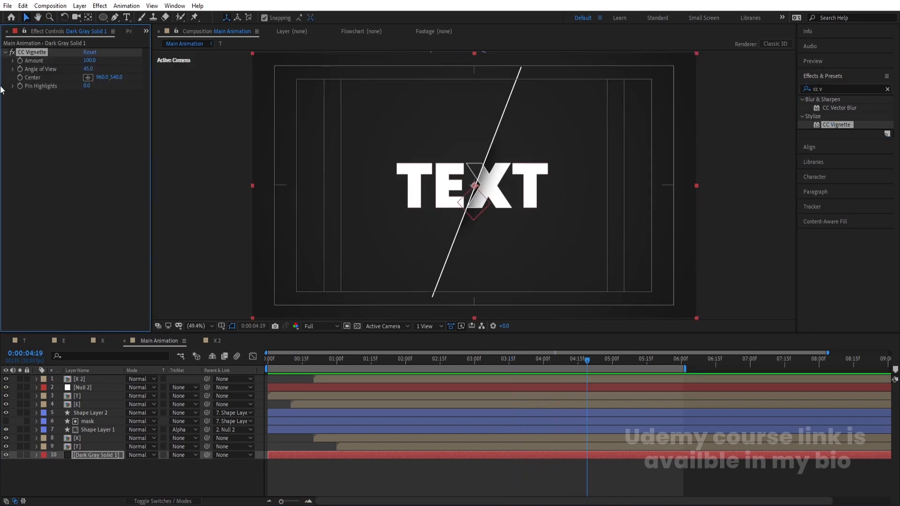
pyautogui.click(12, 52)
pyautogui.click(12, 52)
pyautogui.click(12, 52)
pyautogui.click(12, 52)
# Step: Play the complete text animation in Main Animation from the first frame to review the result
pyautogui.press('space')
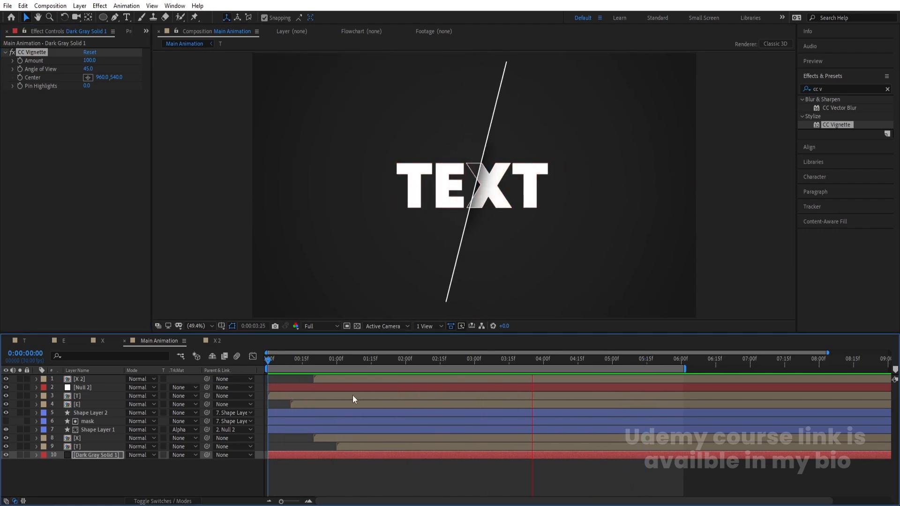
pyautogui.press('space')
pyautogui.press('space')
pyautogui.press('space')
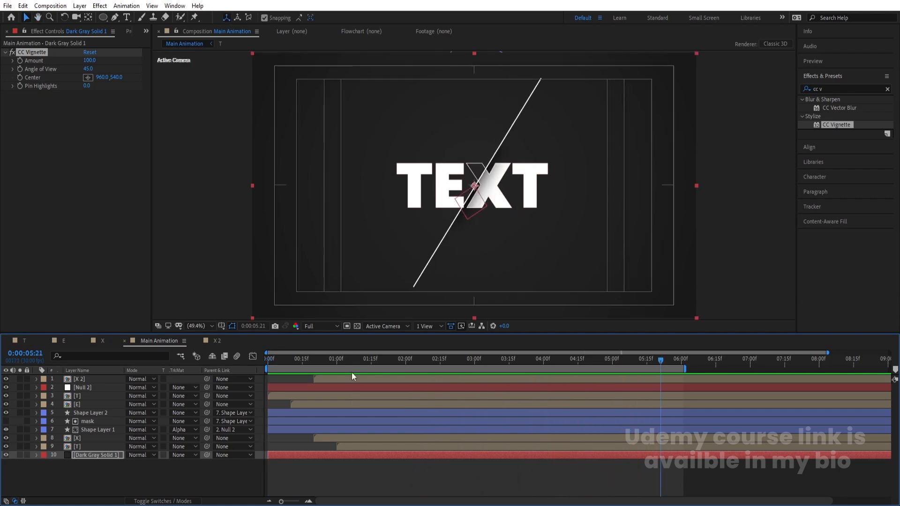
pyautogui.press('space')
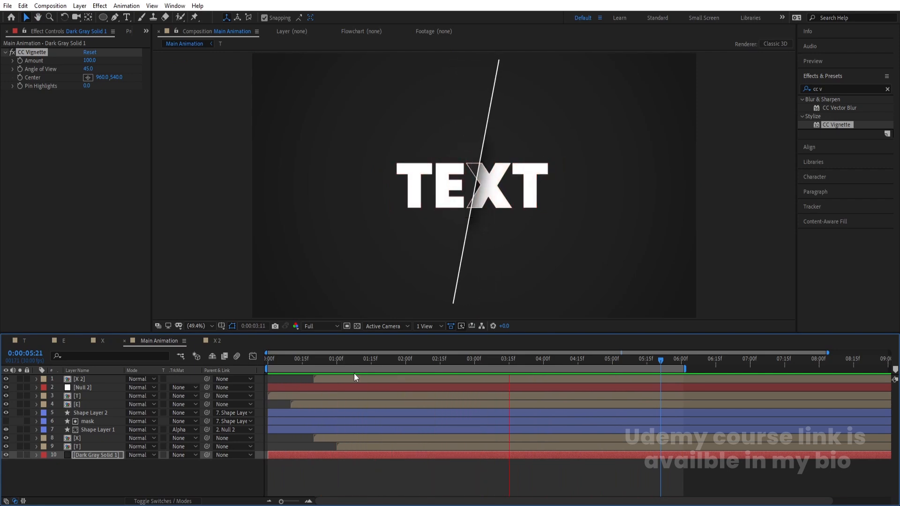
pyautogui.press('space')
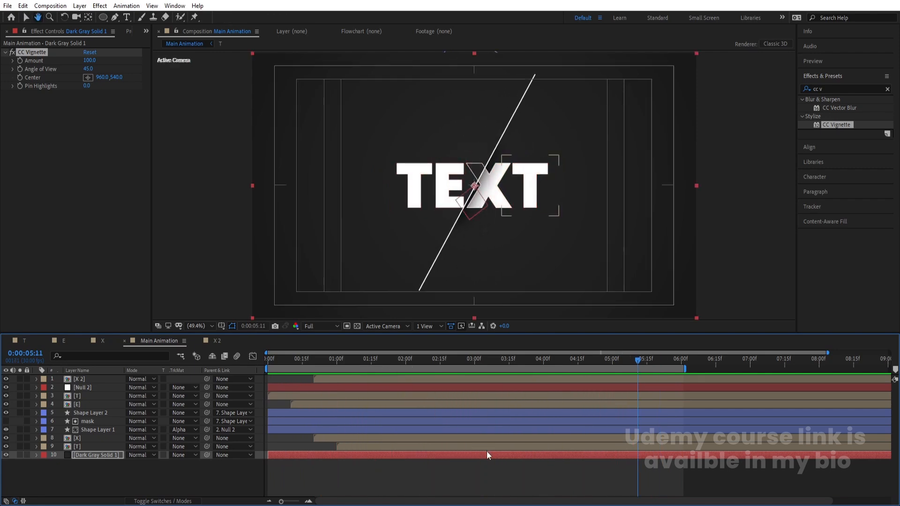